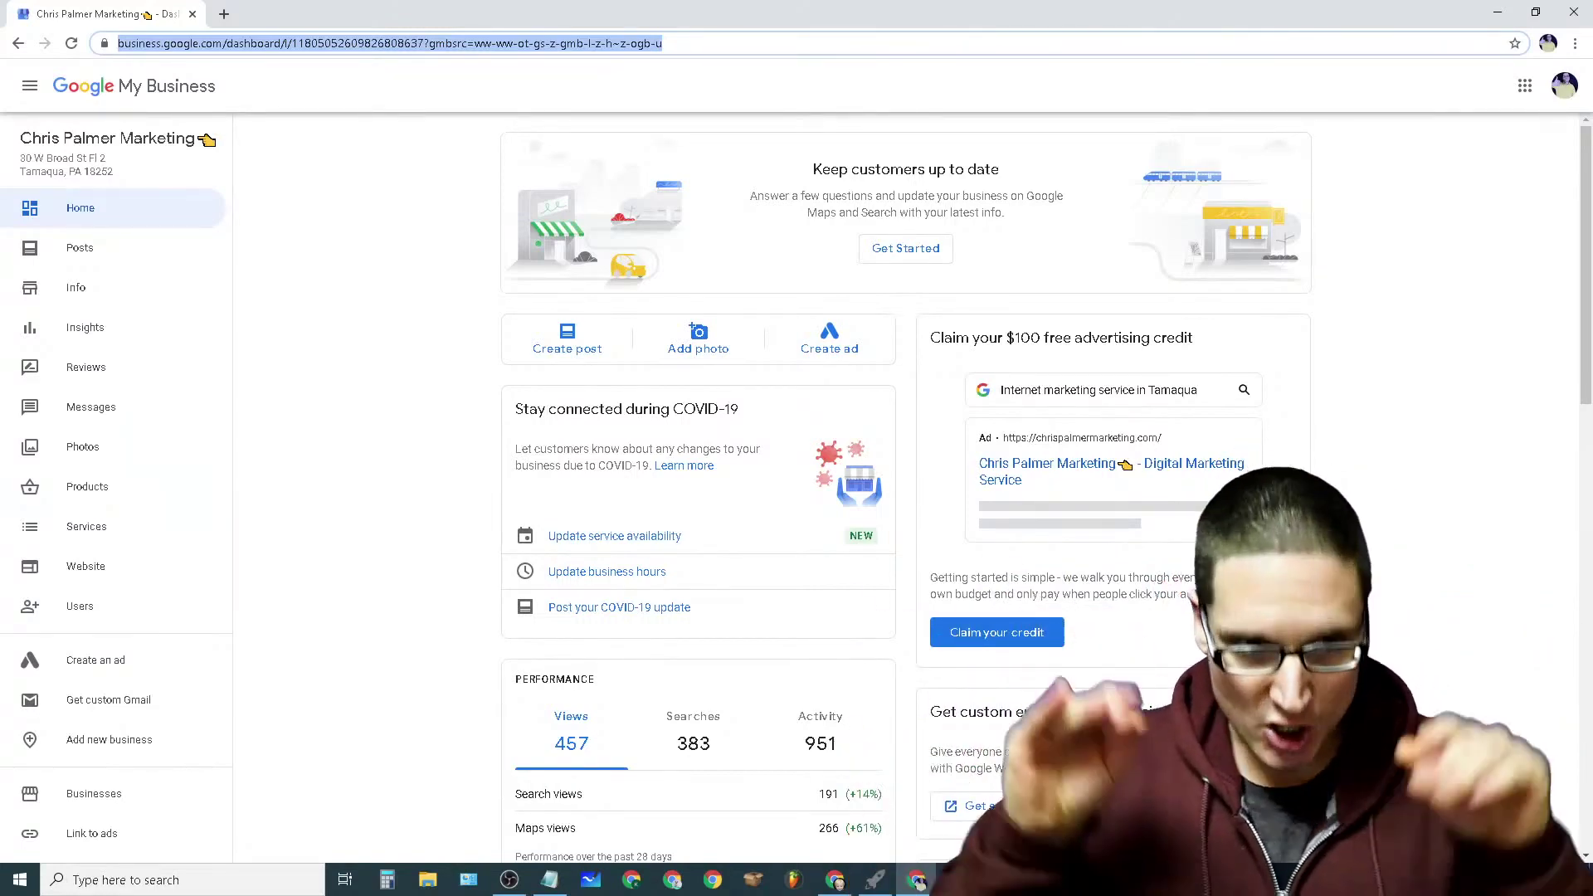
# Step: View the Insights page and its new profile performance report, then close the report
pyautogui.click(107, 331)
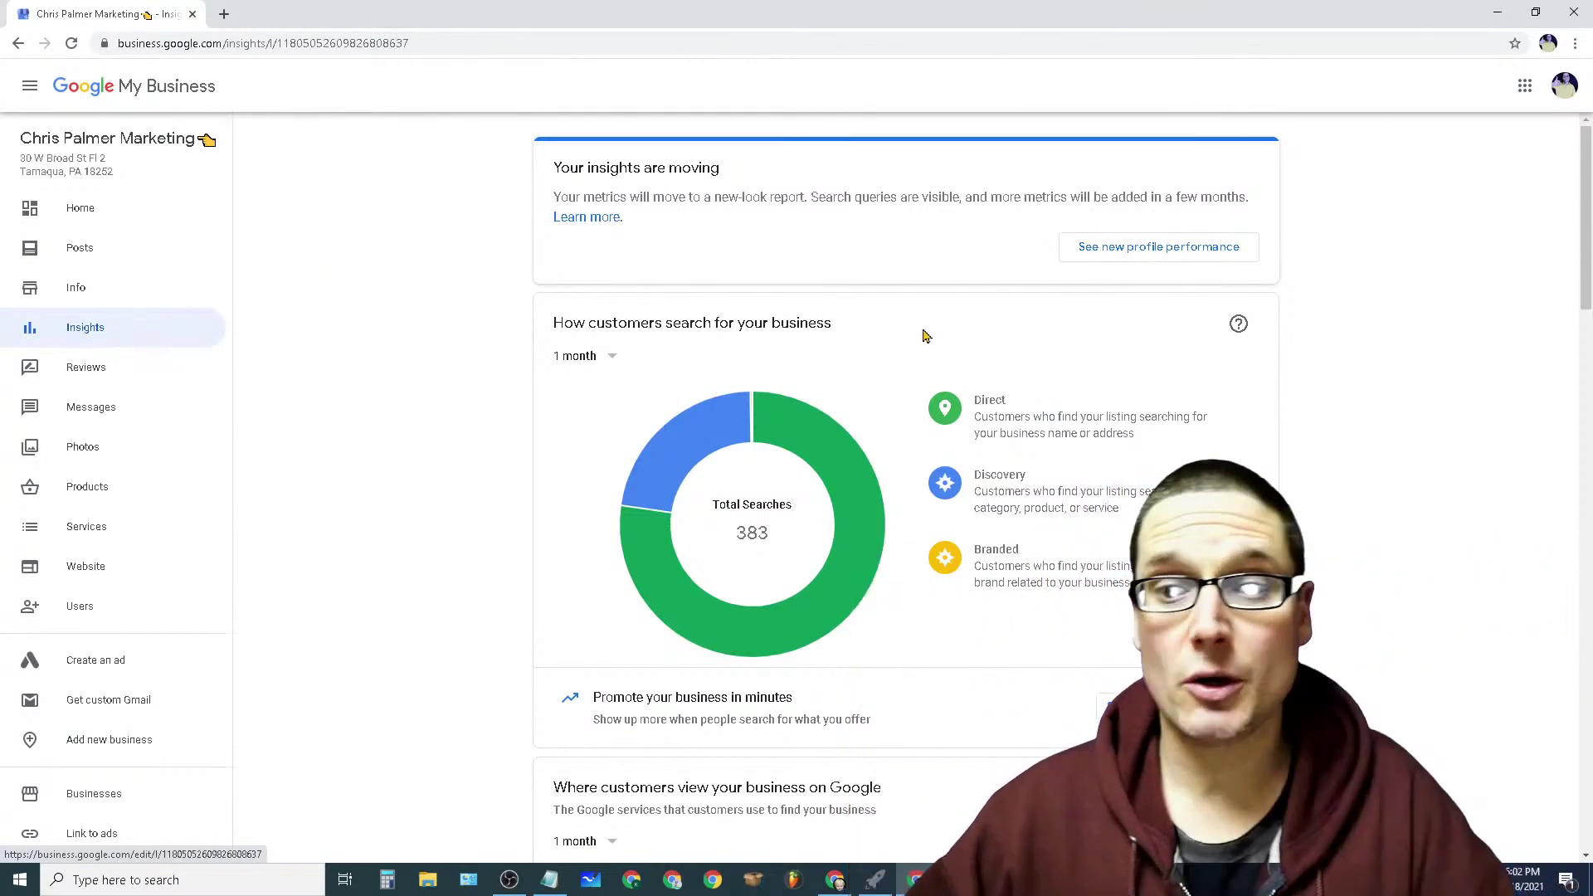
pyautogui.click(1208, 254)
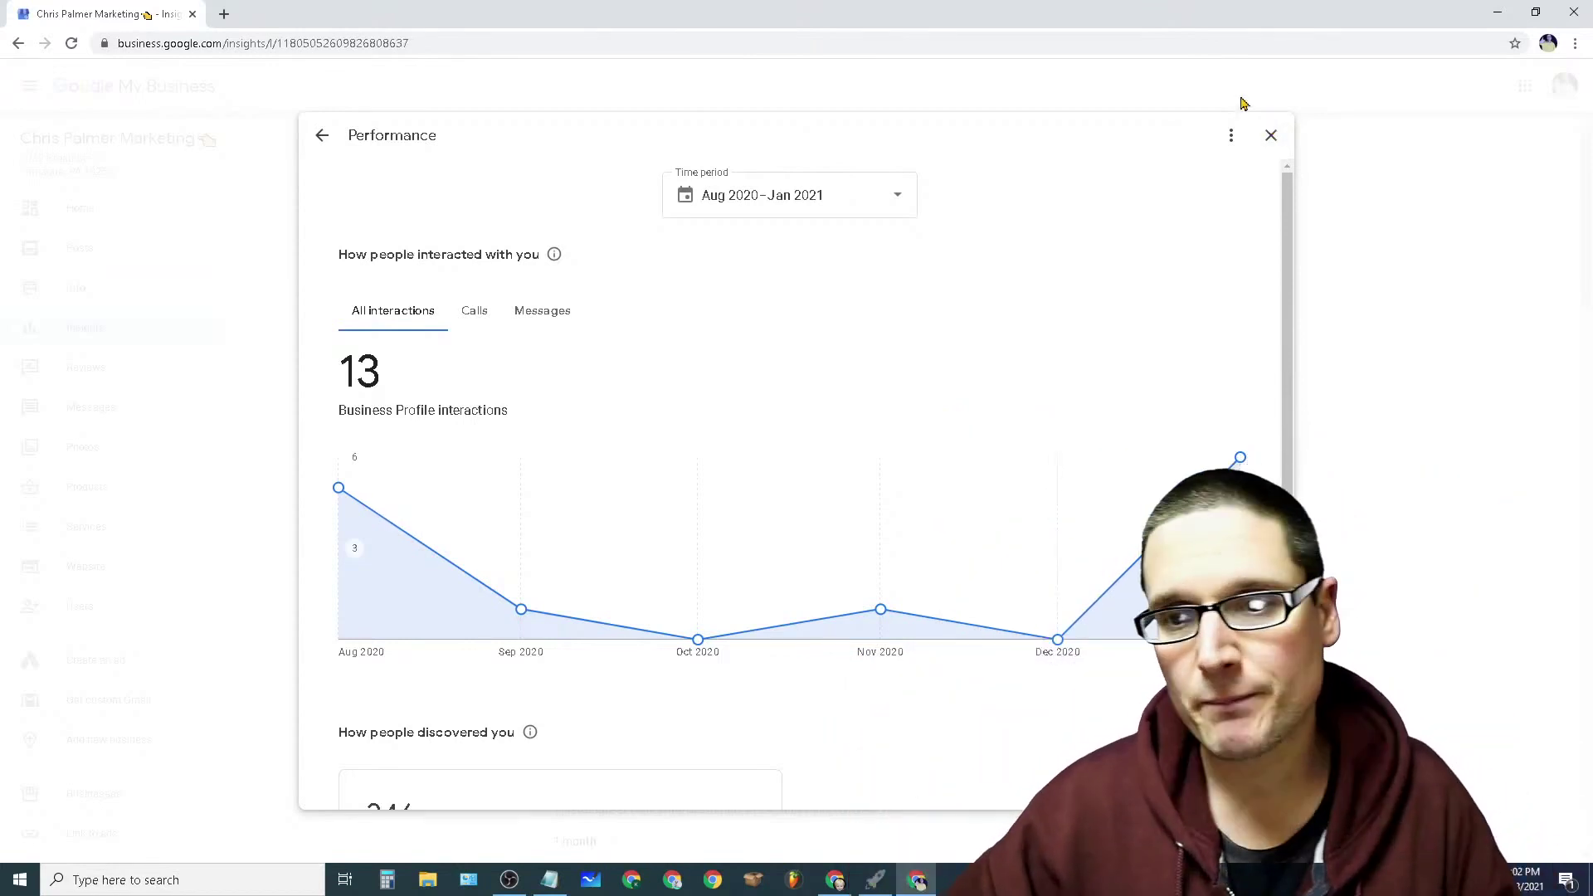
pyautogui.click(1270, 136)
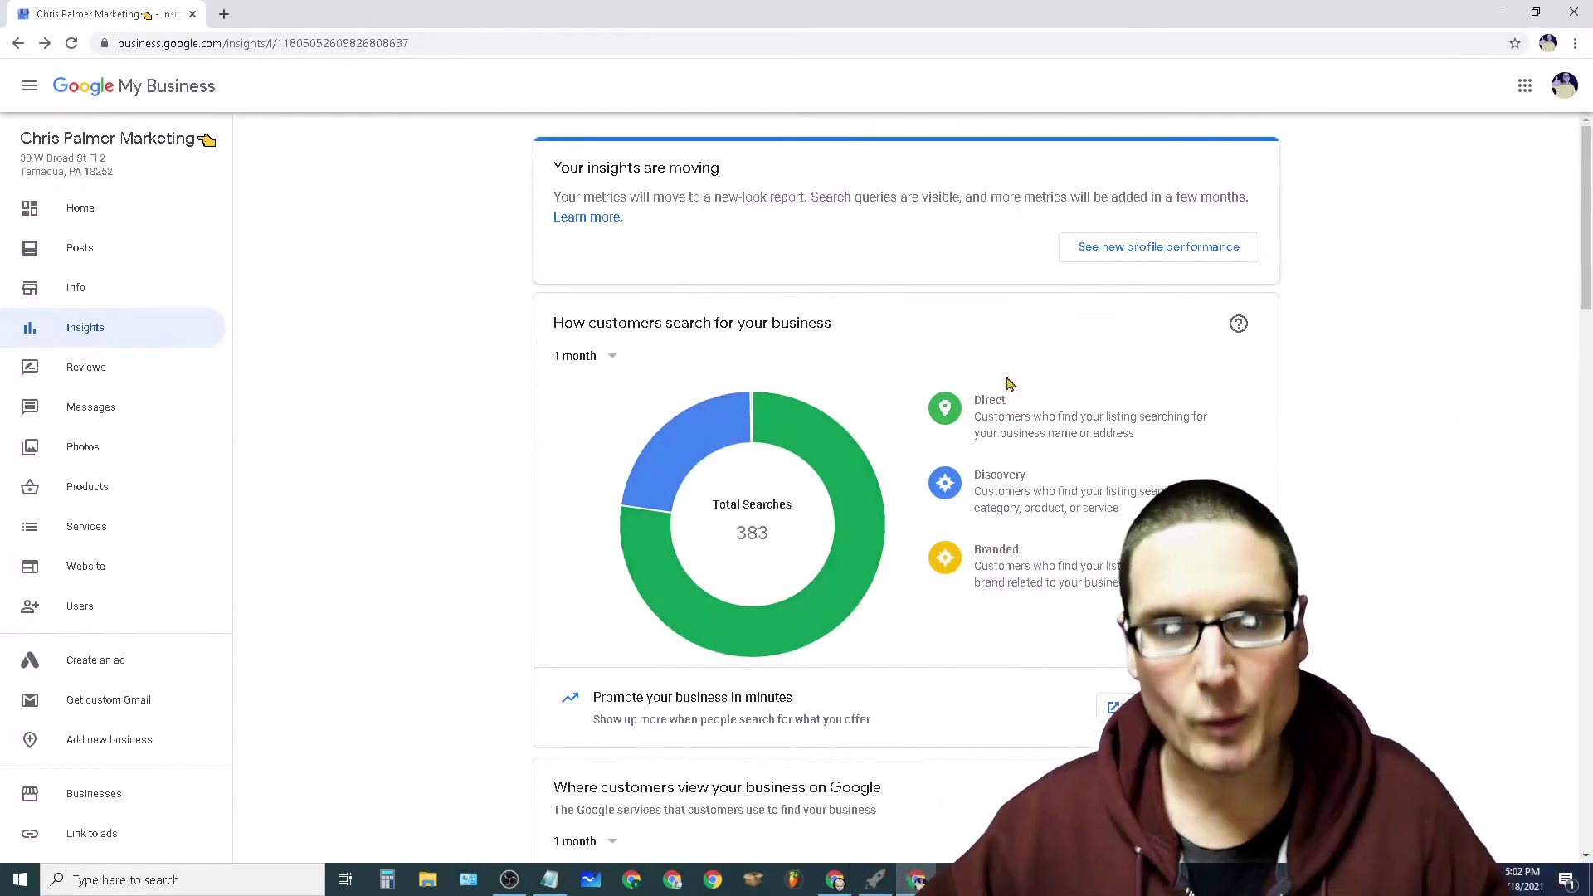
pyautogui.moveTo(1006, 417)
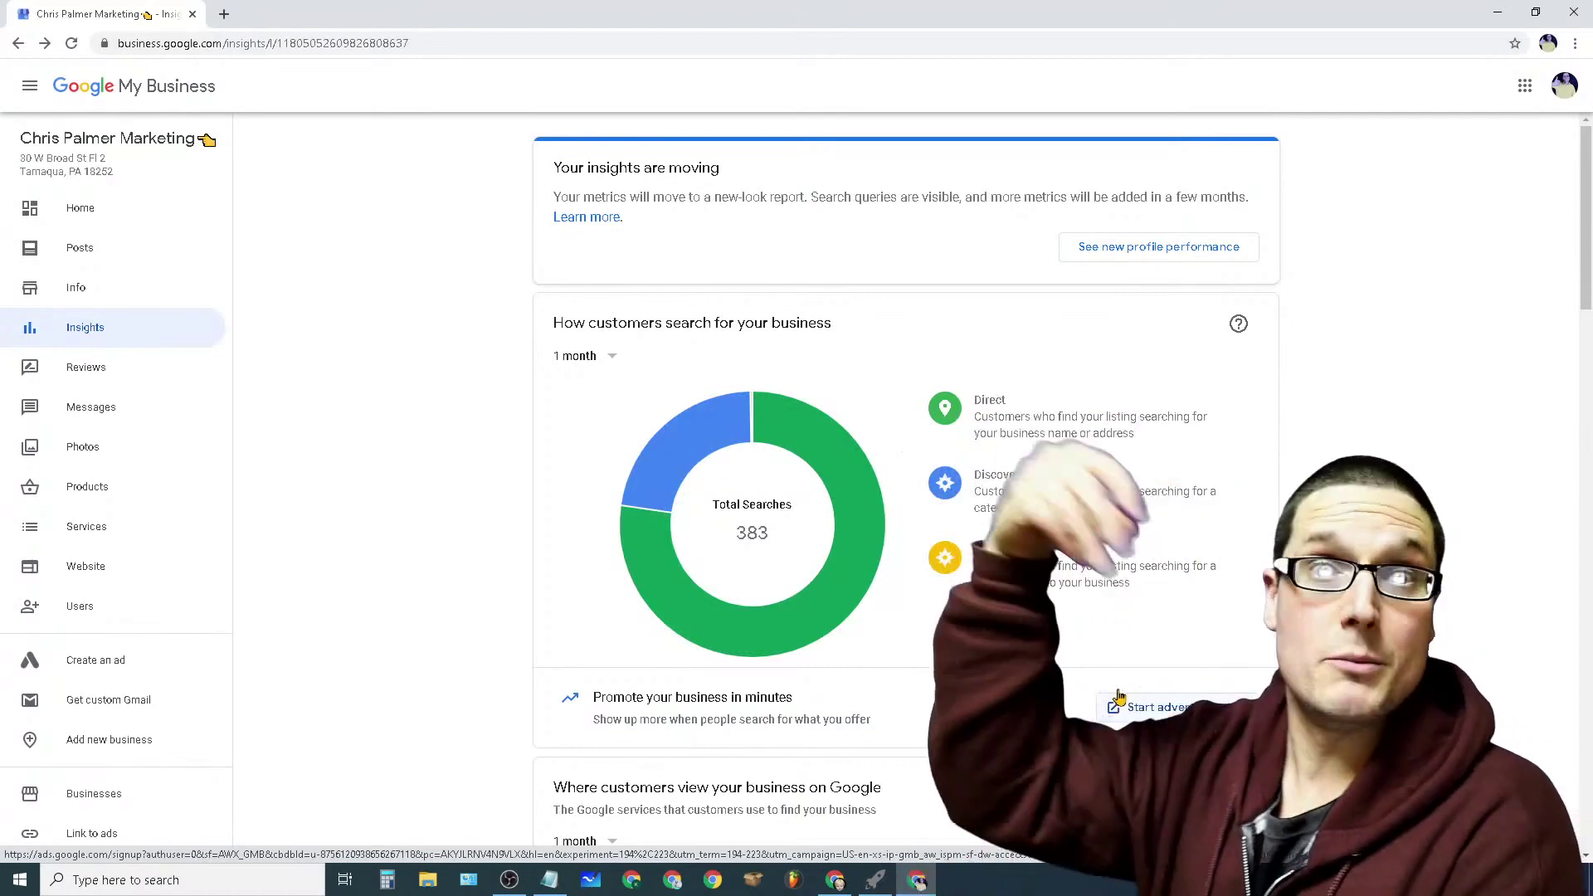
pyautogui.scroll(-9, 1458, 416)
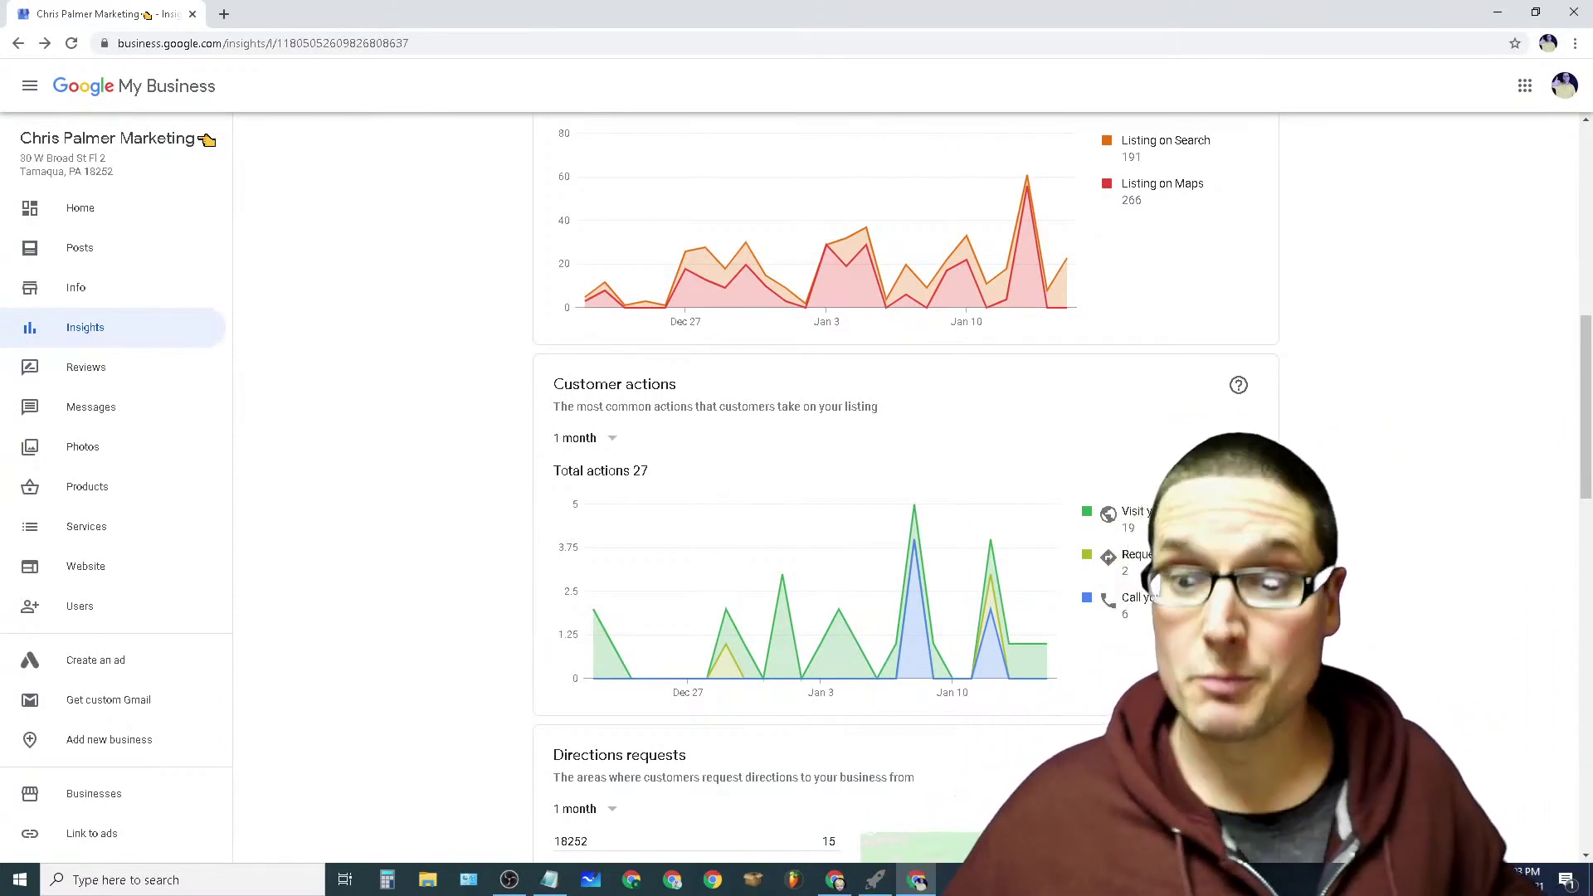
pyautogui.tripleClick(1112, 597)
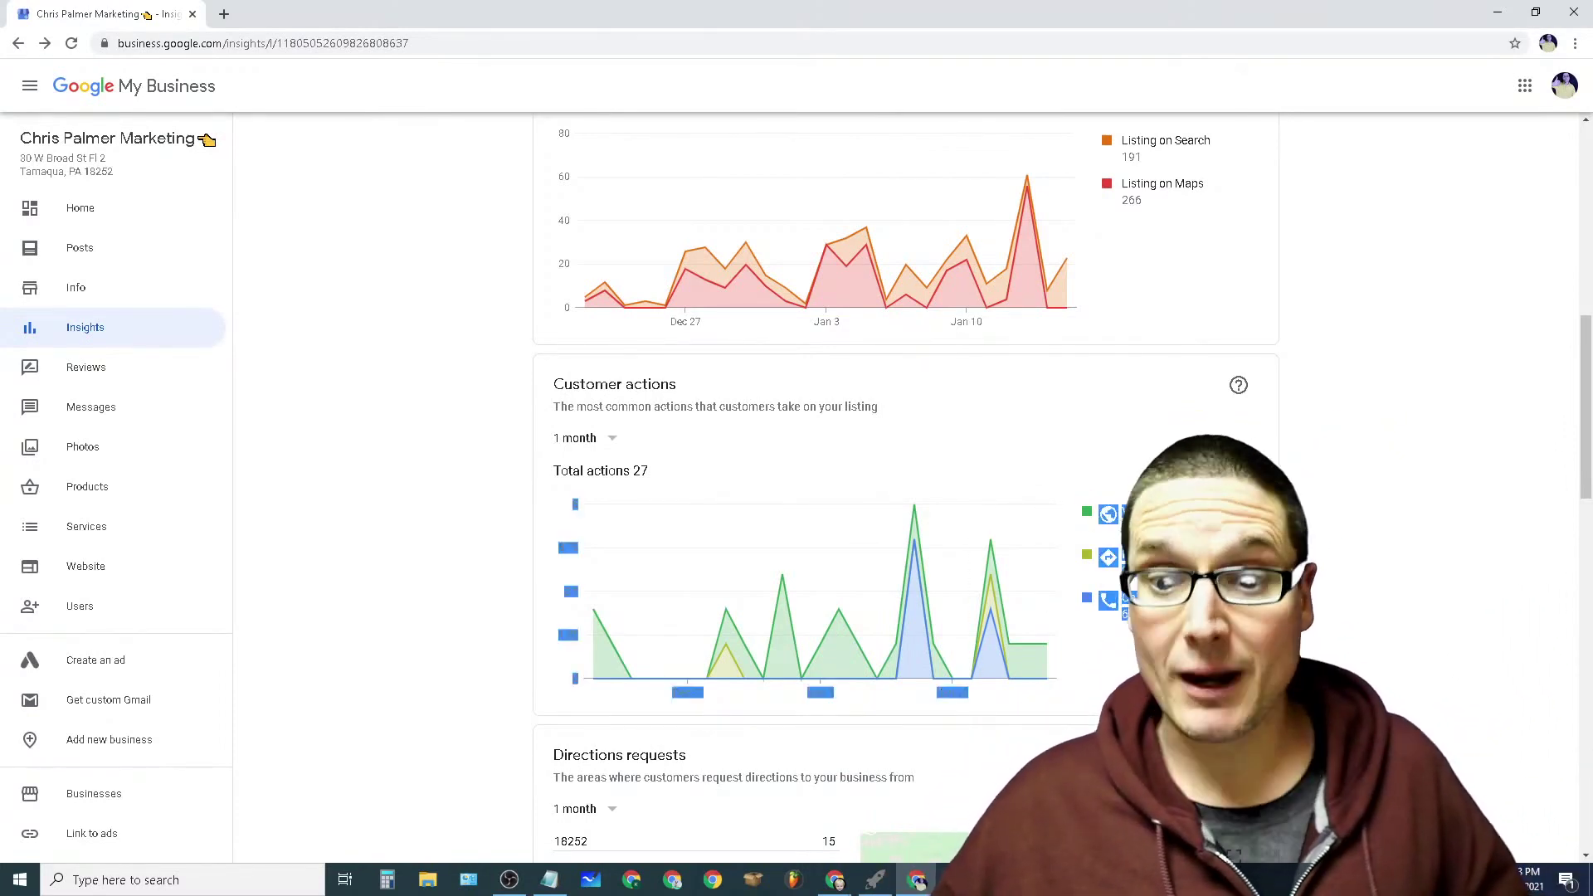
pyautogui.scroll(4, 1309, 653)
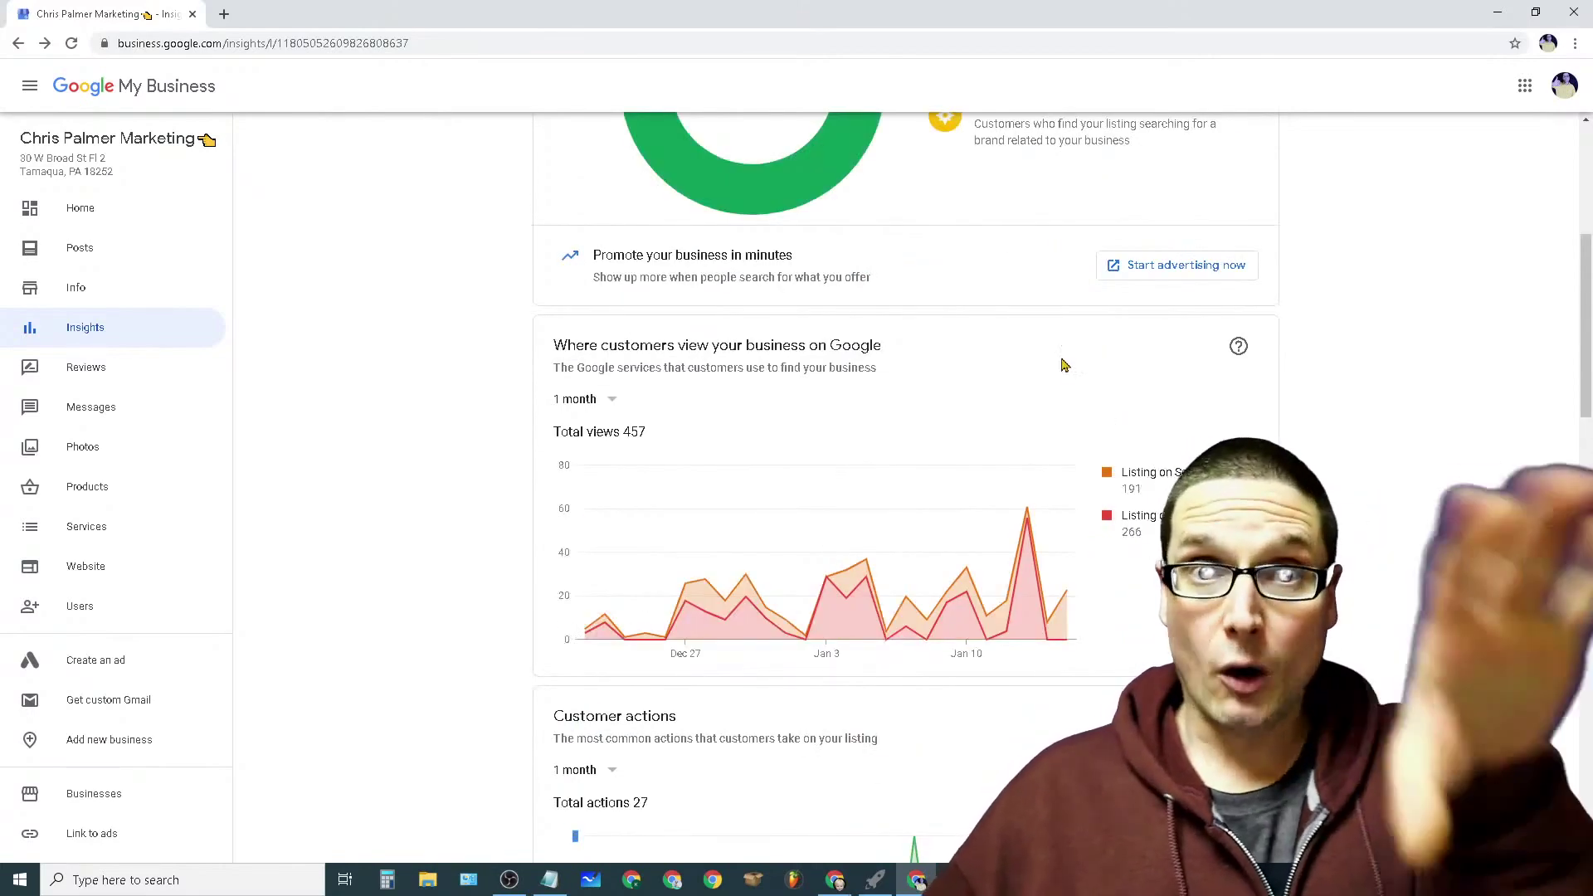
pyautogui.scroll(5, 1060, 359)
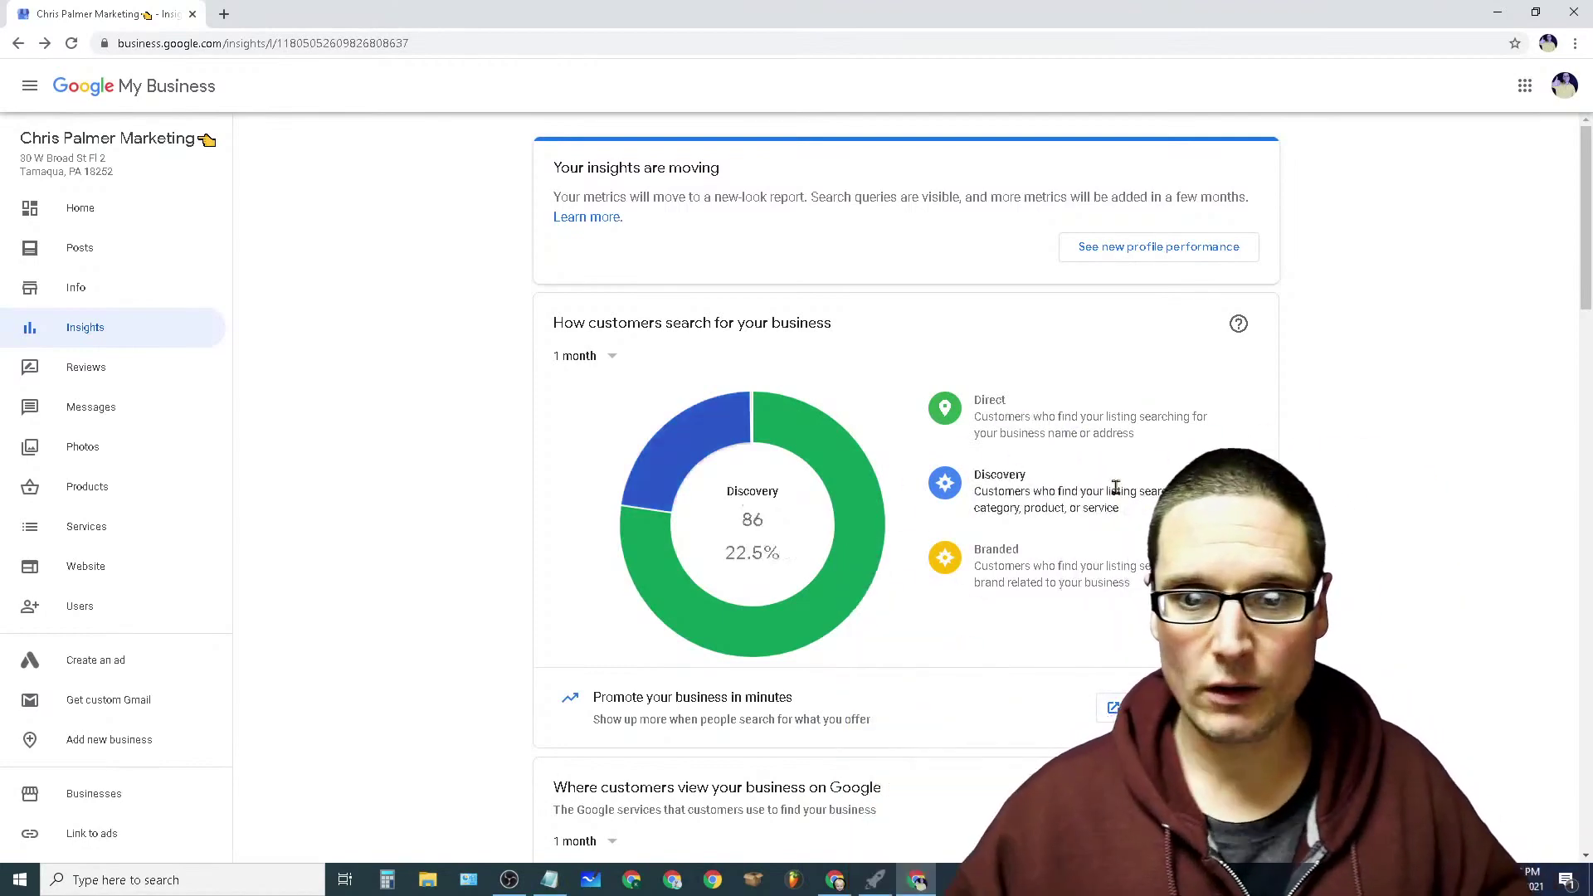
pyautogui.moveTo(1004, 565)
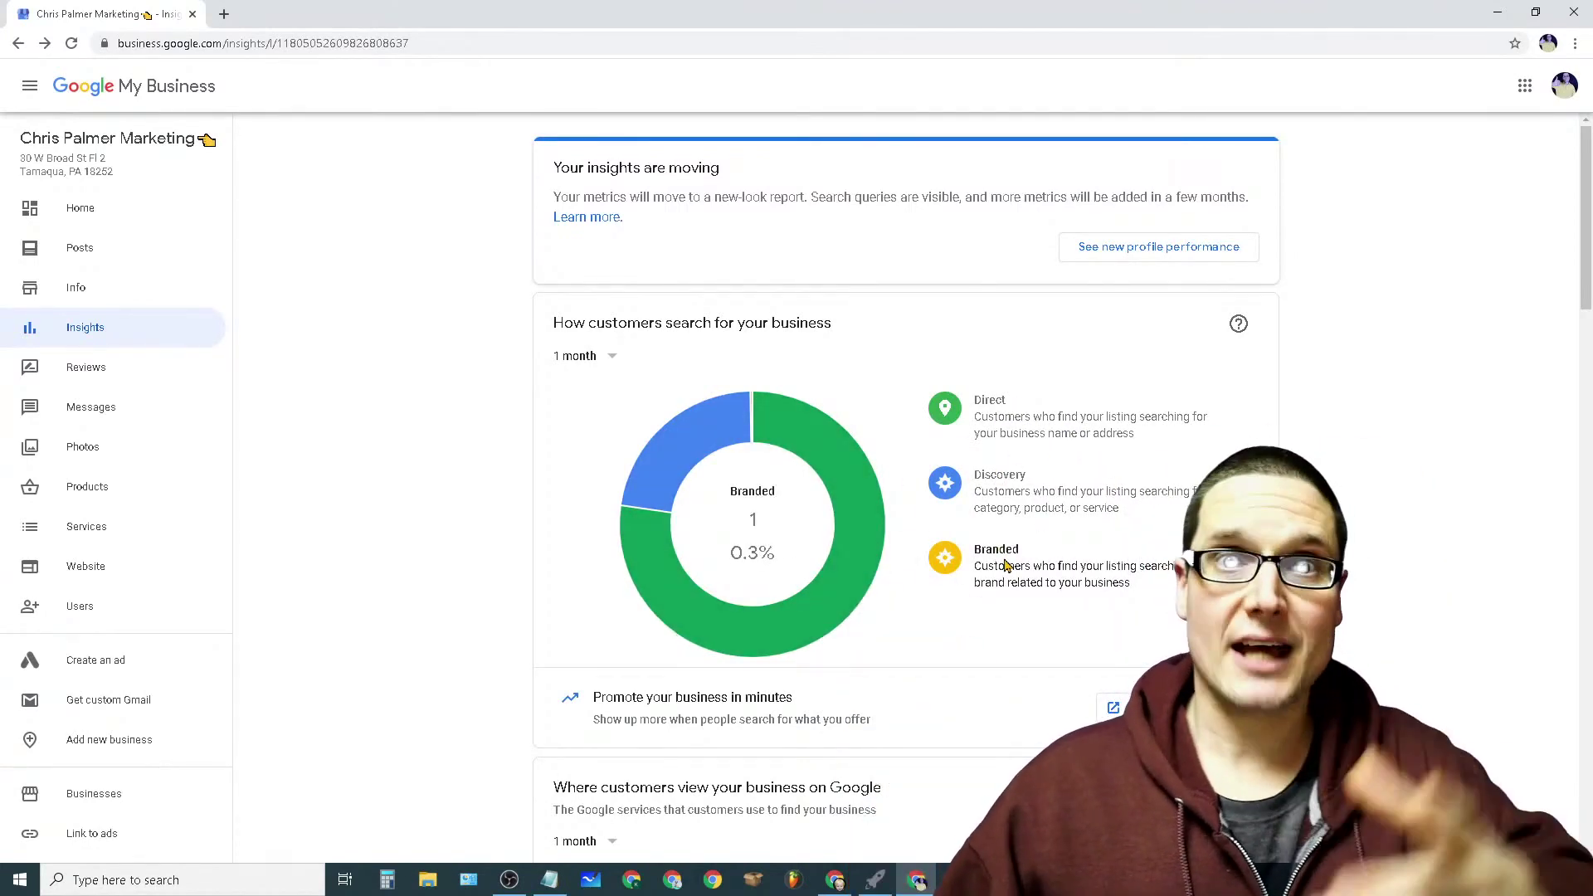
pyautogui.scroll(-8, 1033, 578)
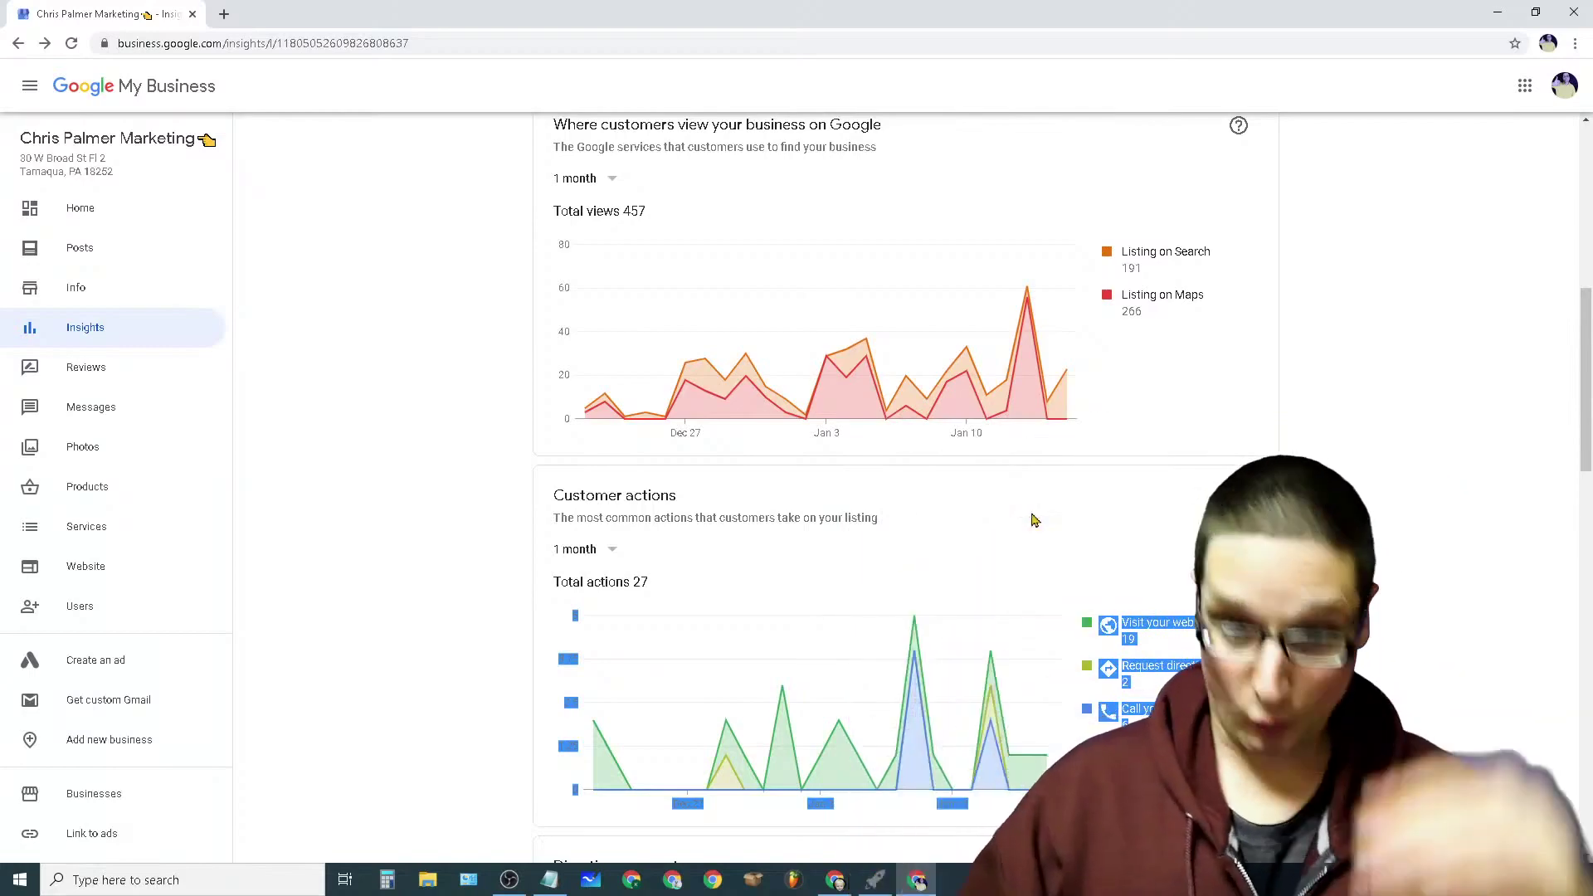
pyautogui.scroll(-4, 1068, 531)
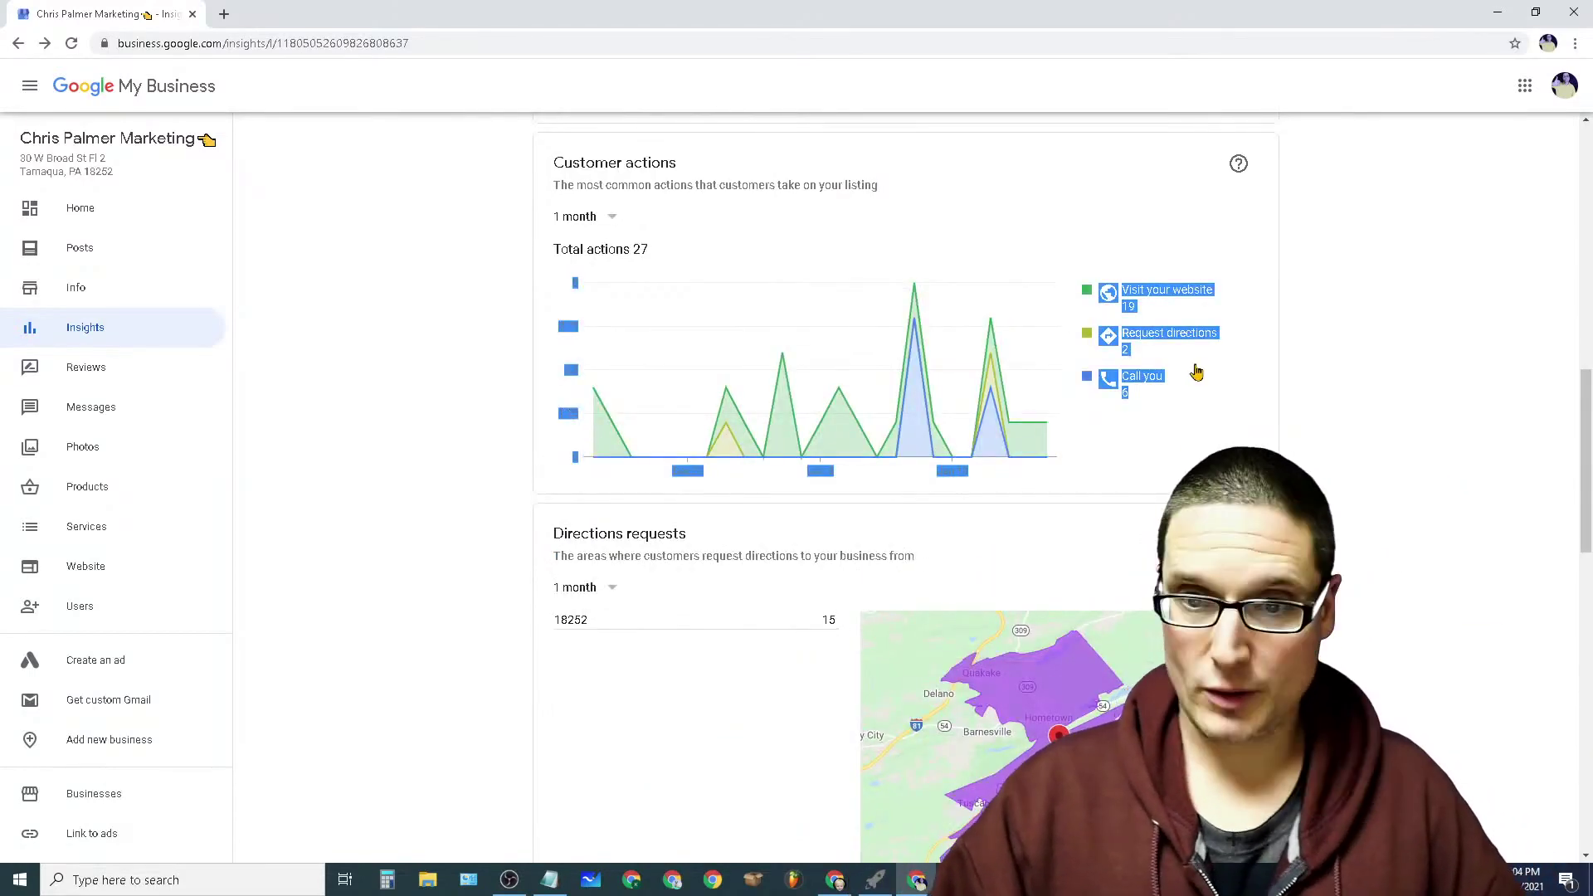
pyautogui.click(1318, 403)
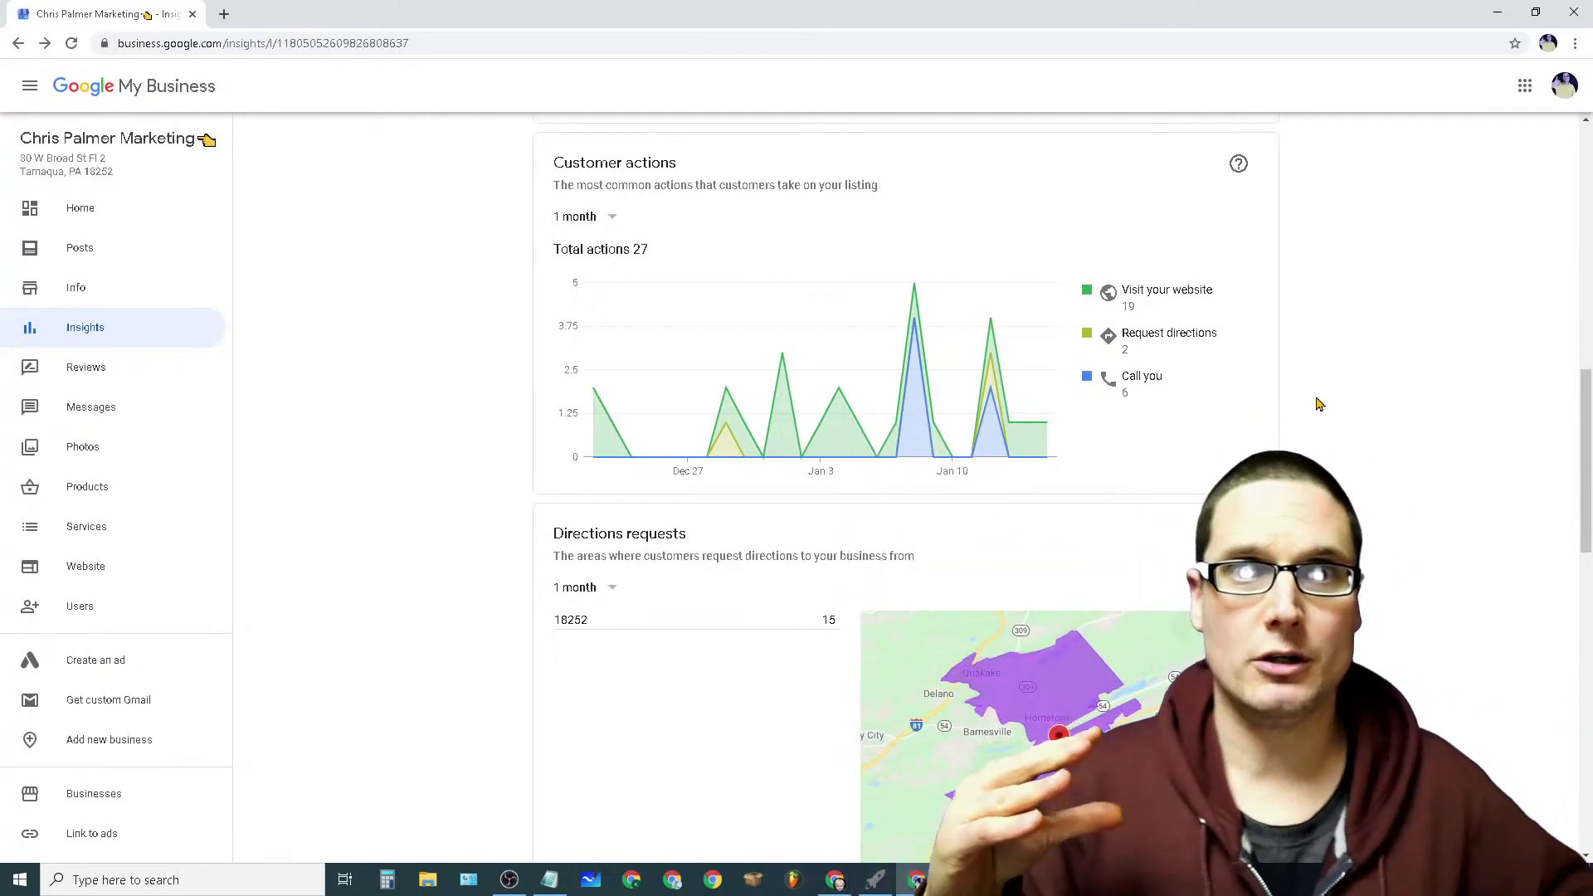
pyautogui.click(1110, 421)
pyautogui.click(1110, 422)
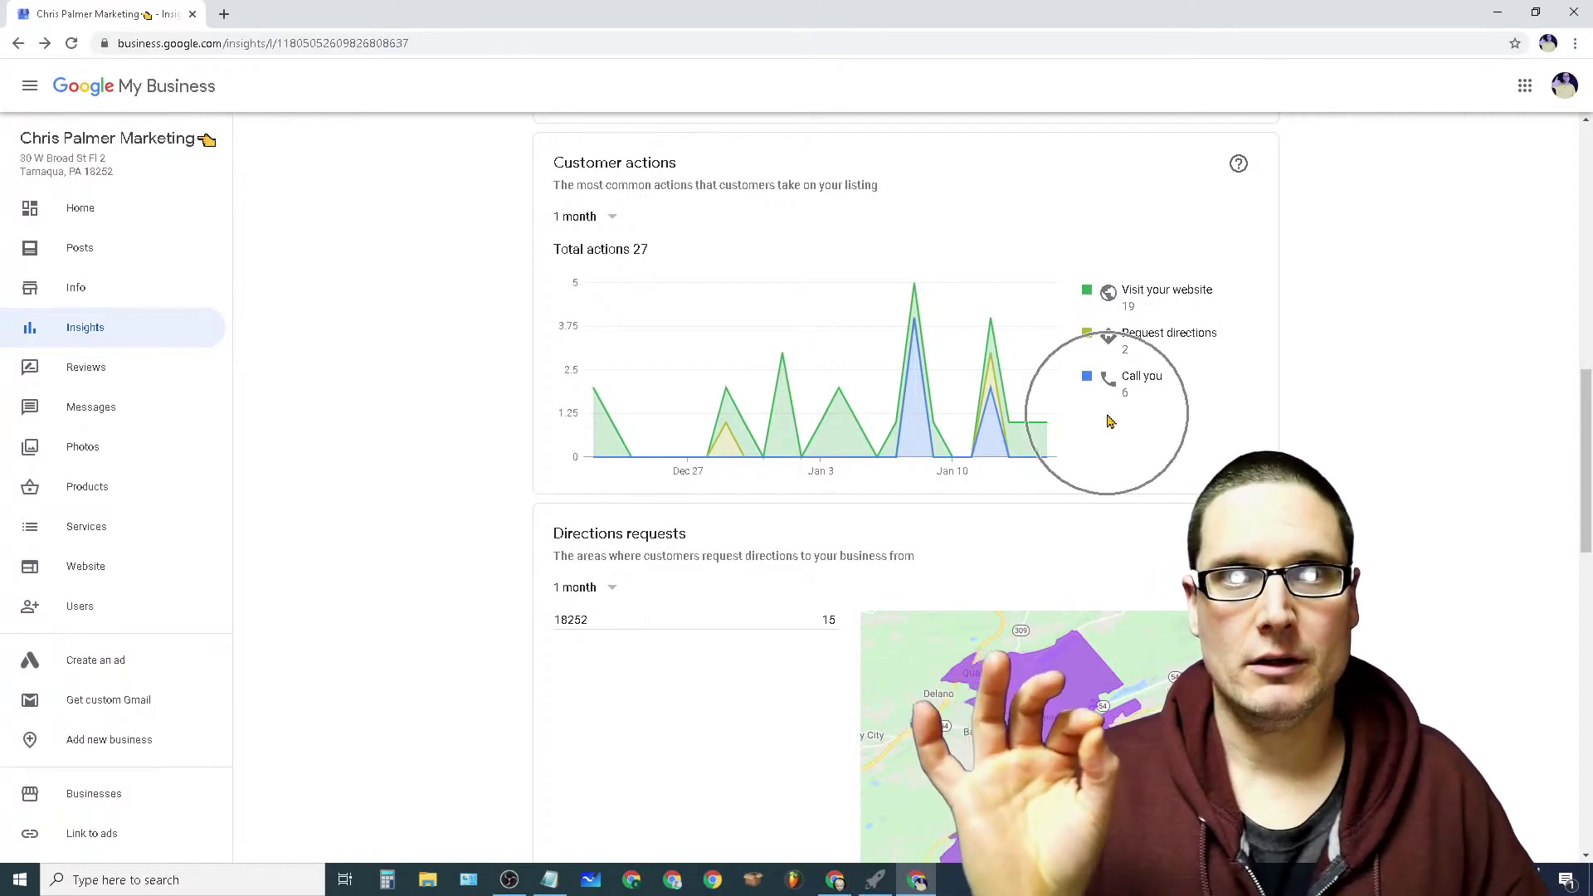
pyautogui.scroll(-3, 885, 424)
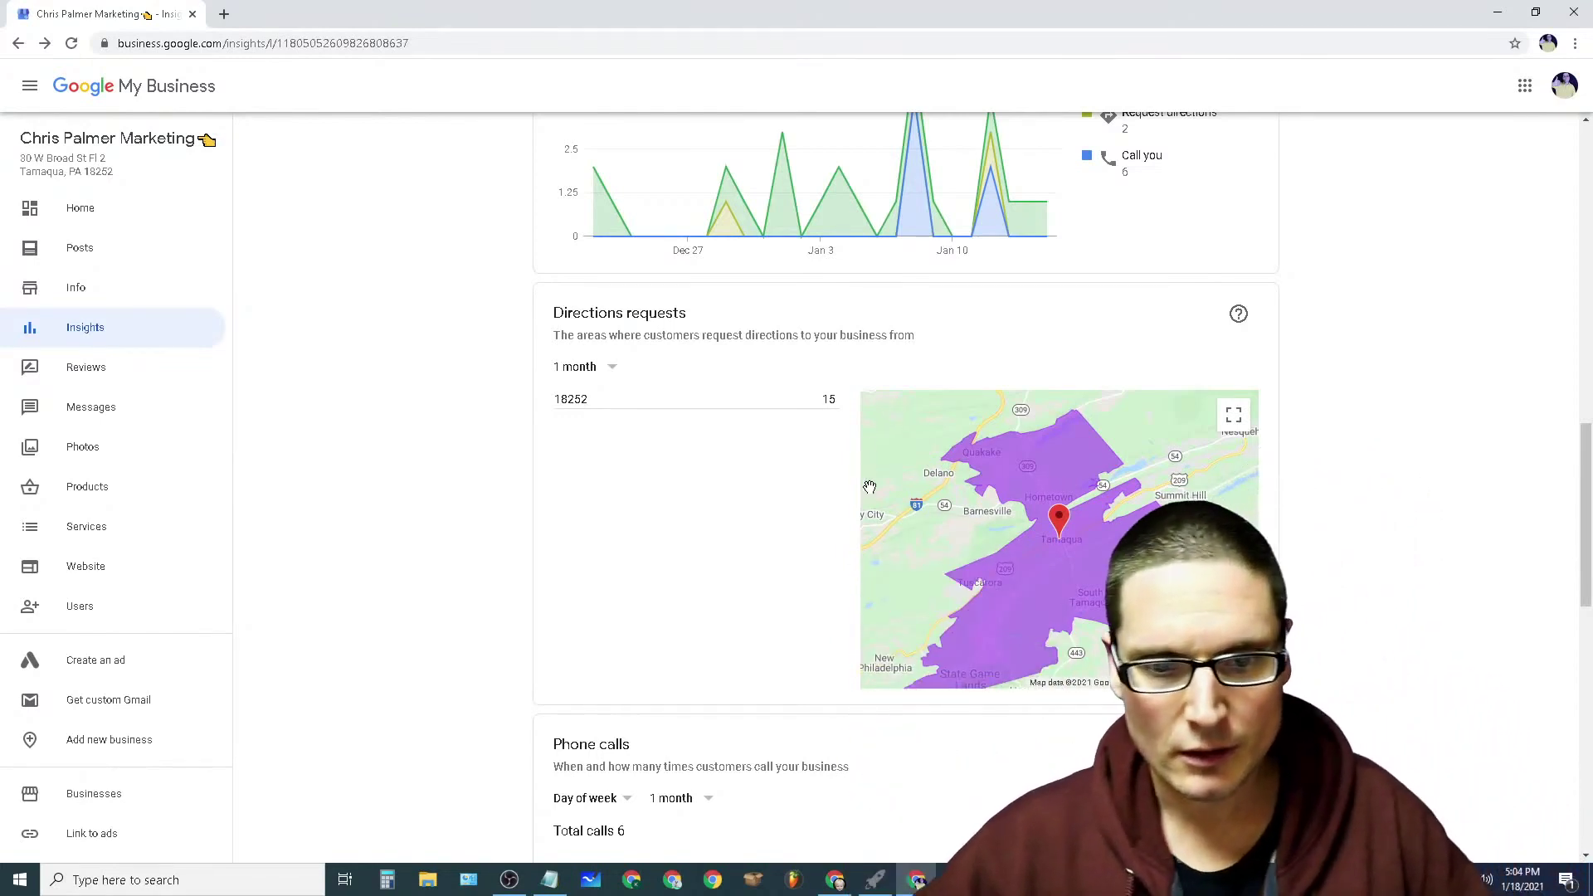
# Step: Zoom the Directions requests map out to the wider region showing Tamaqua under 10 requests
pyautogui.scroll(-3, 870, 487)
pyautogui.scroll(-3, 1486, 822)
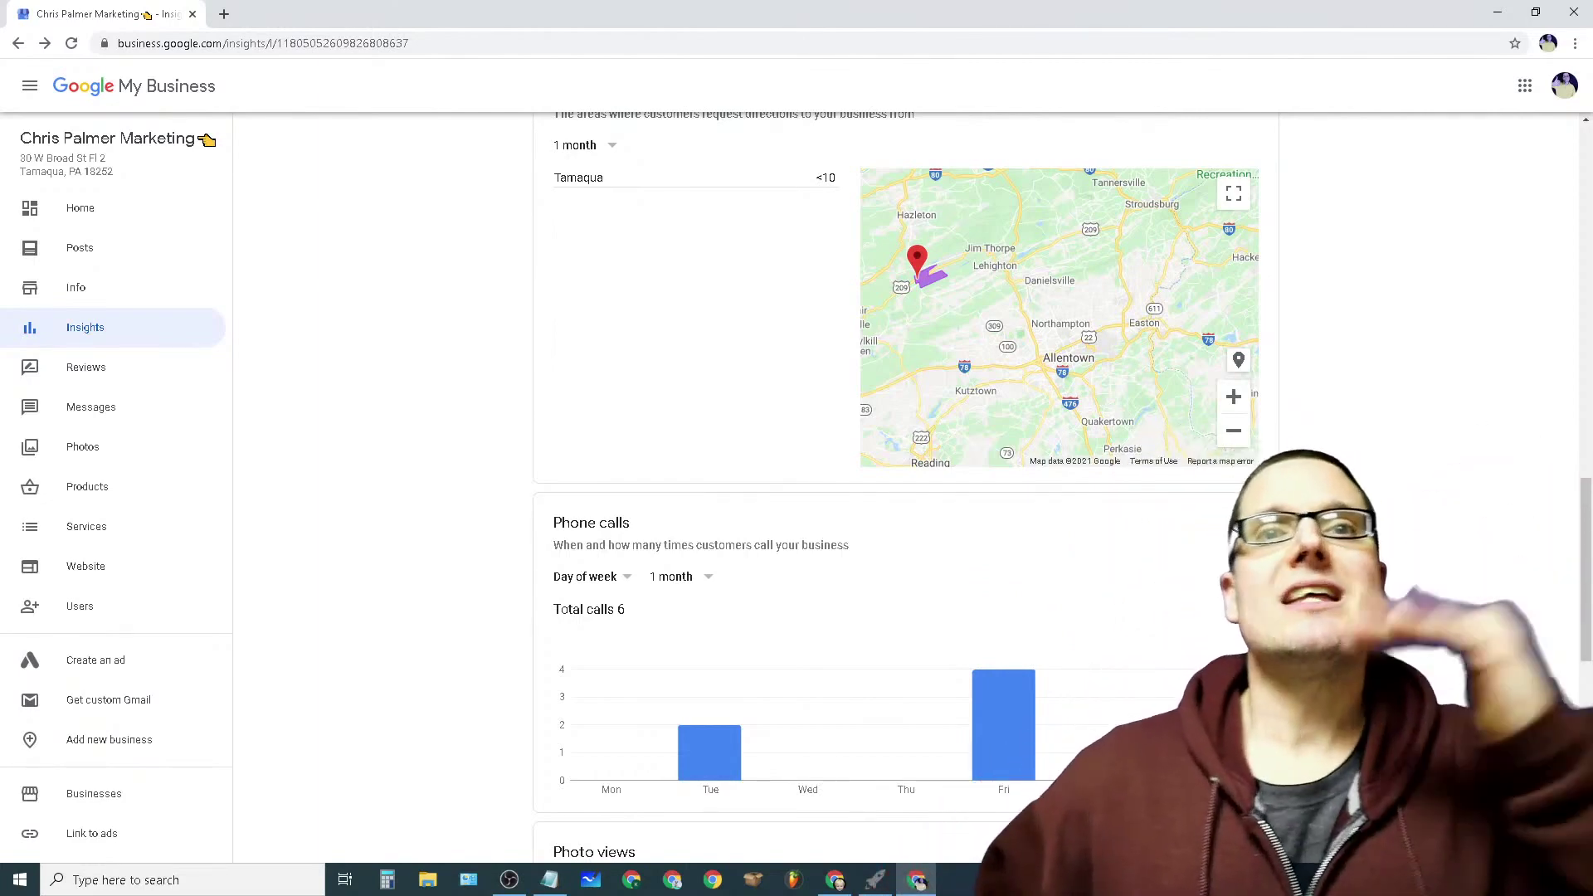
pyautogui.scroll(5, 1461, 770)
pyautogui.scroll(4, 1460, 770)
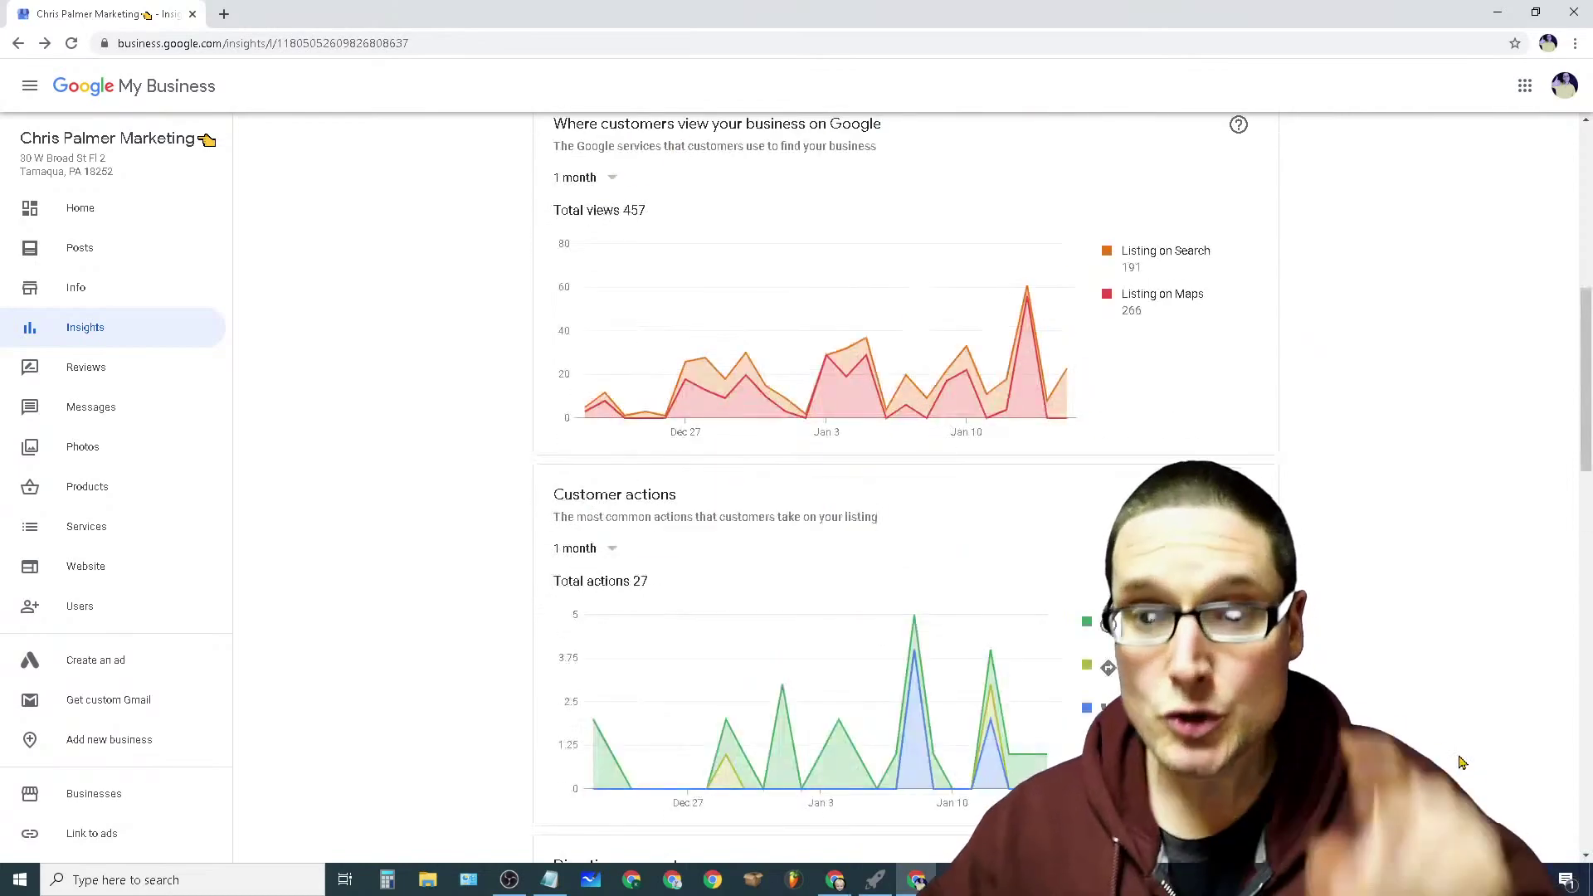
pyautogui.click(1131, 283)
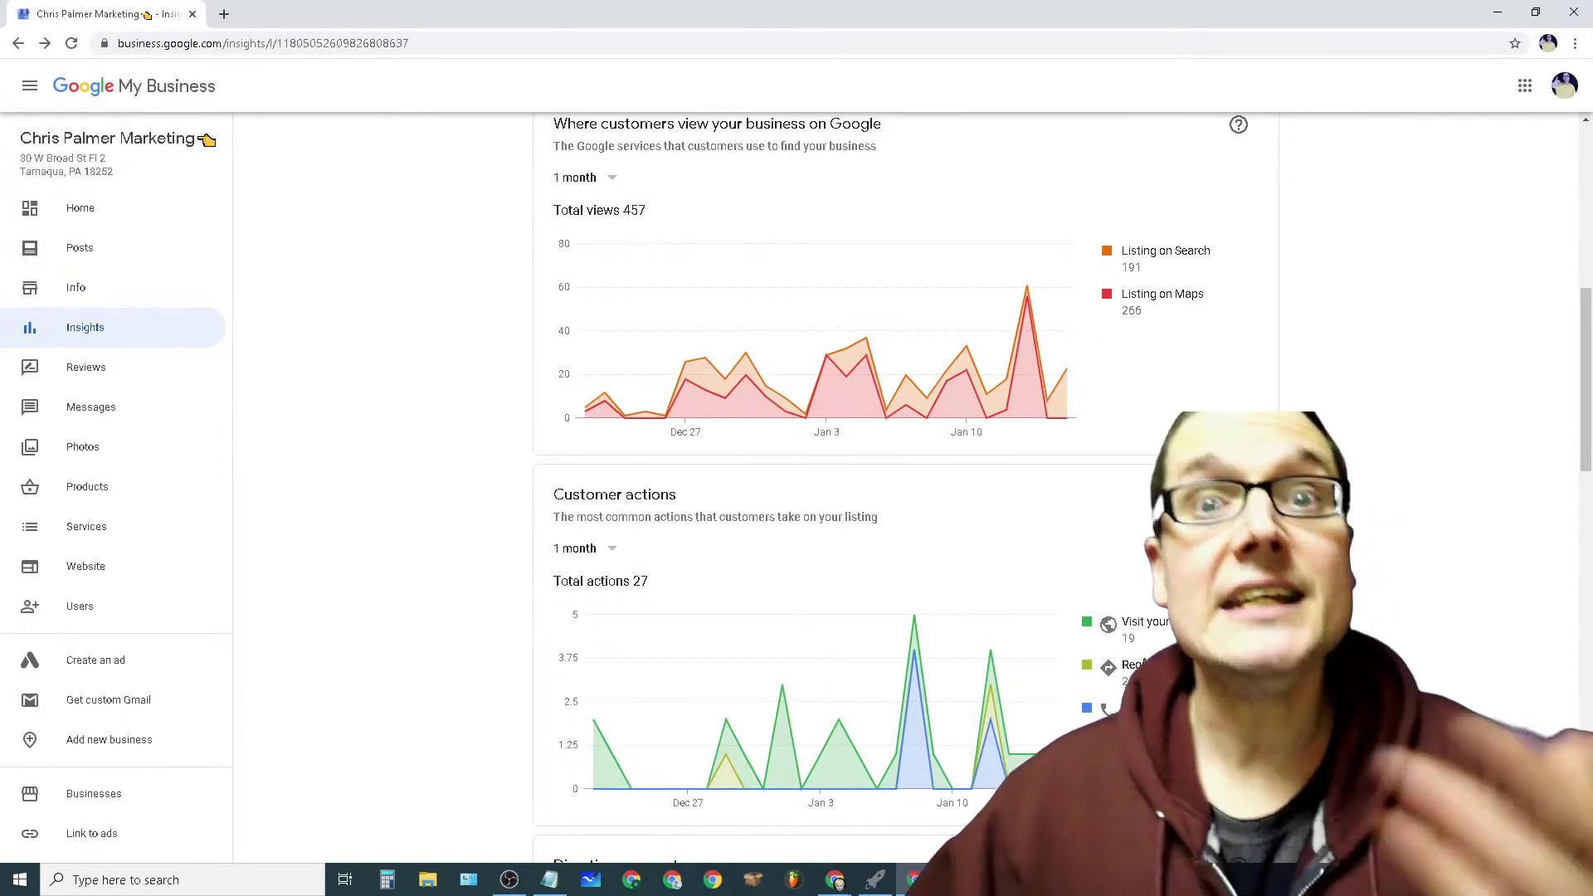
# Step: Scroll down the Insights page to Photo views, totaling 1.01K over 1 month
pyautogui.scroll(-5, 1145, 668)
pyautogui.scroll(-6, 904, 498)
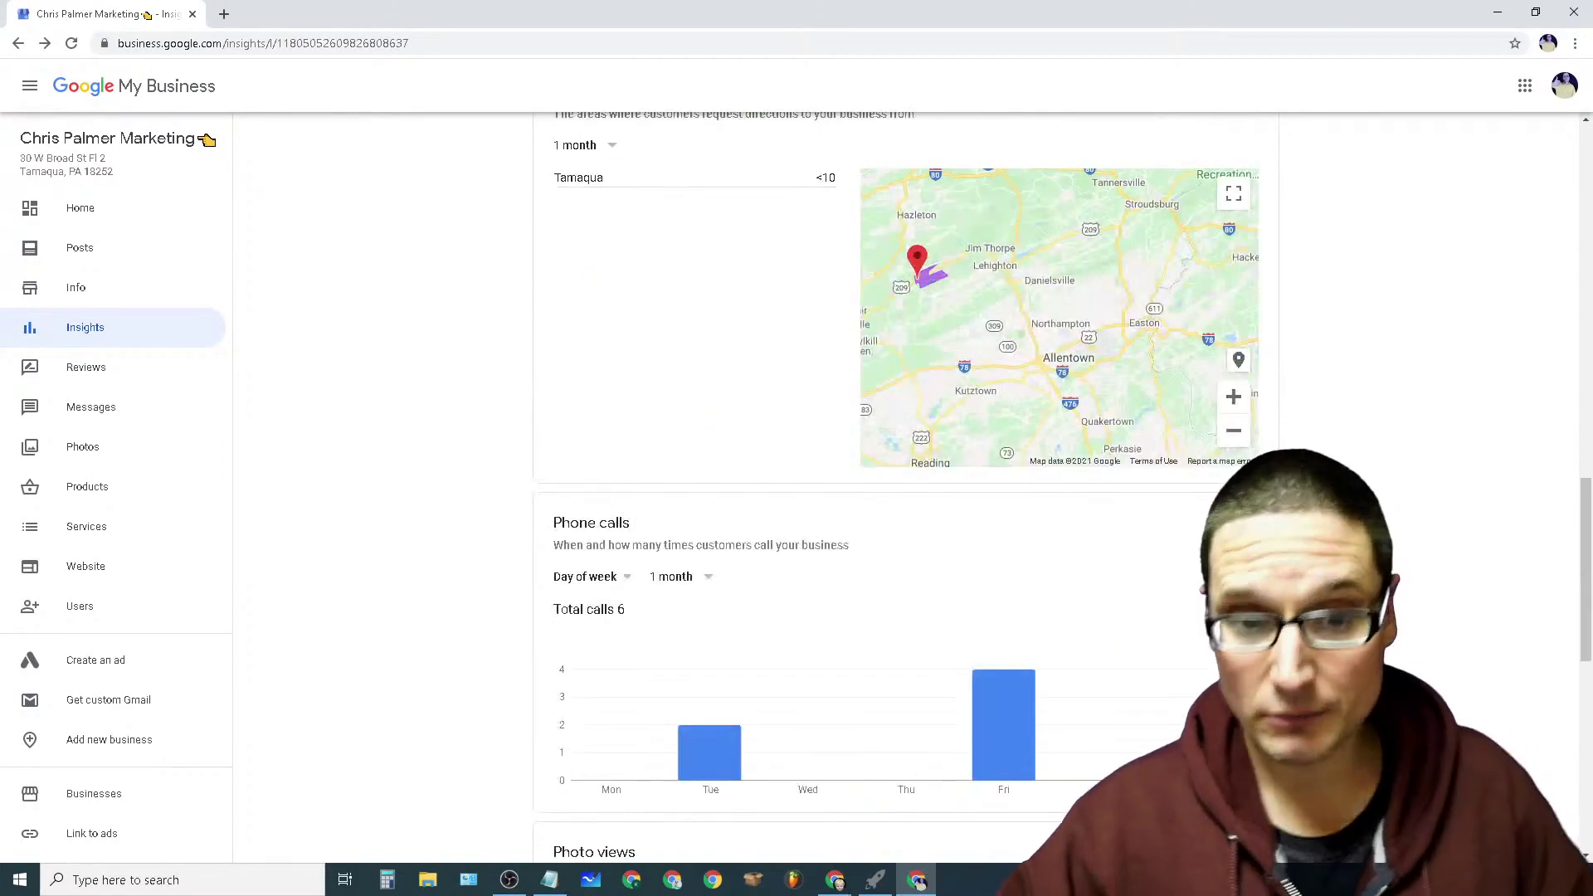
pyautogui.scroll(-4, 793, 446)
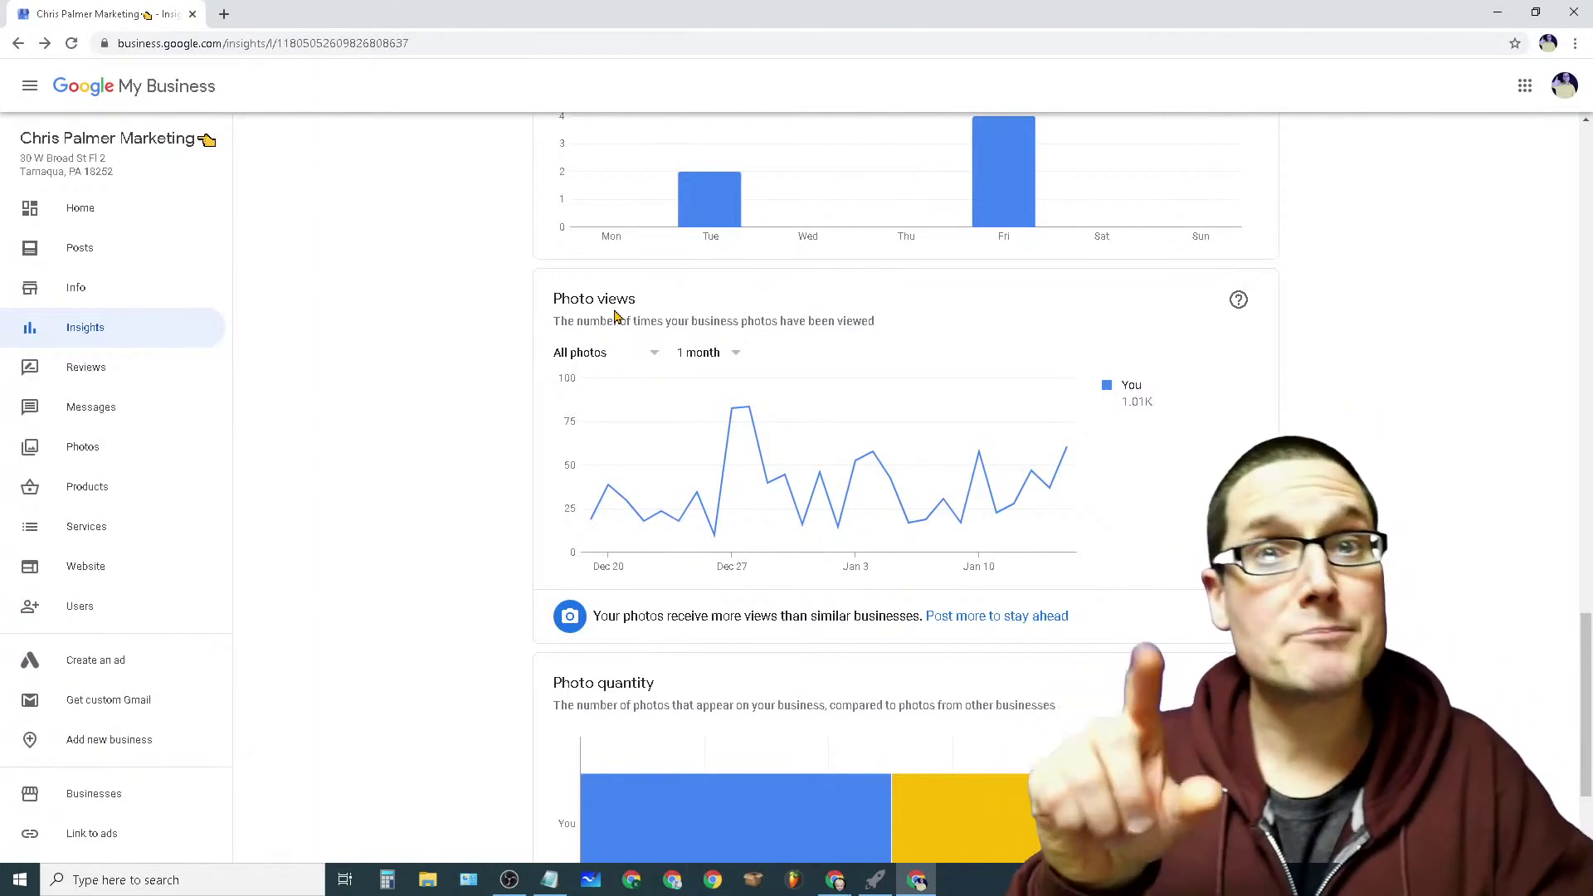
pyautogui.click(876, 880)
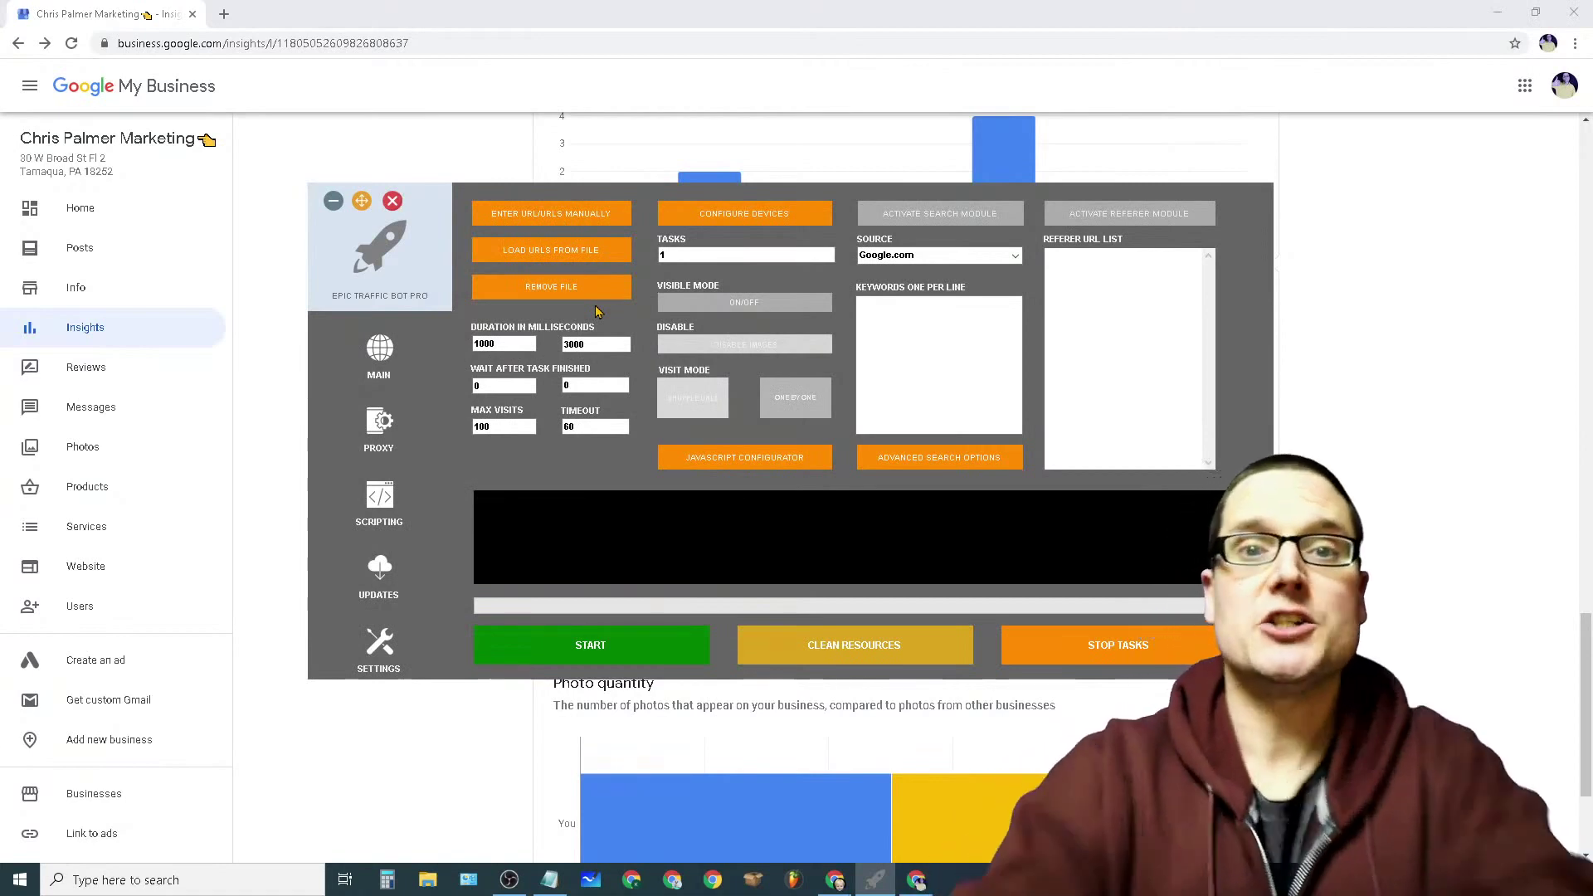
pyautogui.click(671, 8)
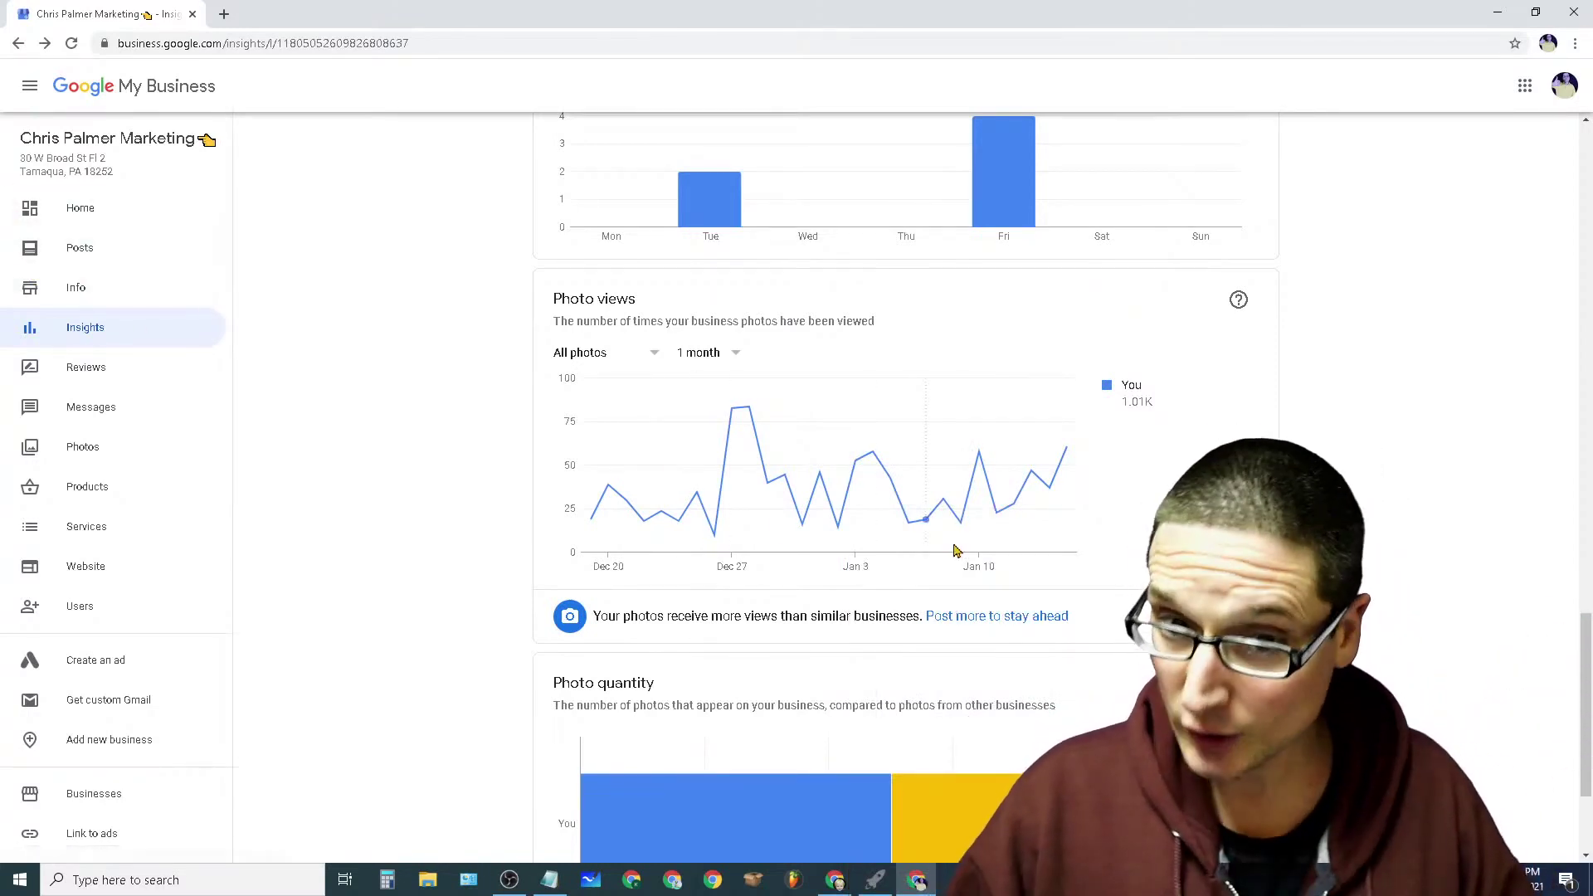
# Step: Scroll the Insights page back up to the 383 total searches chart
pyautogui.moveTo(980, 508)
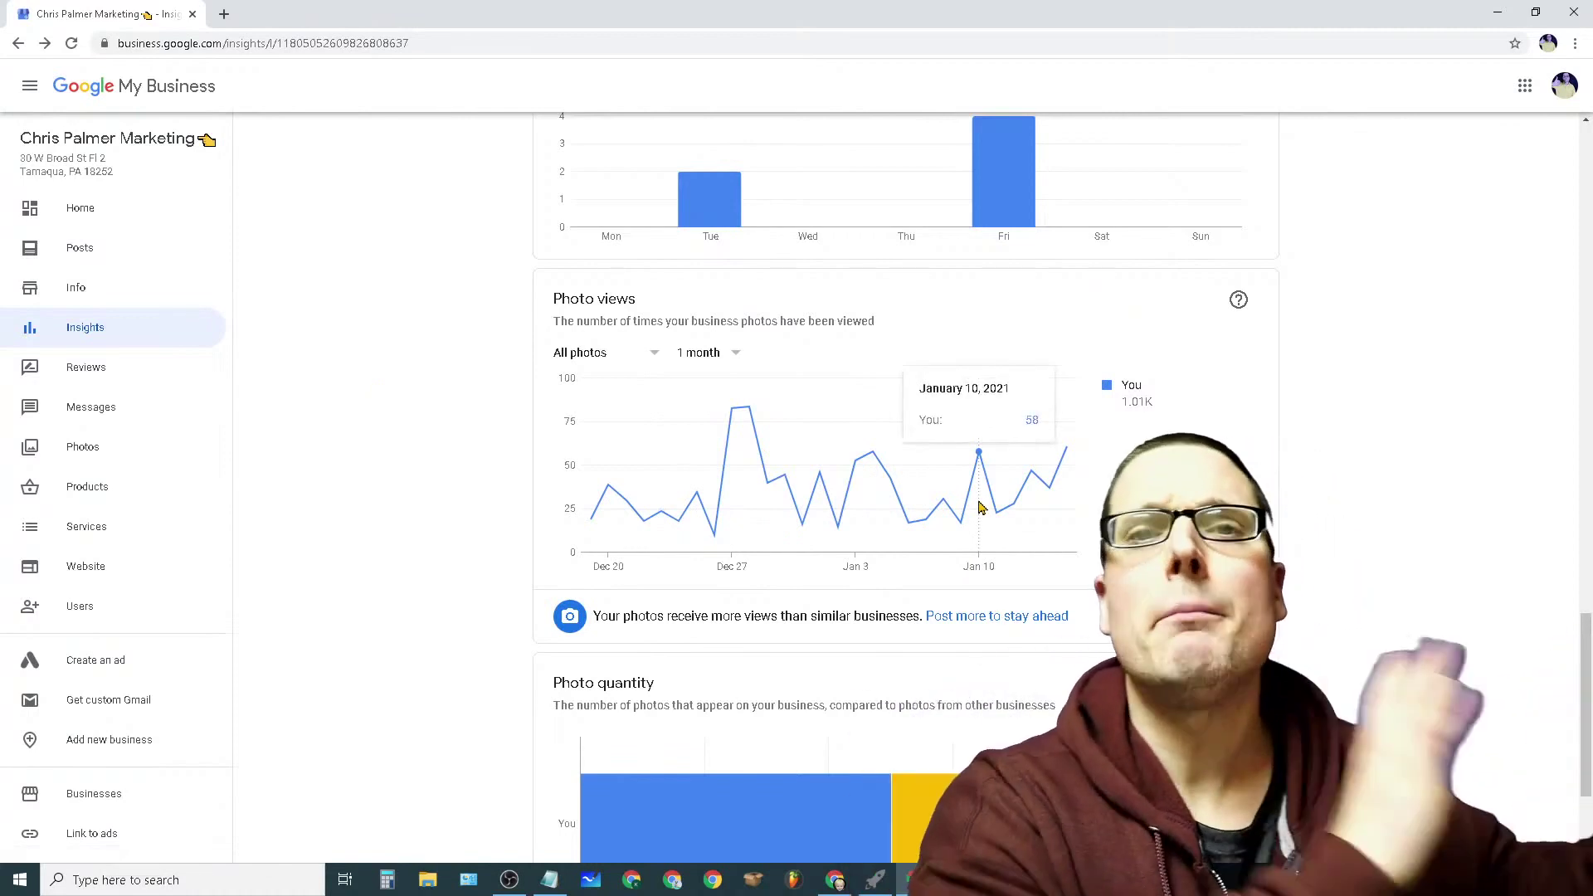
pyautogui.scroll(3, 1171, 547)
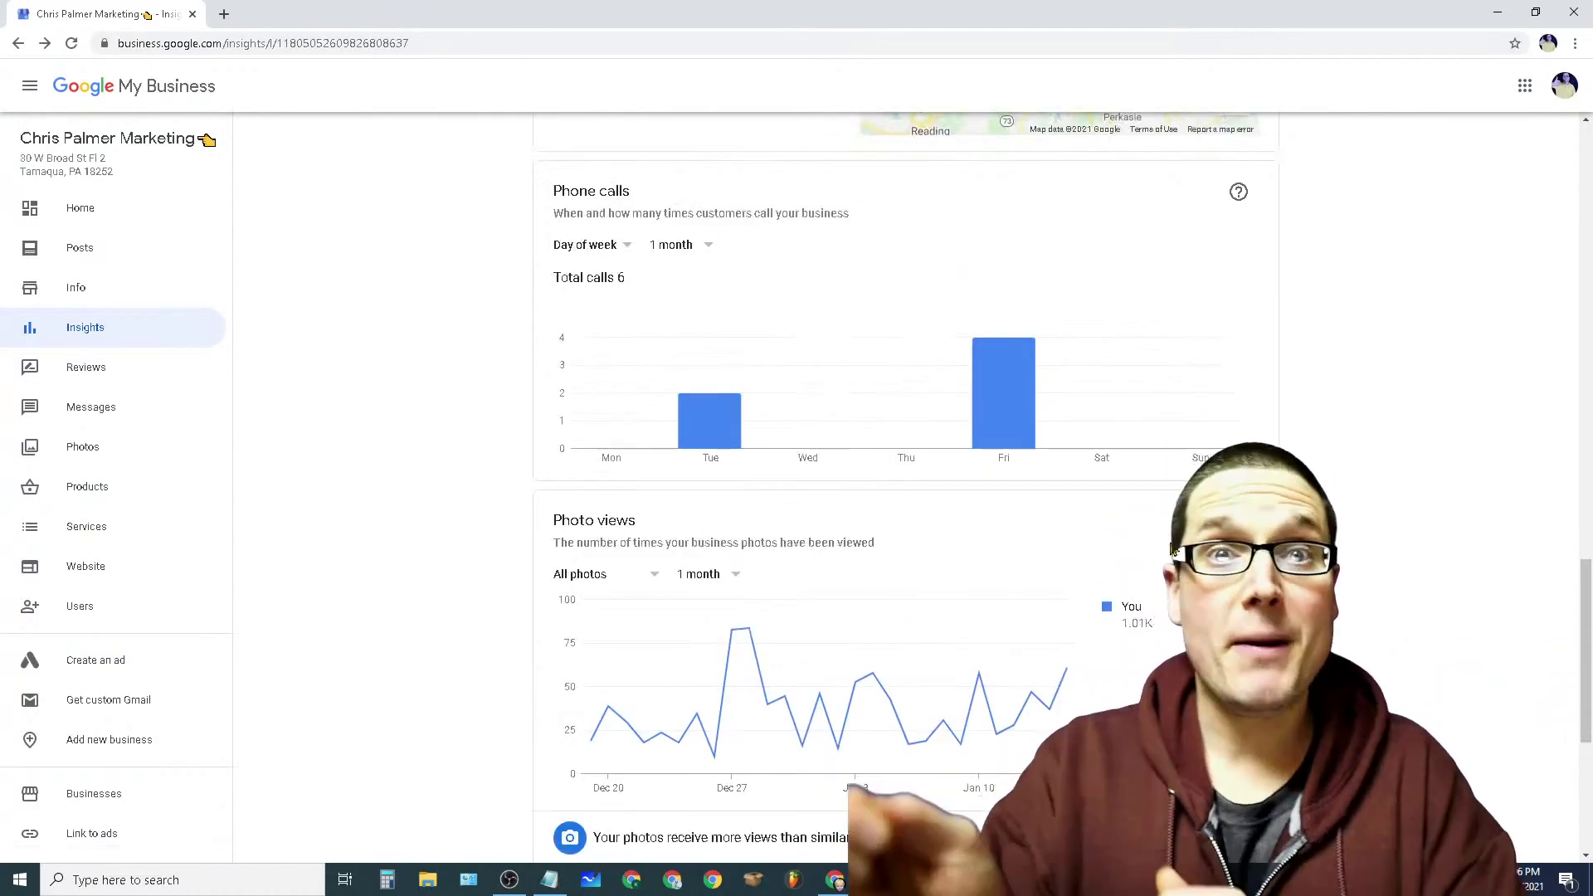
pyautogui.scroll(13, 1171, 548)
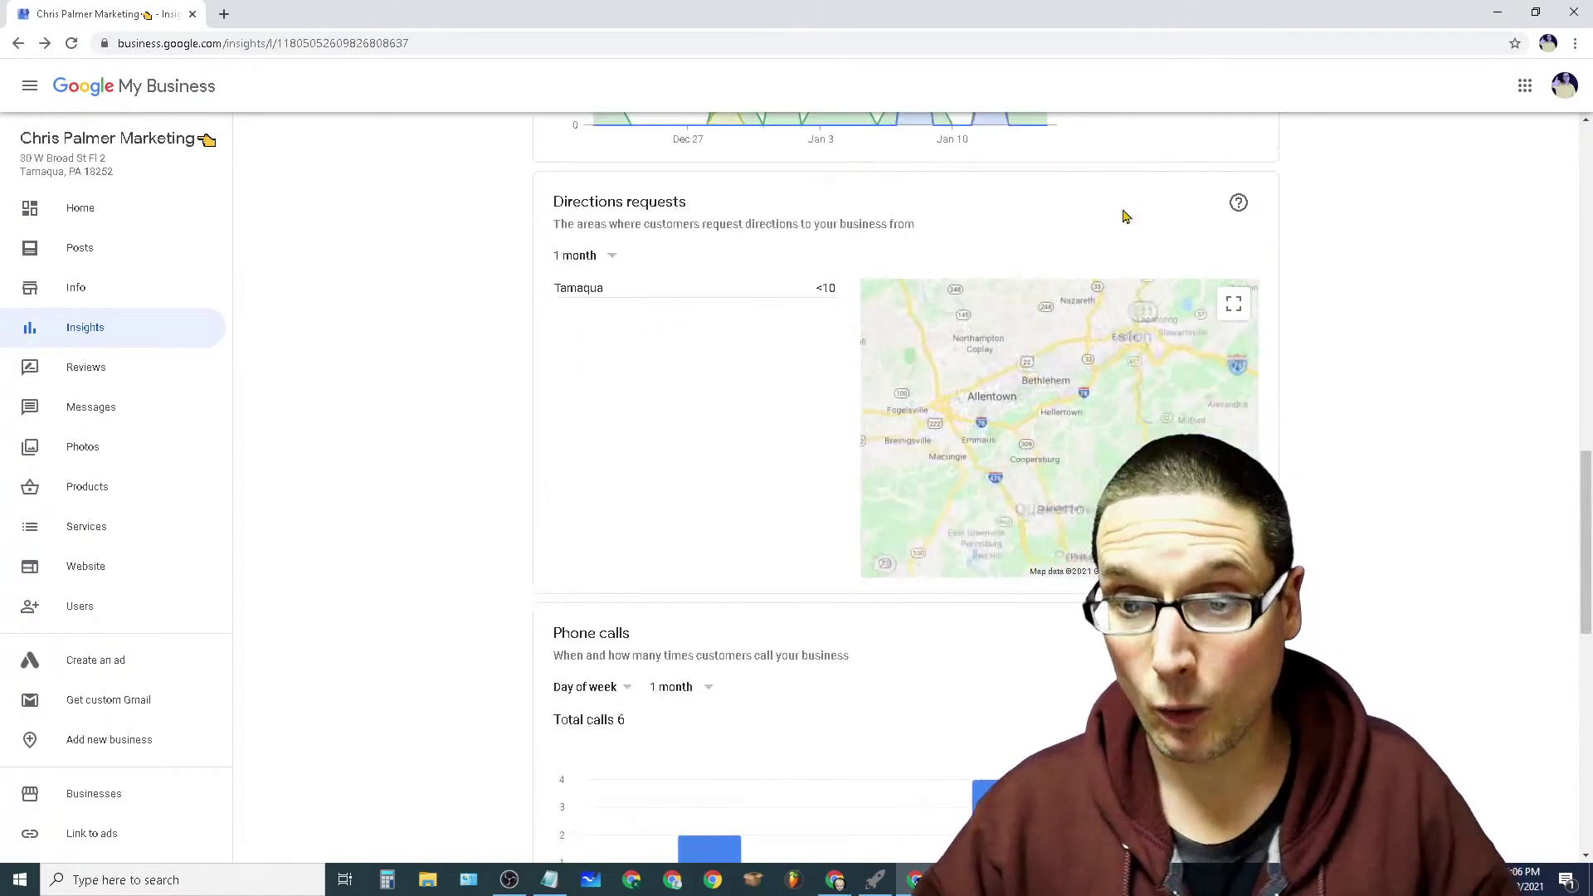
pyautogui.scroll(-4, 1171, 548)
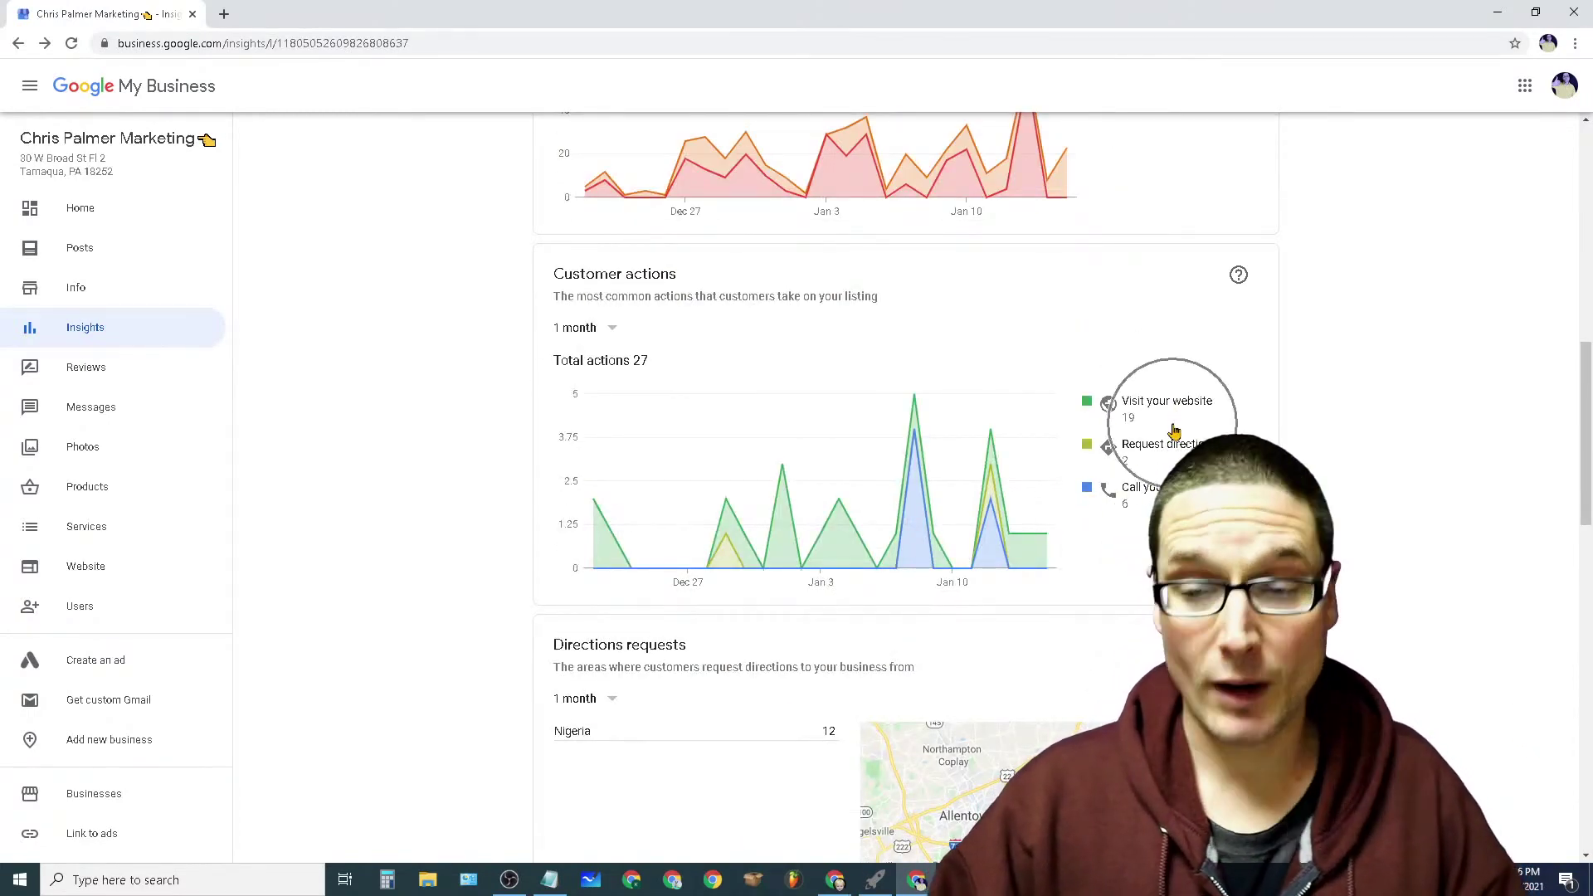
pyautogui.scroll(-4, 1174, 432)
pyautogui.scroll(-12, 1465, 643)
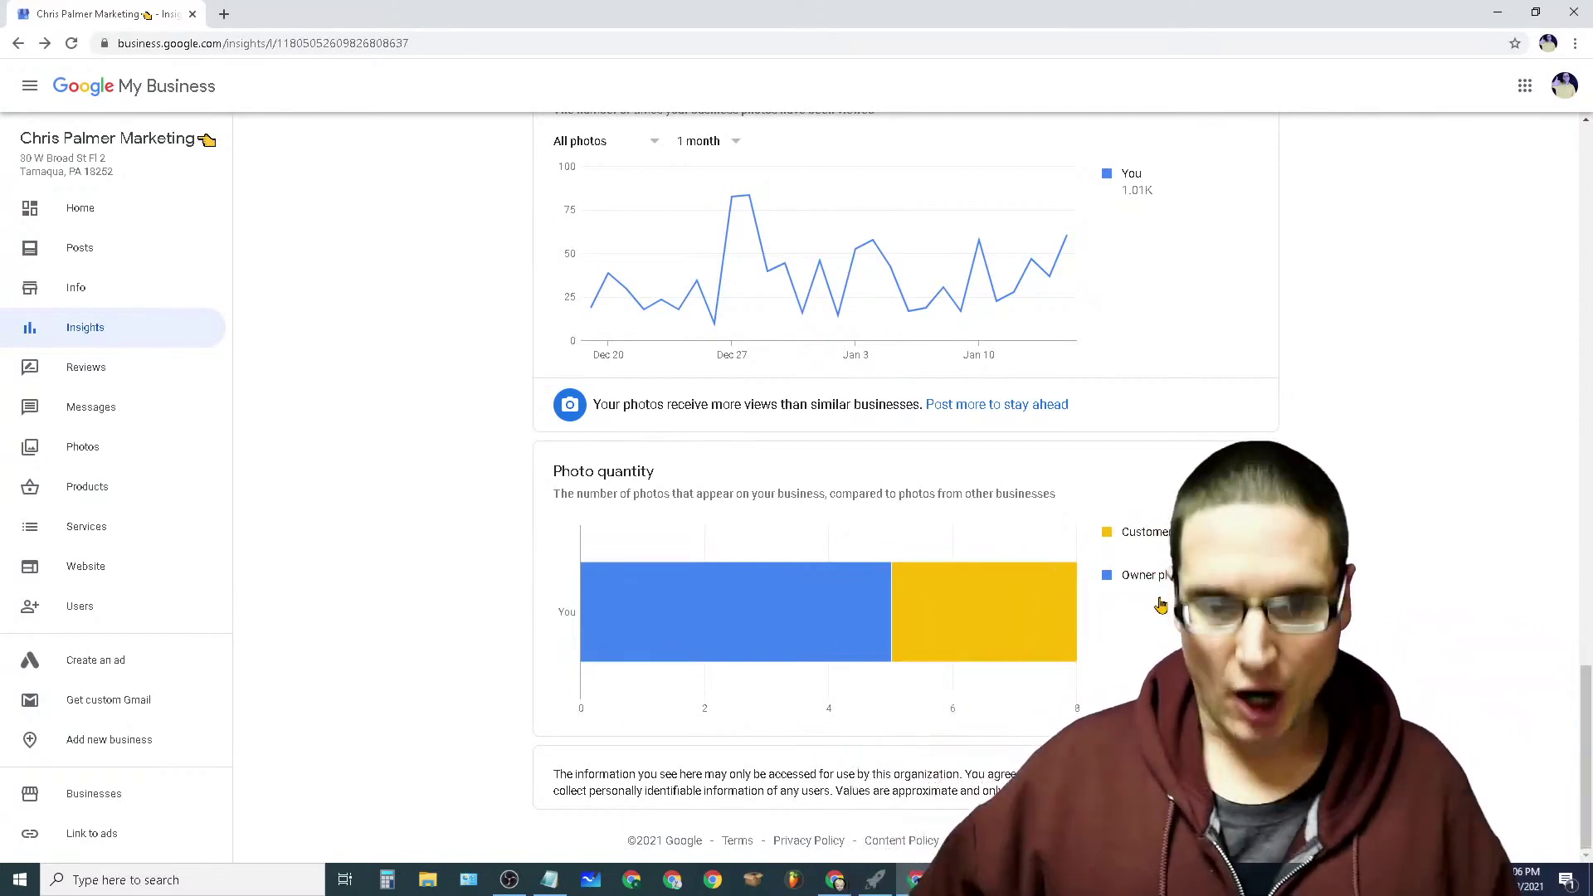
pyautogui.scroll(6, 1408, 610)
pyautogui.scroll(5, 1468, 620)
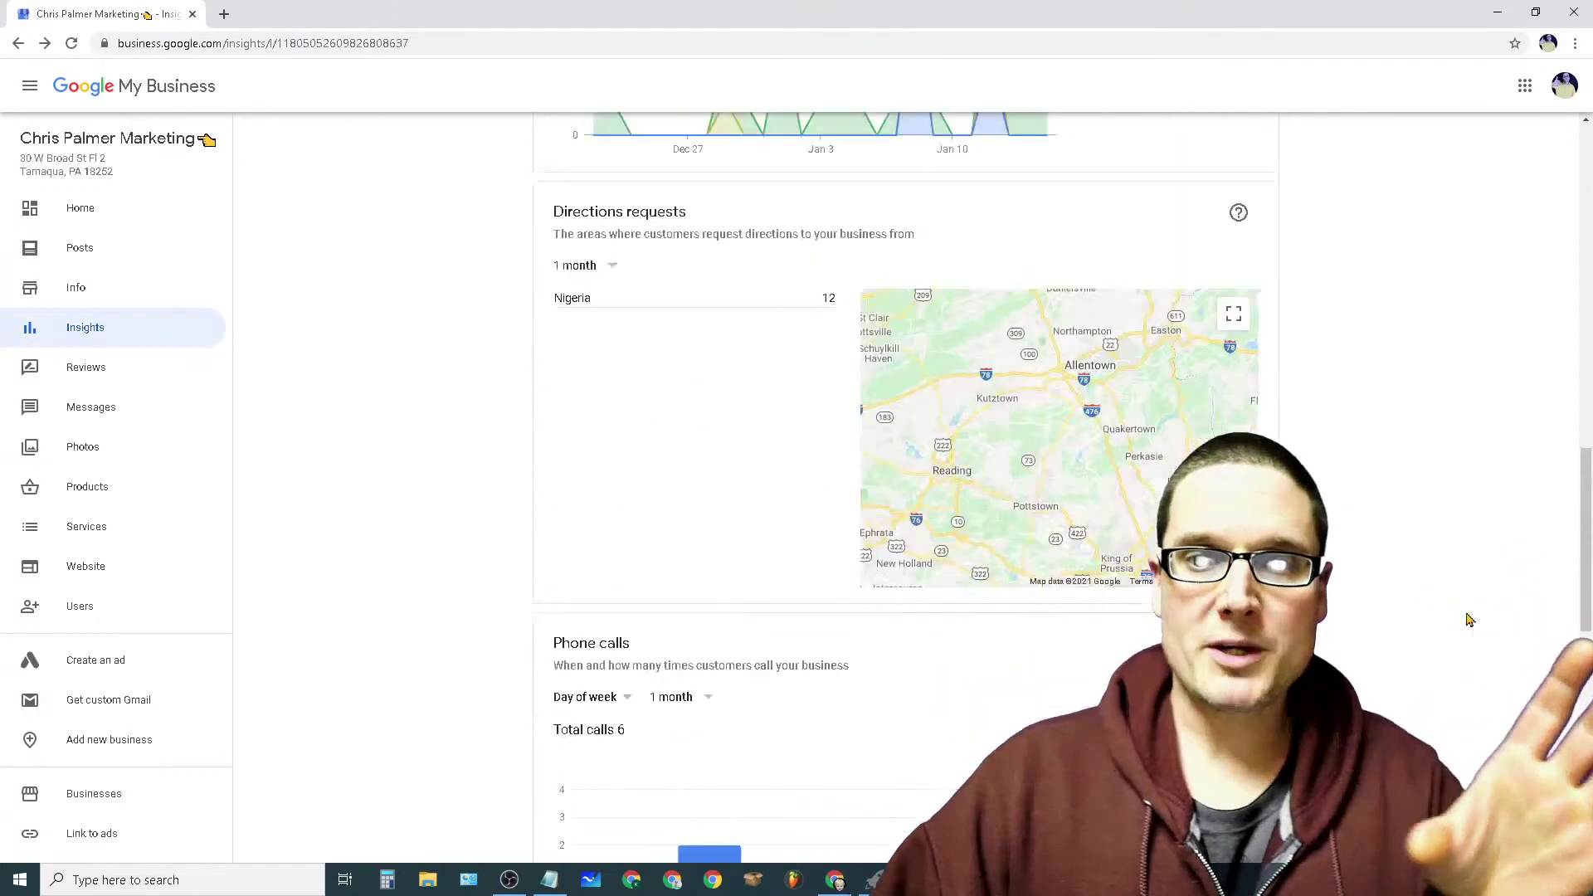
pyautogui.scroll(1, 1469, 619)
pyautogui.scroll(6, 1468, 620)
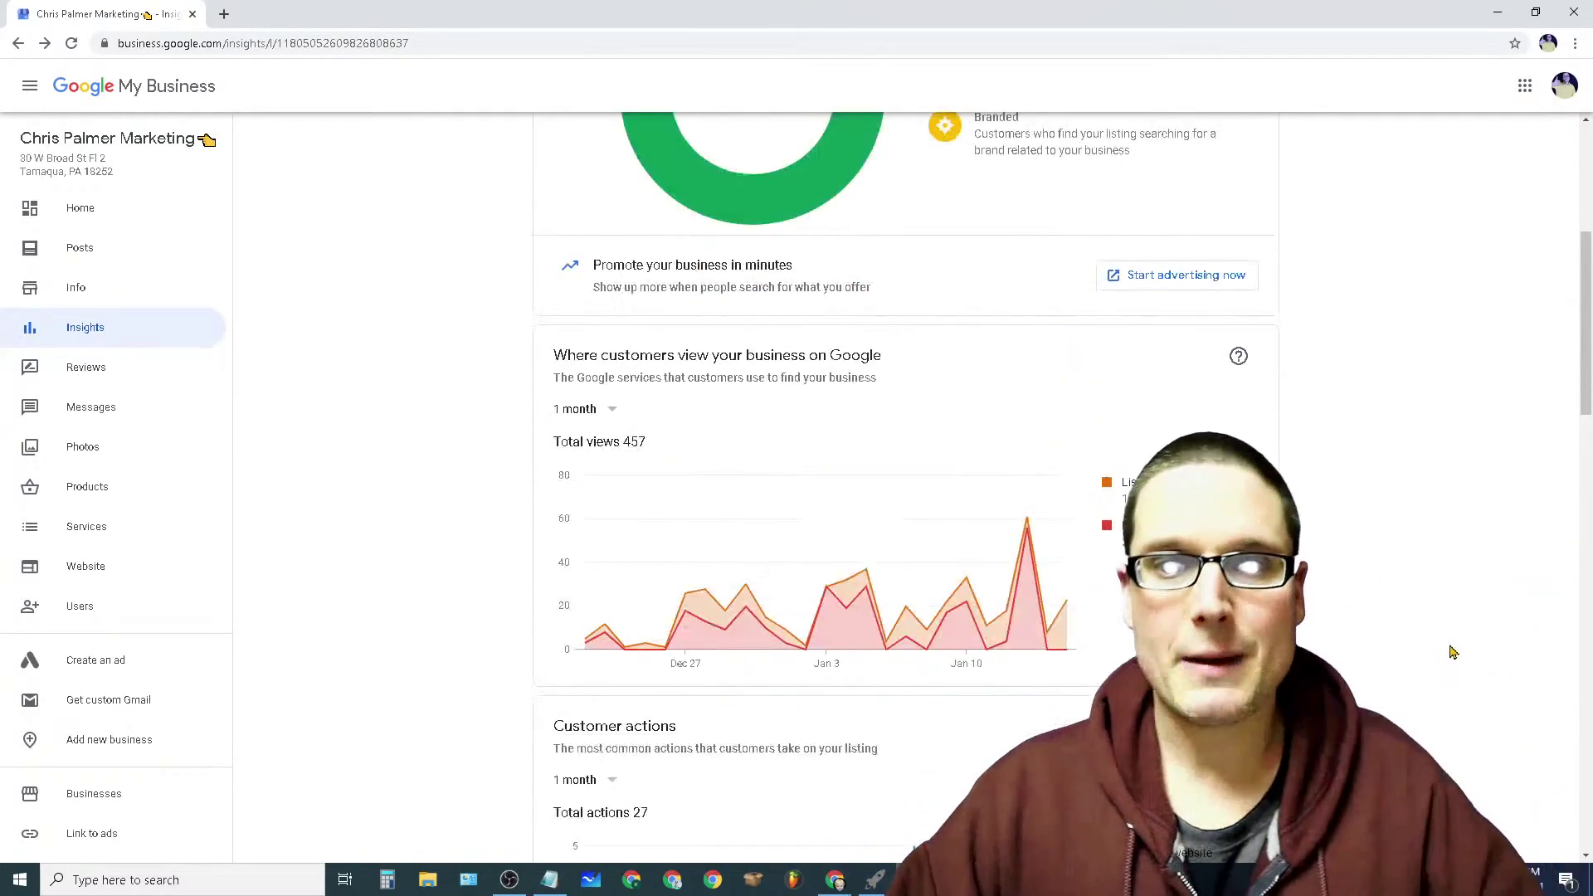
pyautogui.scroll(5, 1453, 652)
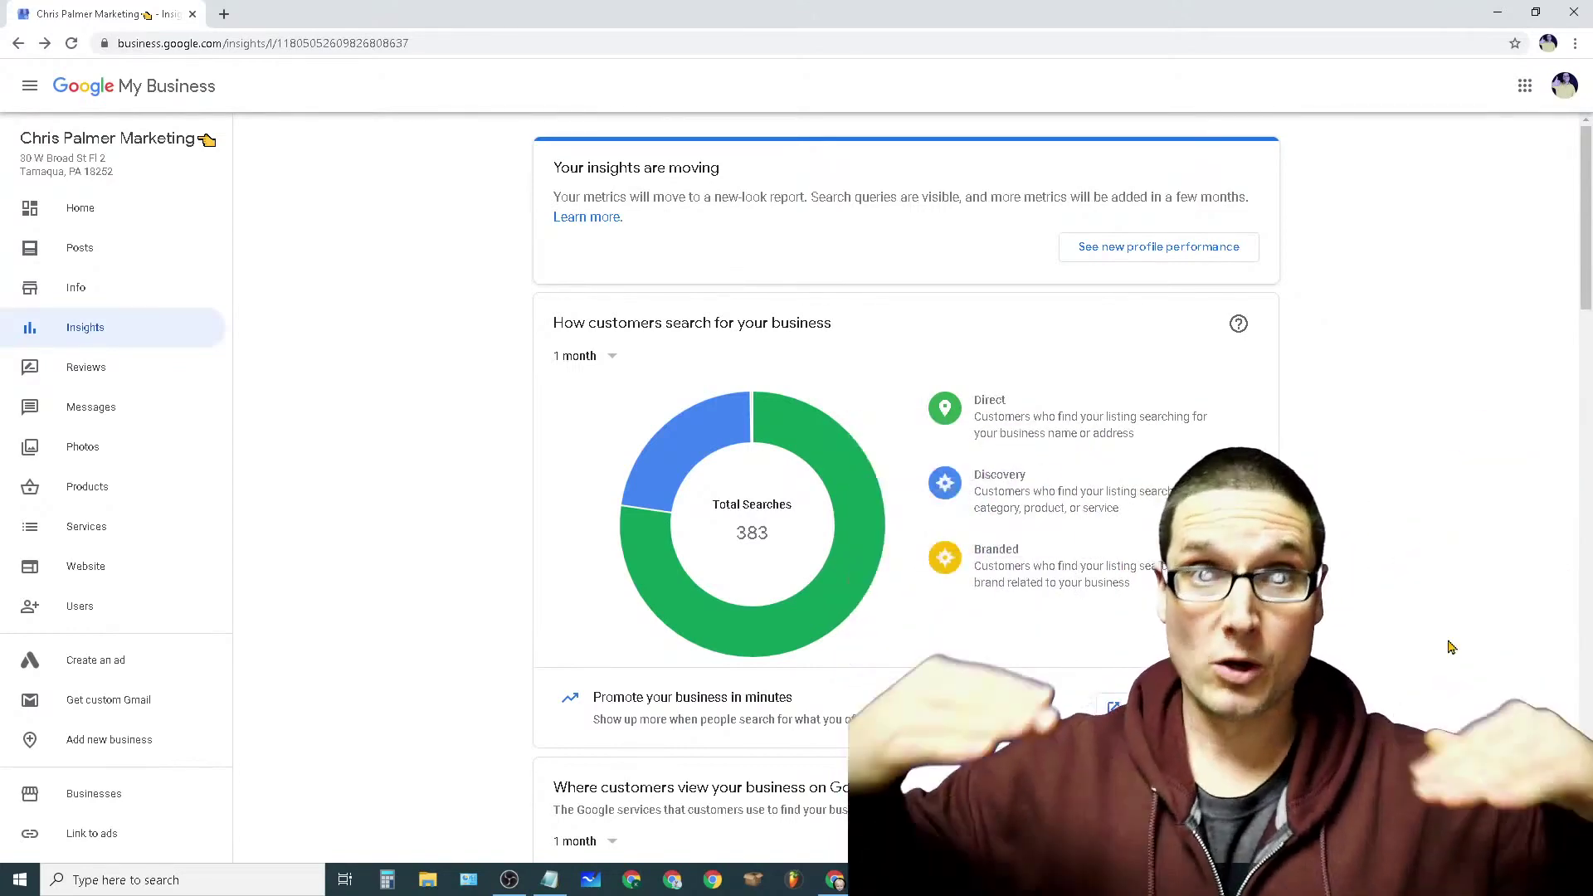
# Step: Scroll down through the Insights charts
pyautogui.scroll(-4, 1451, 647)
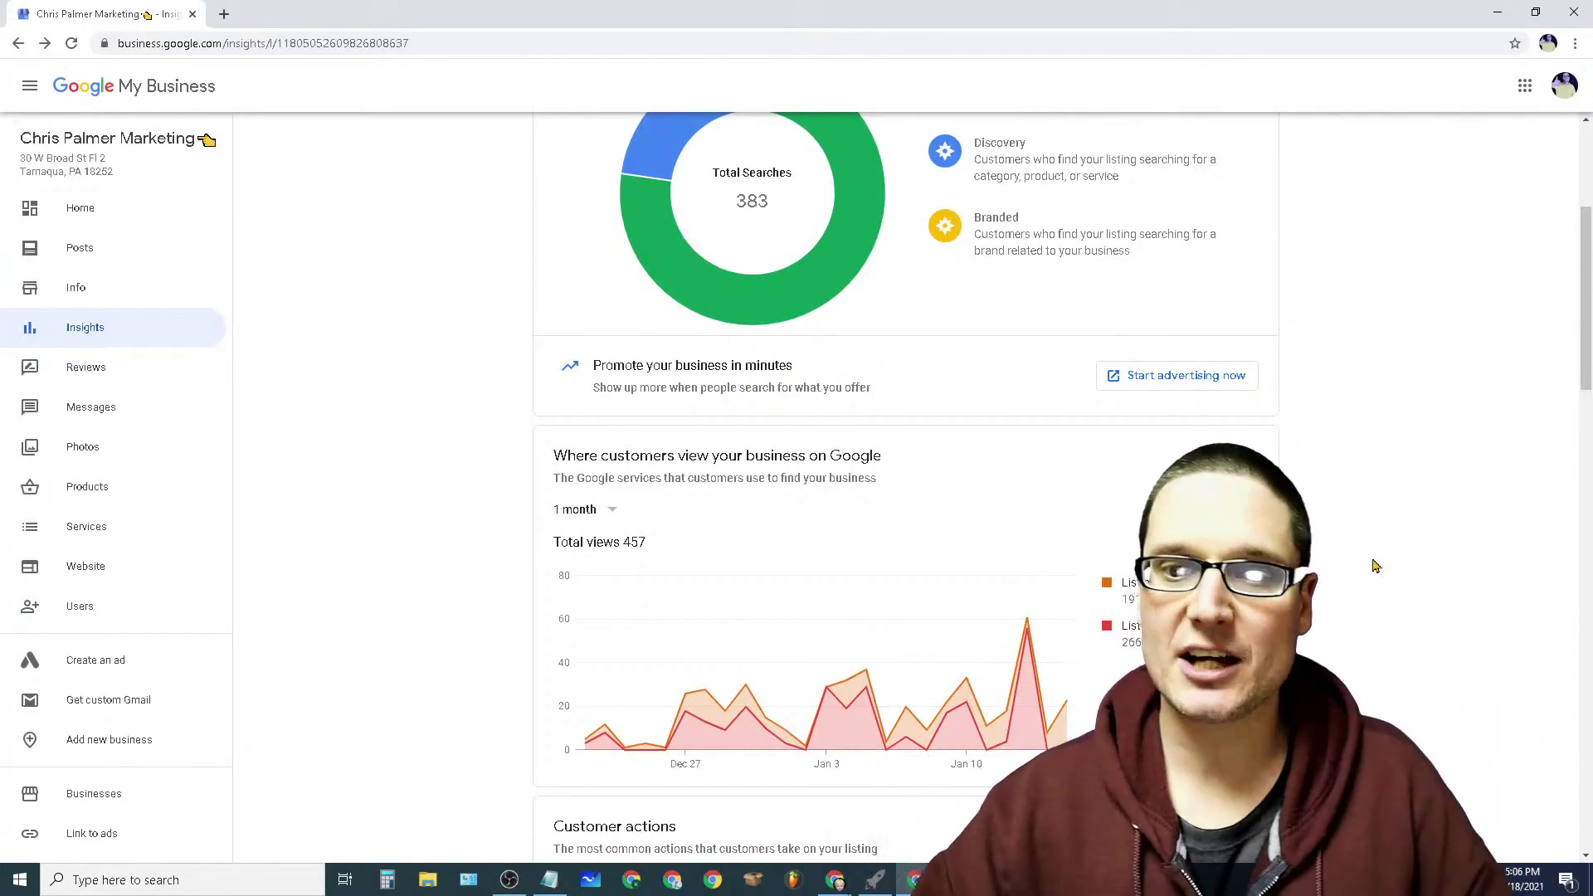
pyautogui.scroll(-10, 1375, 566)
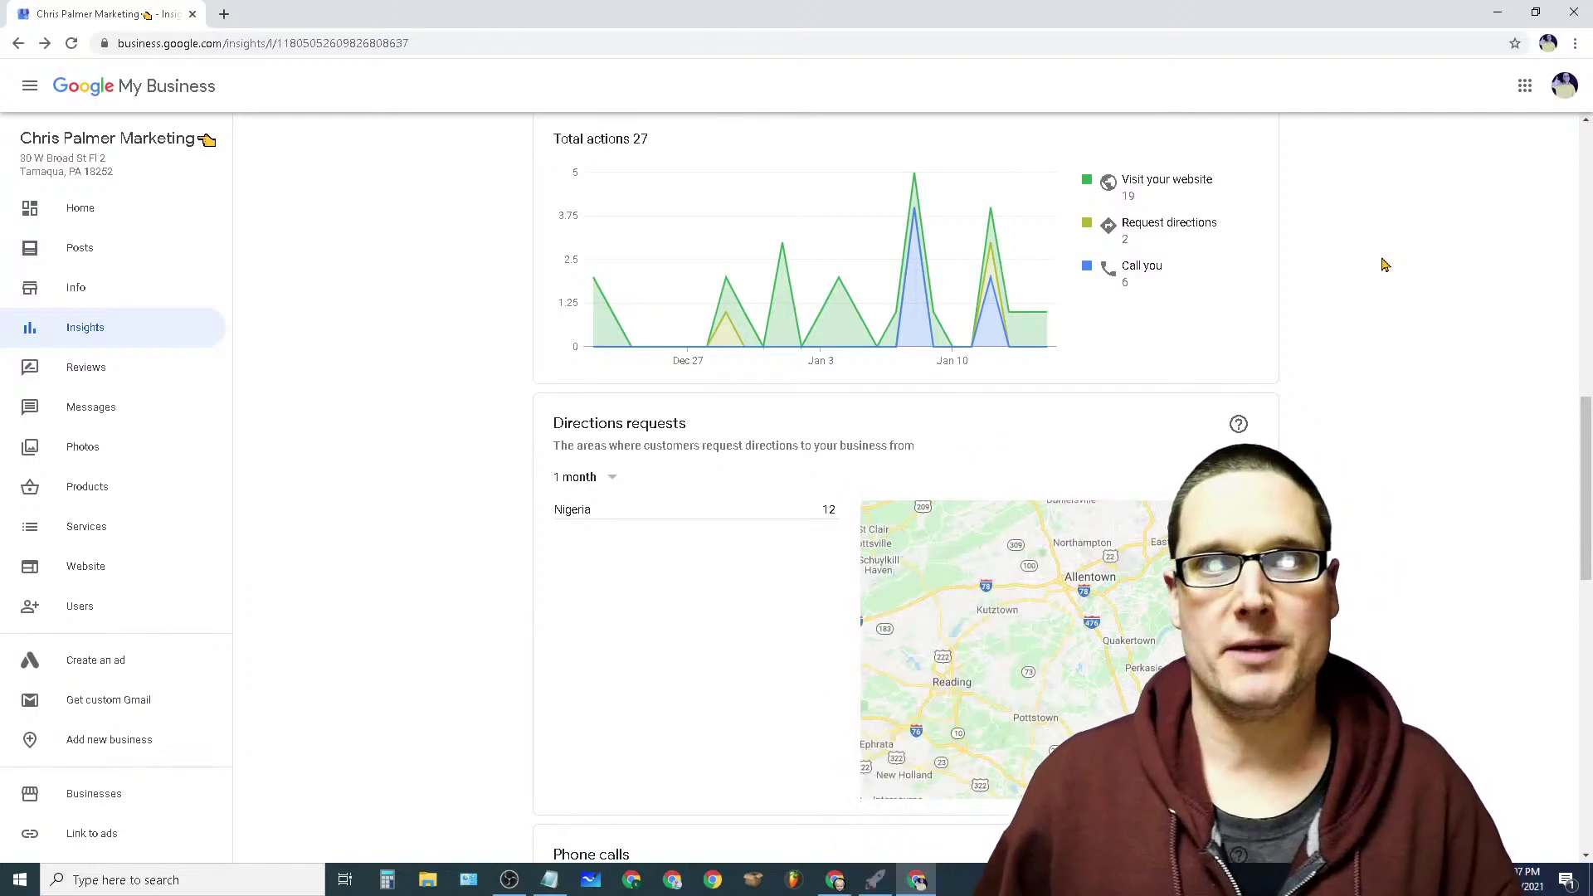
pyautogui.scroll(-3, 1543, 551)
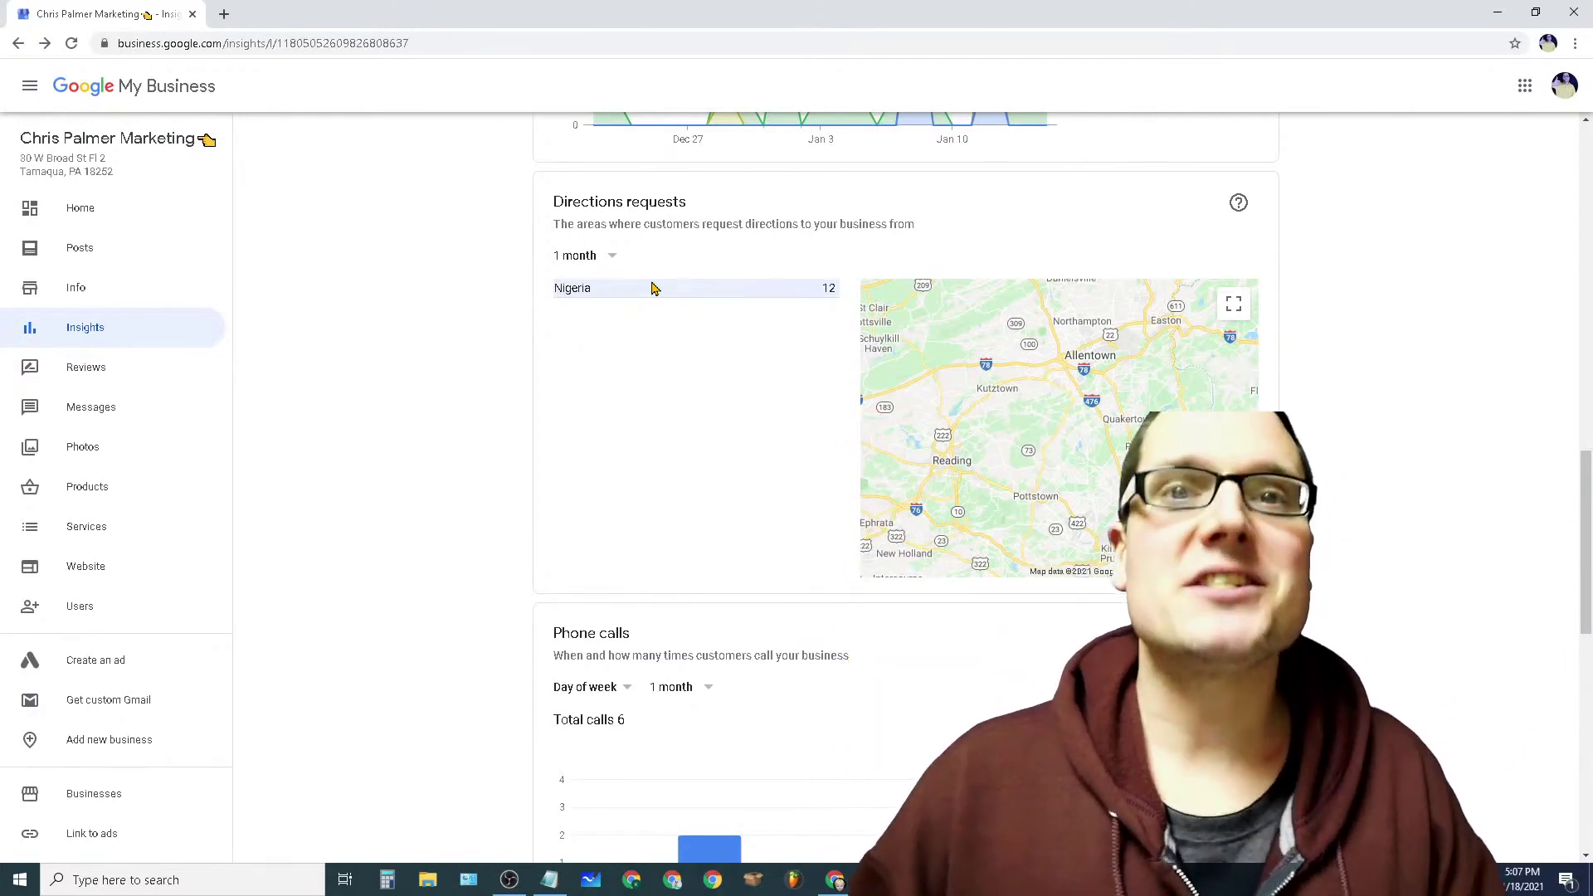
pyautogui.scroll(-3, 878, 520)
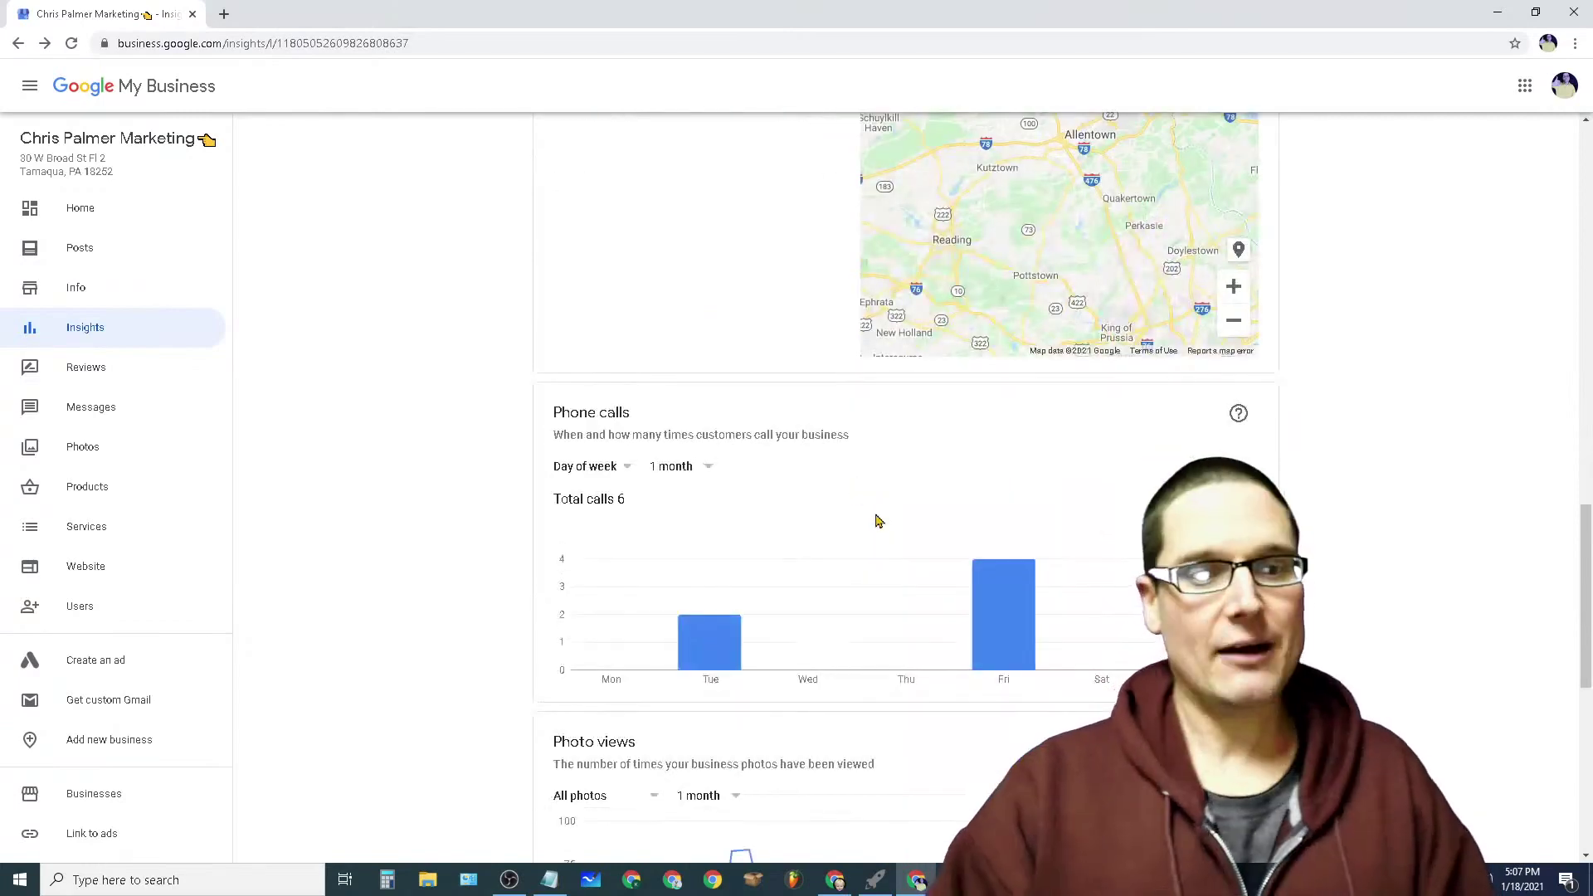
pyautogui.scroll(-3, 701, 417)
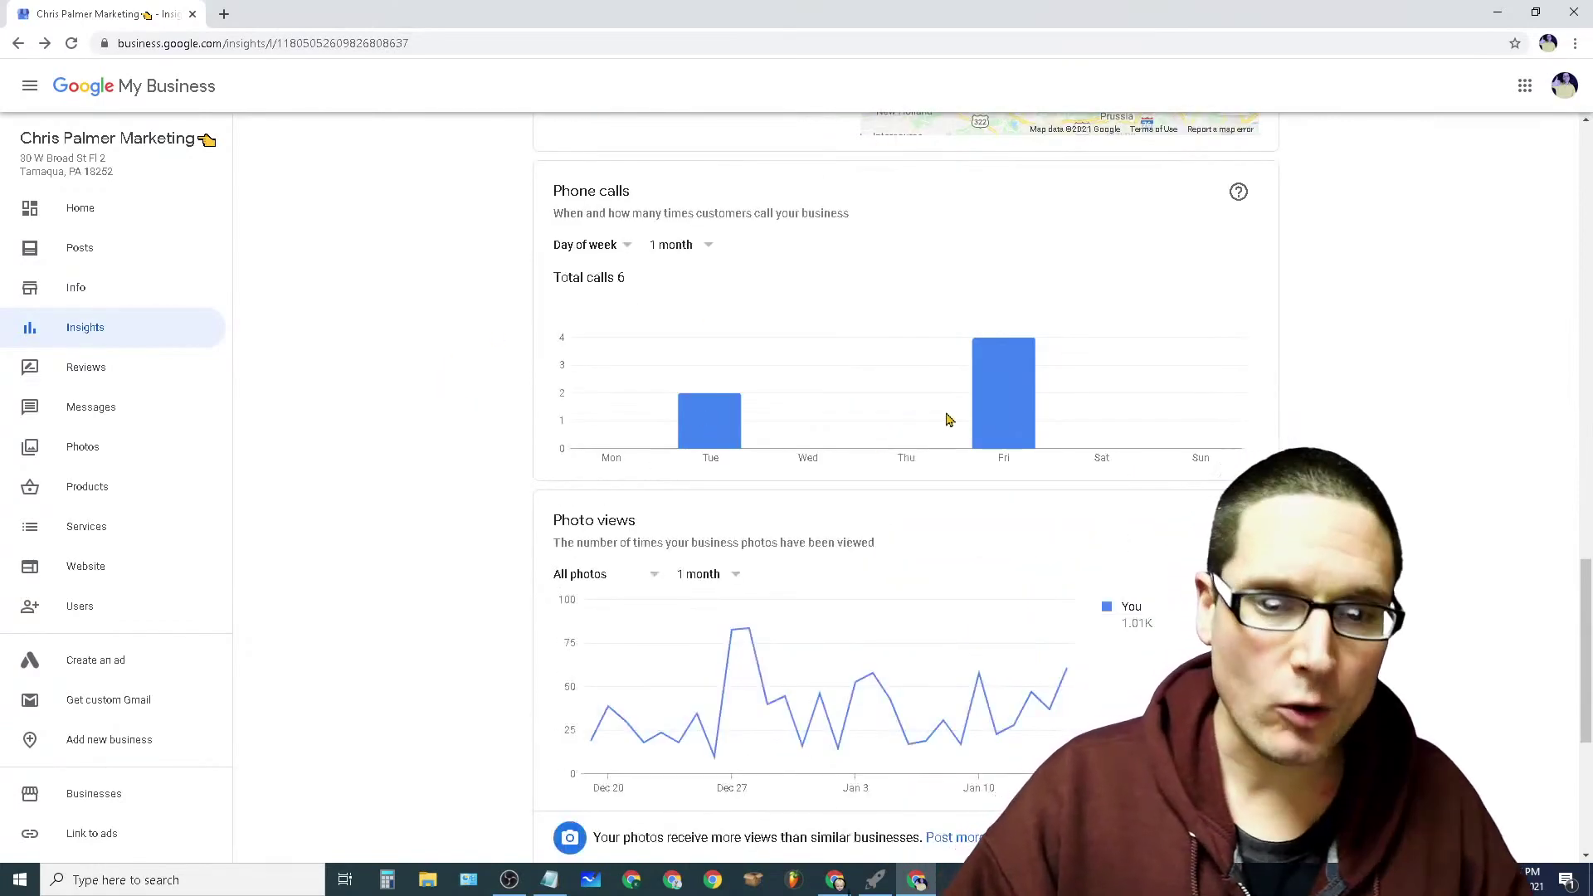
pyautogui.scroll(-5, 1082, 477)
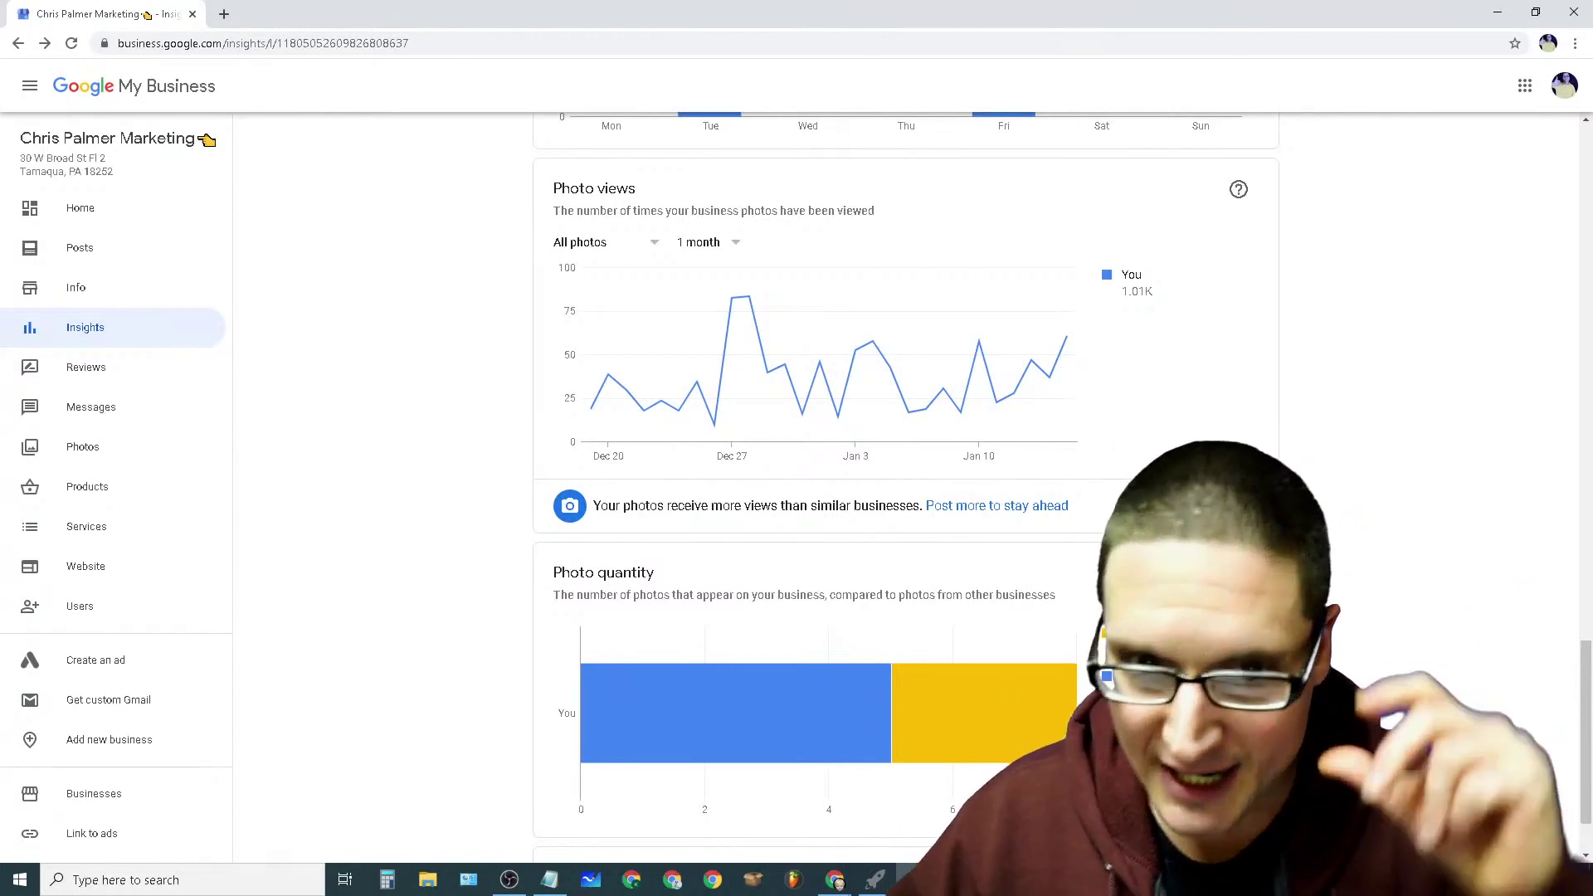
# Step: Scroll back up and open a blank new Chrome tab beside Insights
pyautogui.scroll(4, 1238, 521)
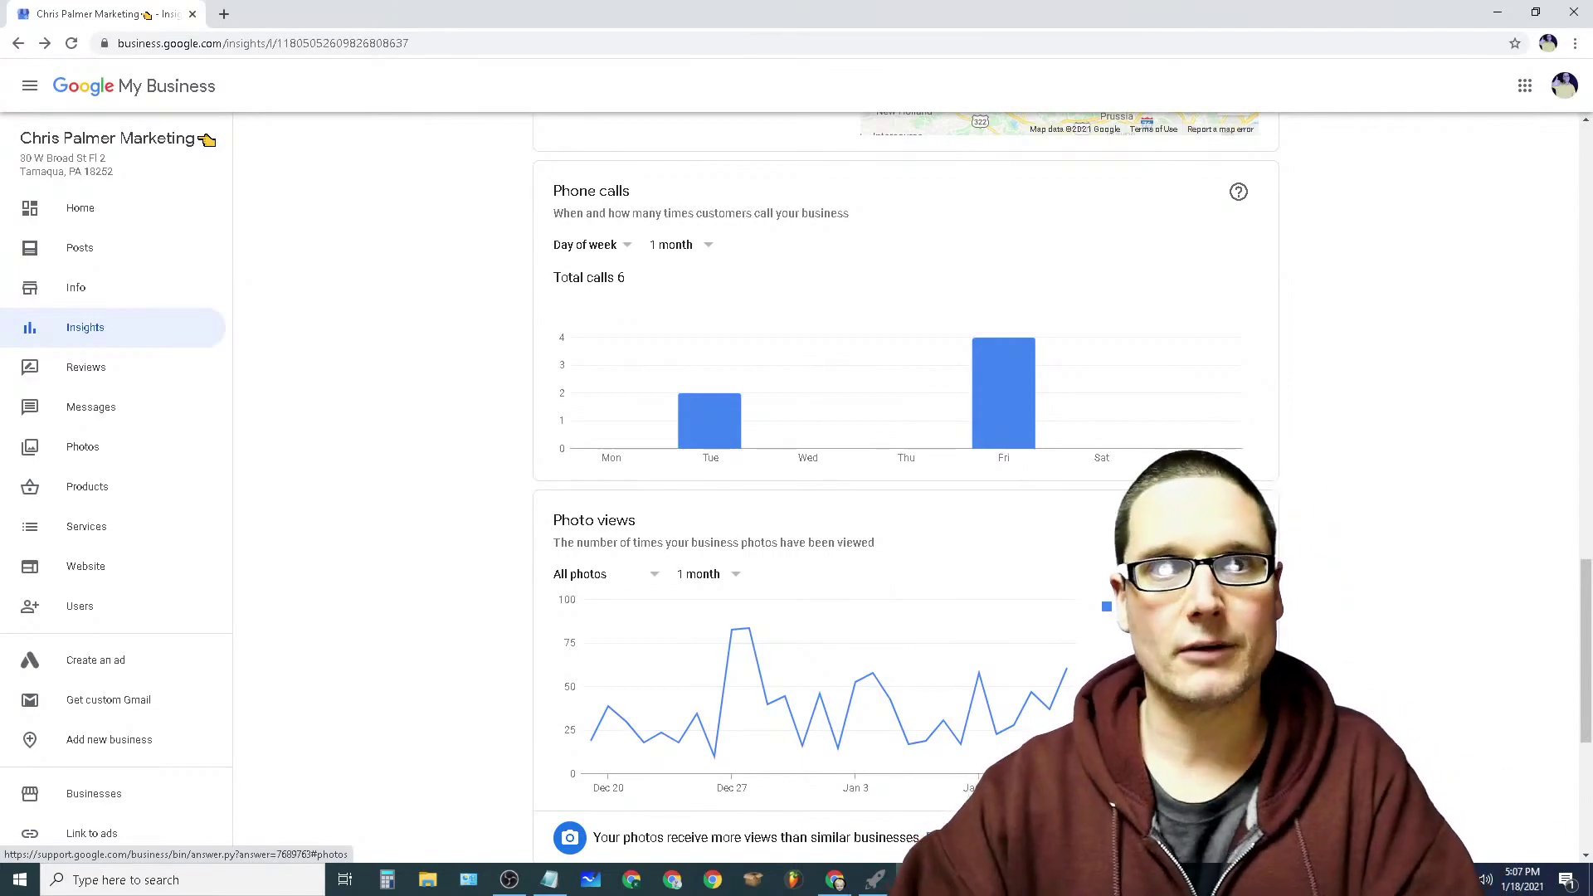
pyautogui.scroll(12, 1568, 644)
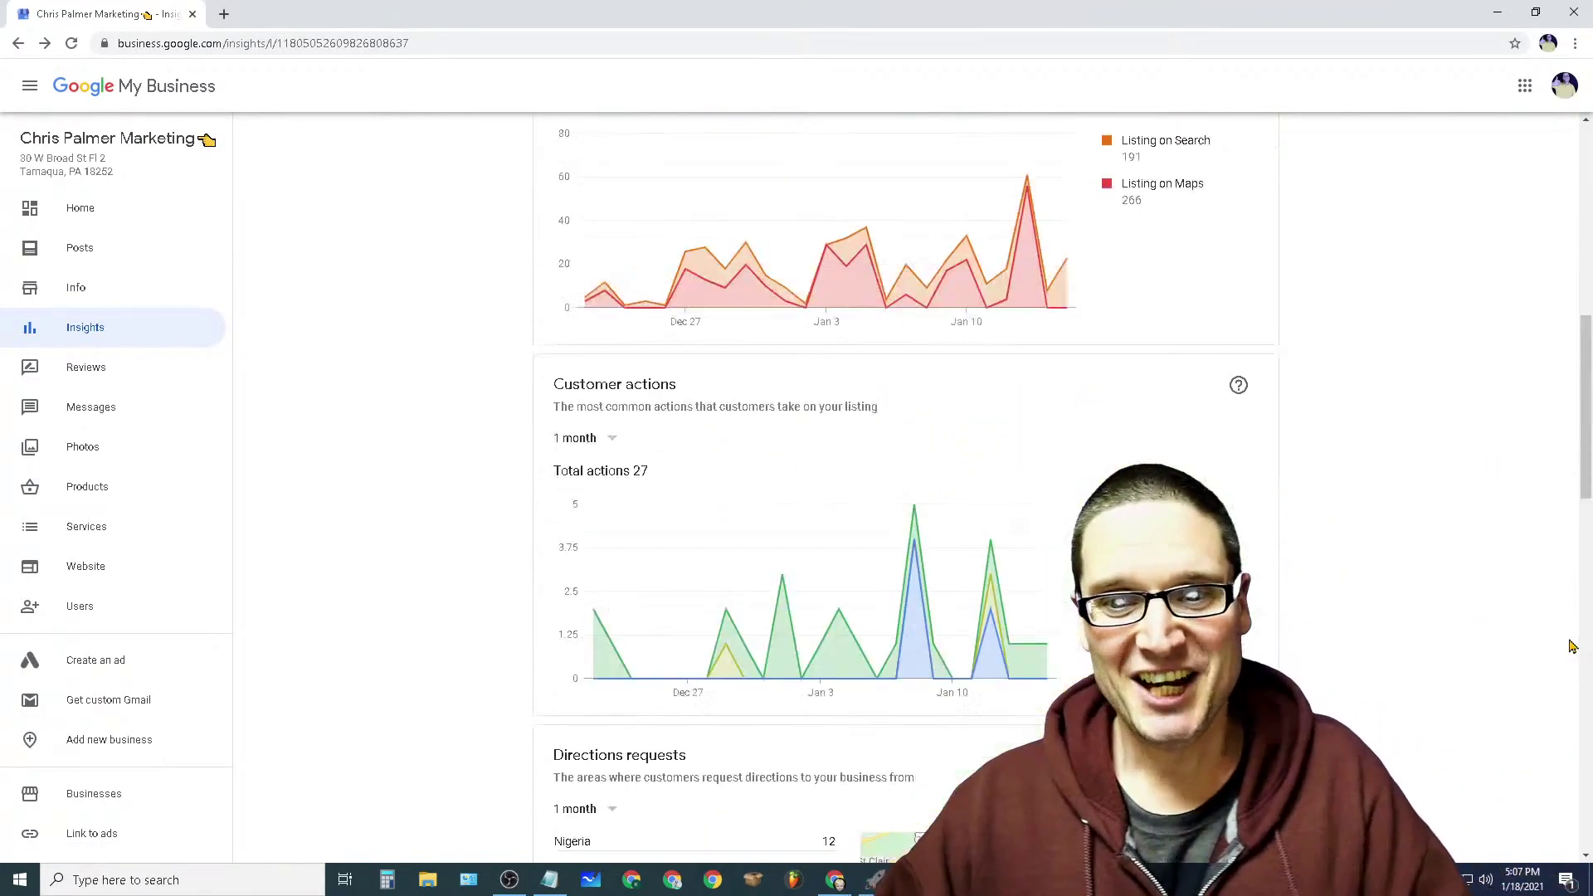
pyautogui.scroll(7, 1570, 646)
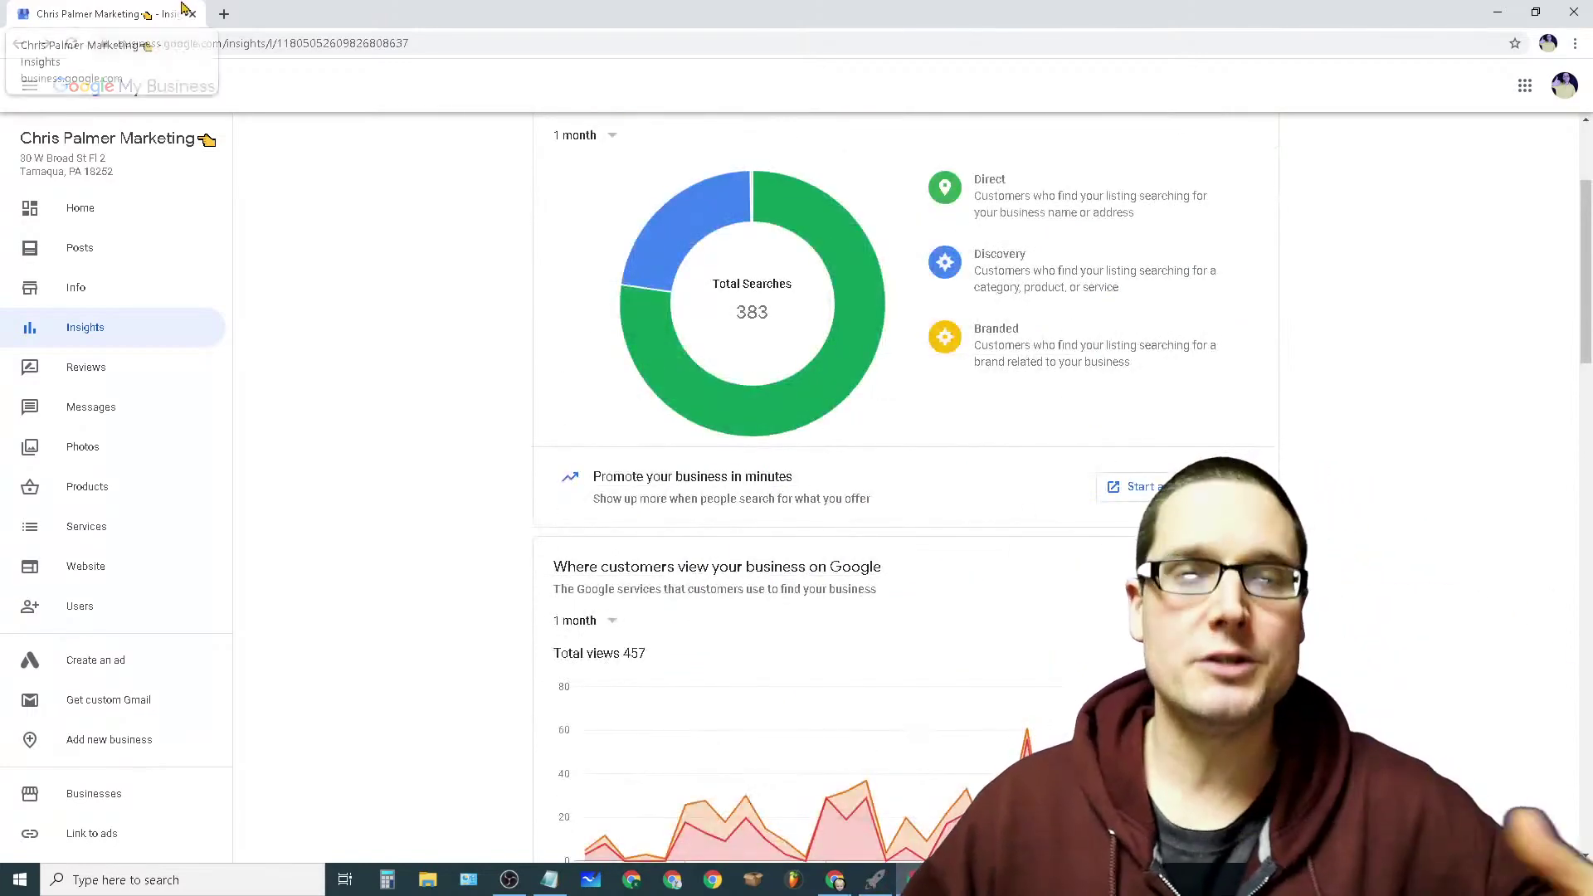
pyautogui.click(224, 14)
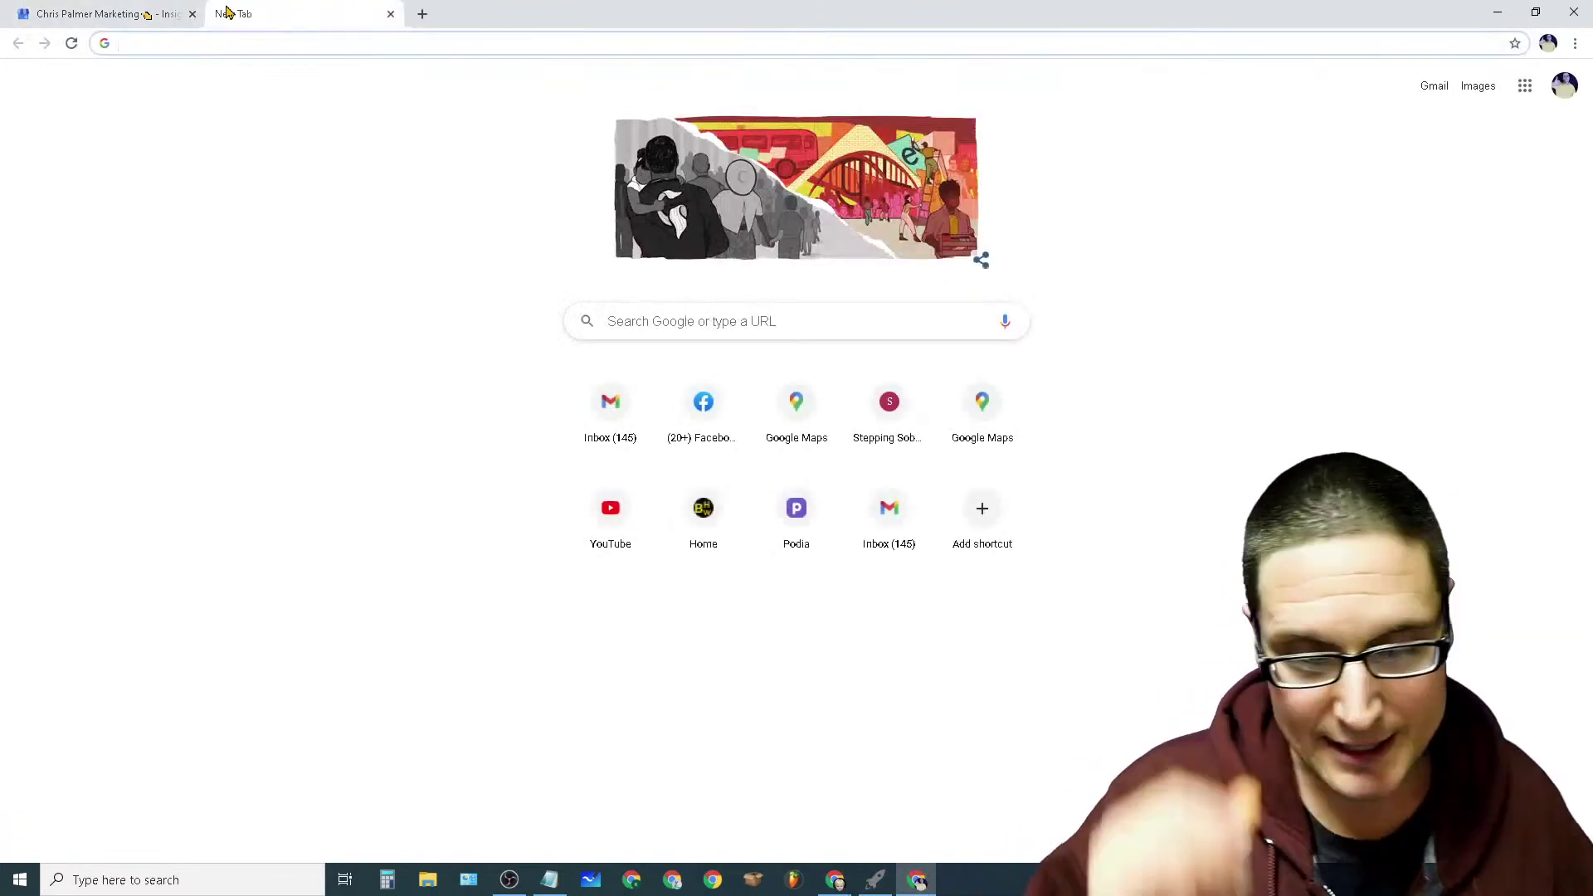
# Step: Switch between the Insights tab and the new tab, then focus its Google search box
pyautogui.click(68, 8)
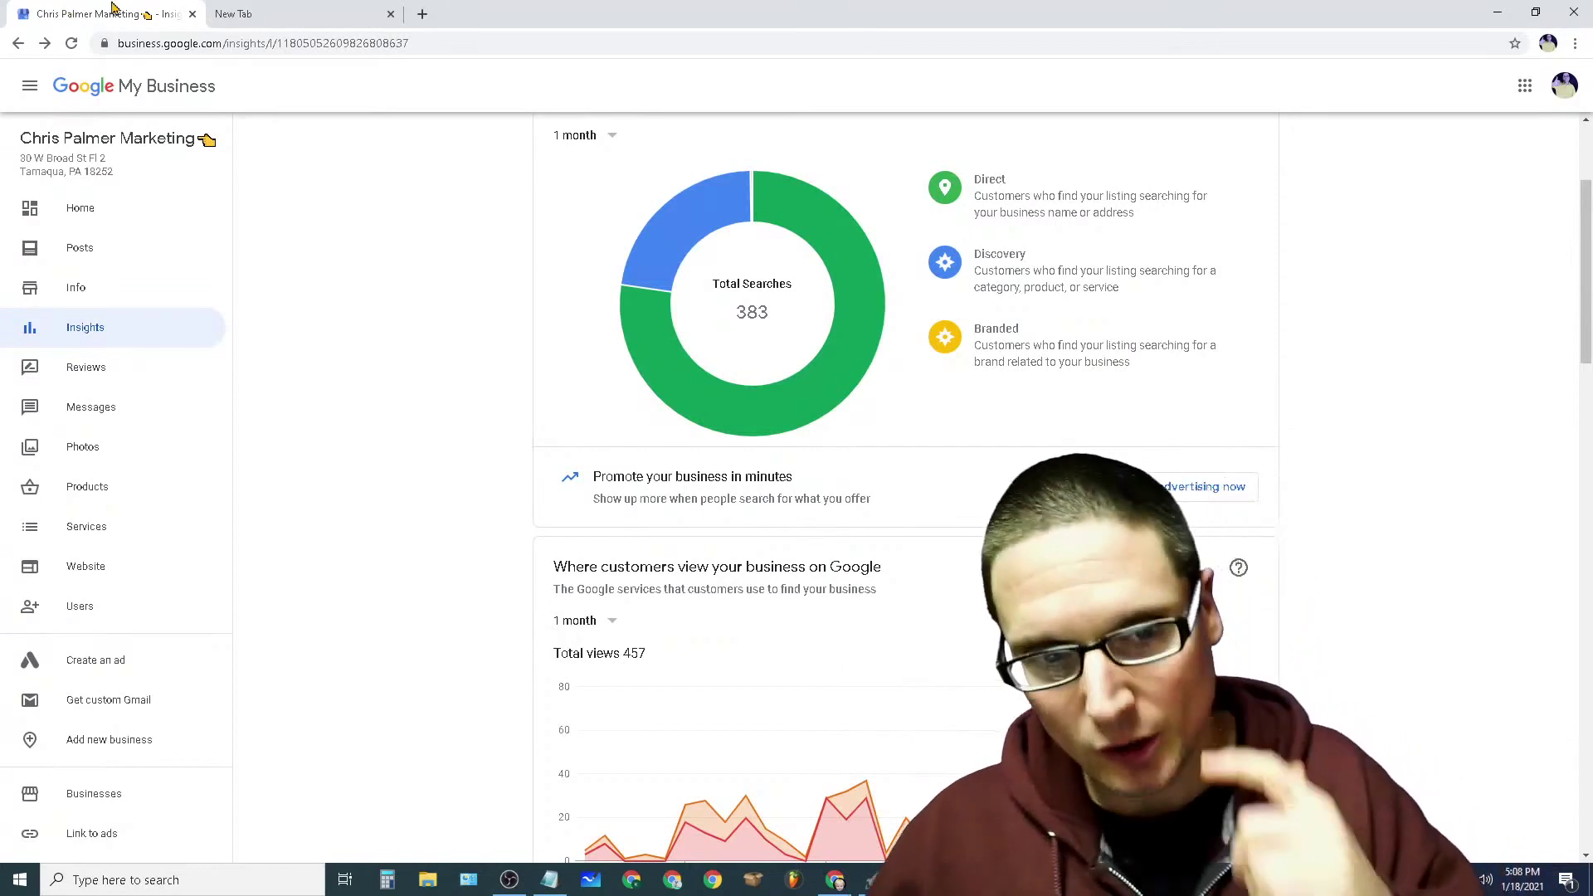
pyautogui.click(268, 10)
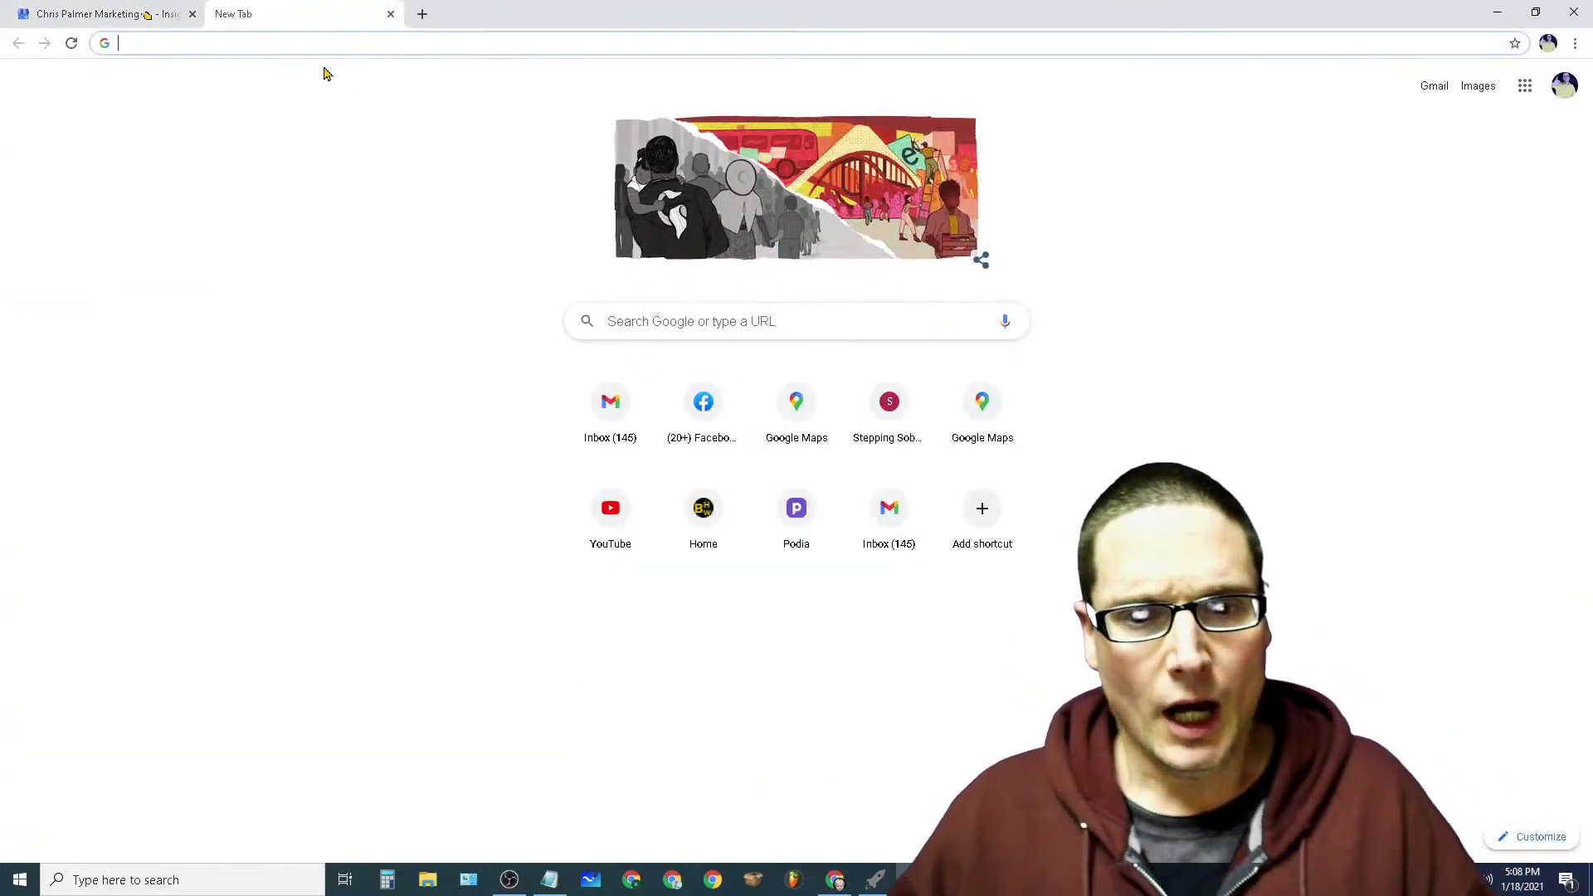
pyautogui.click(51, 12)
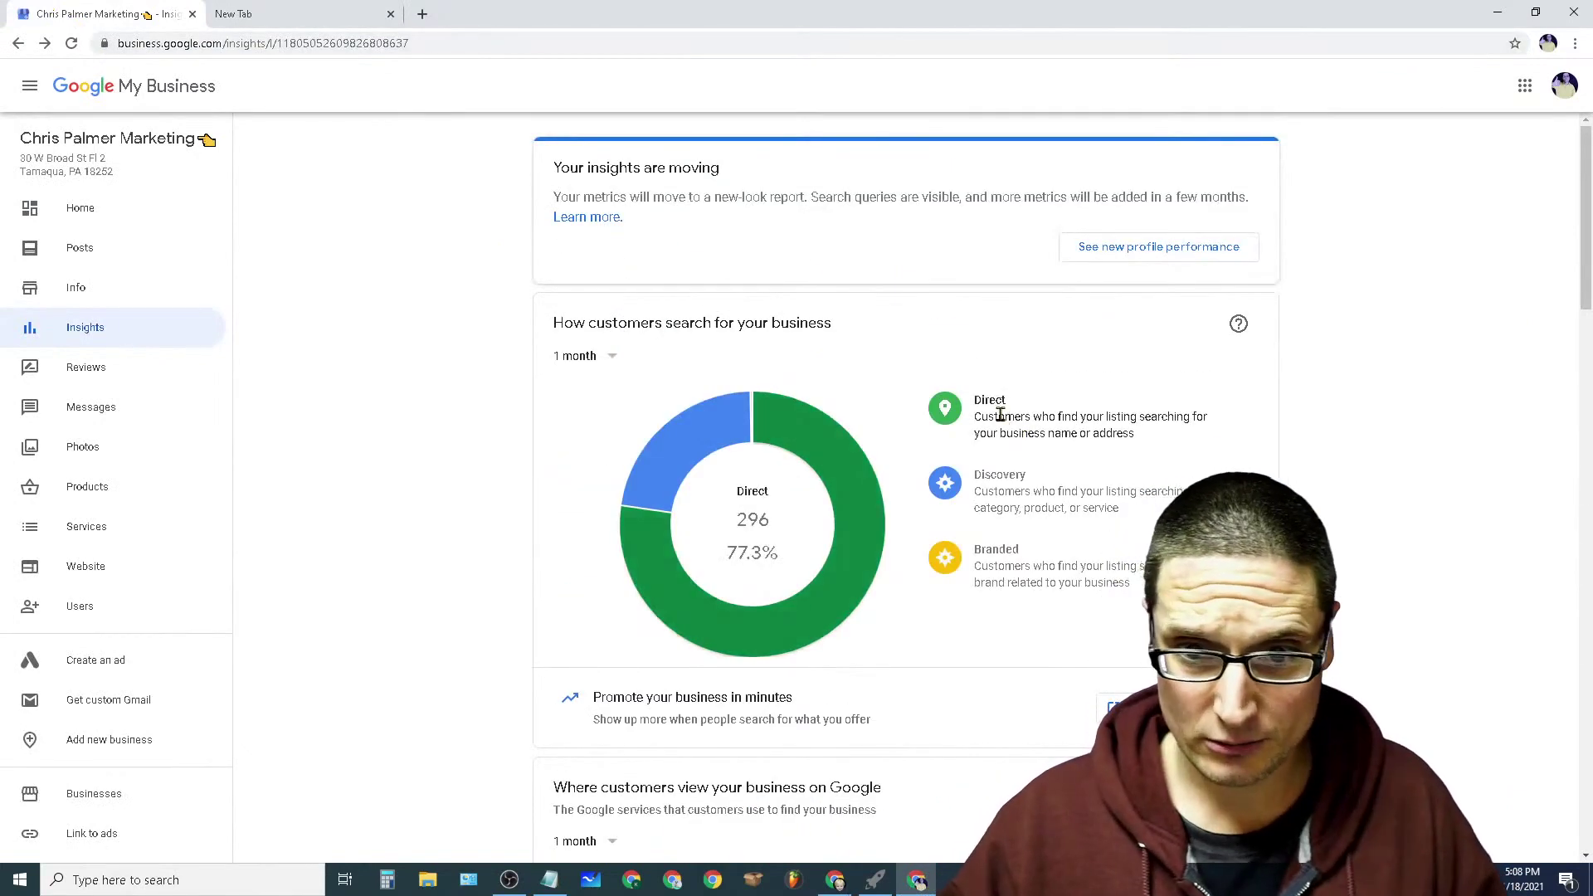
pyautogui.scroll(-4, 1037, 612)
pyautogui.scroll(-4, 1037, 611)
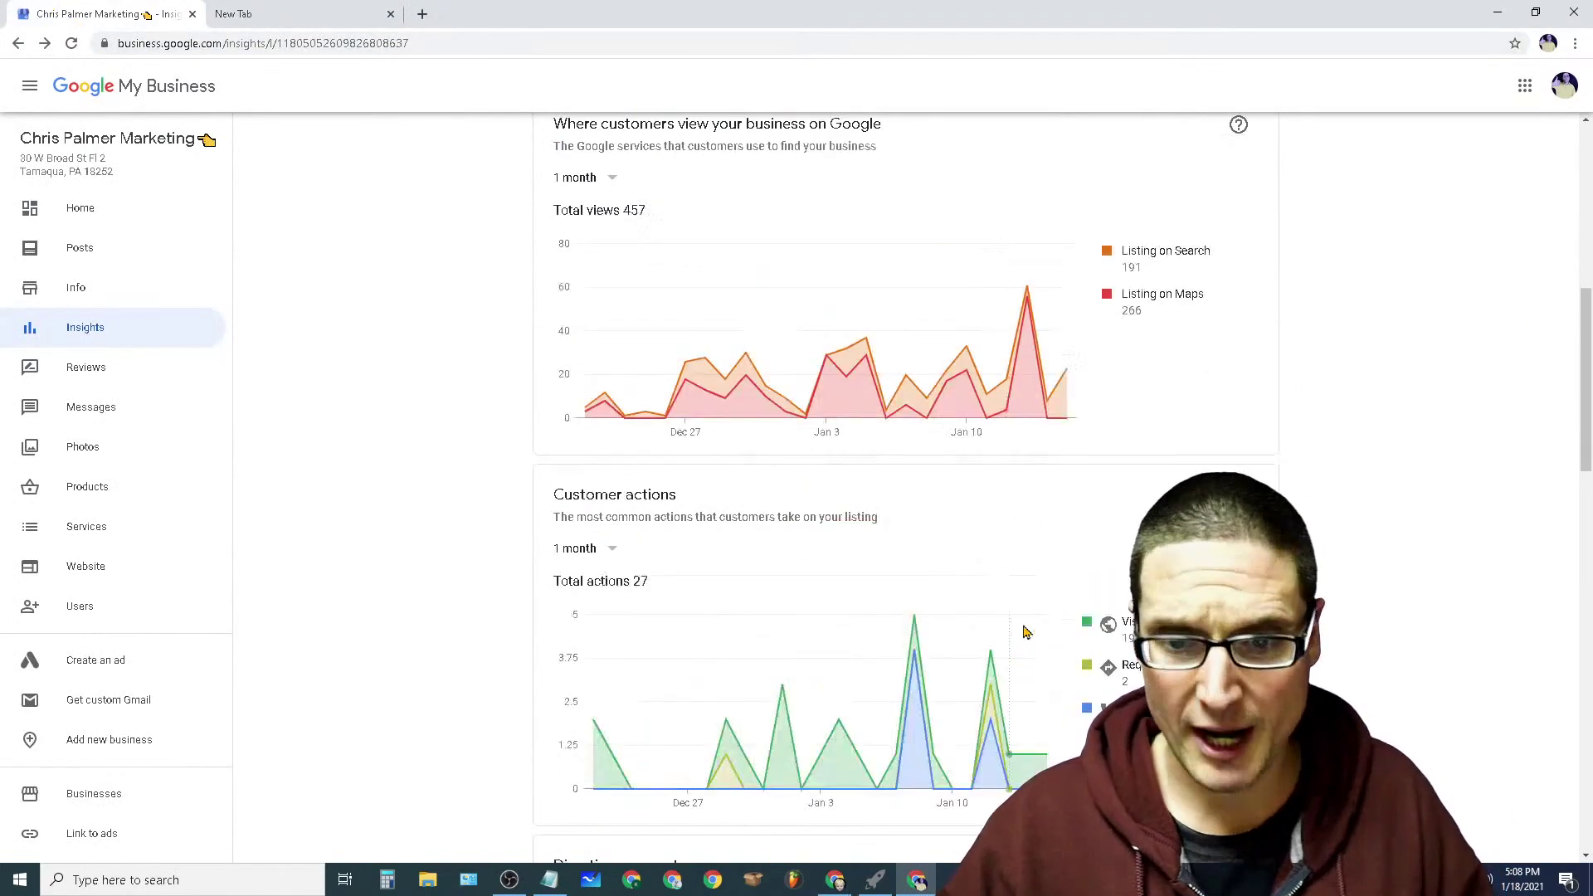
pyautogui.click(1167, 312)
pyautogui.click(233, 14)
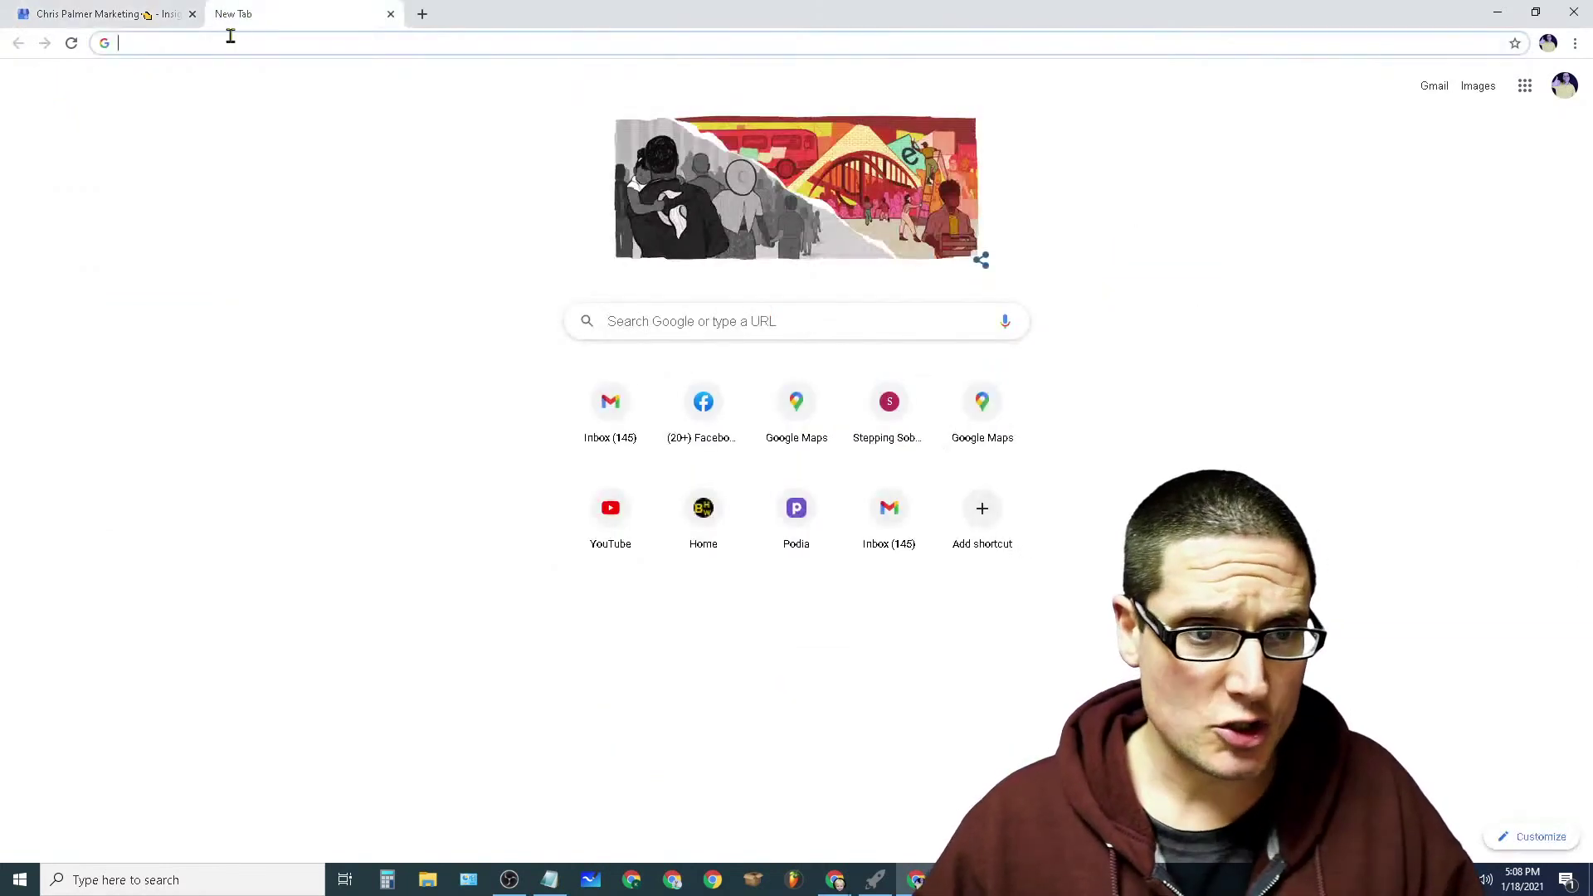
pyautogui.click(749, 316)
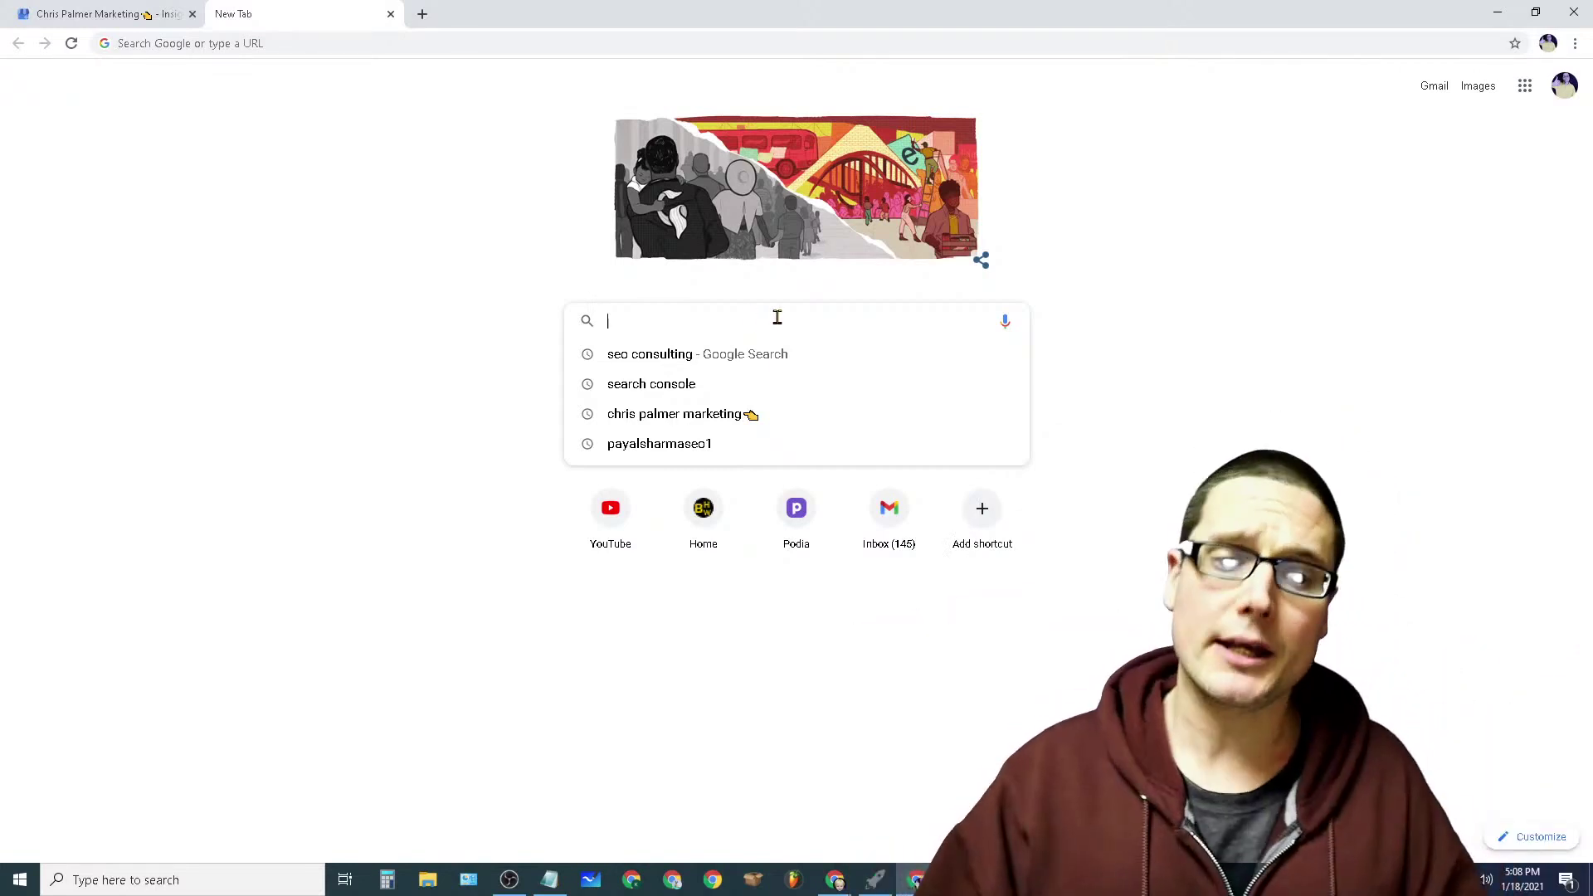
pyautogui.click(549, 880)
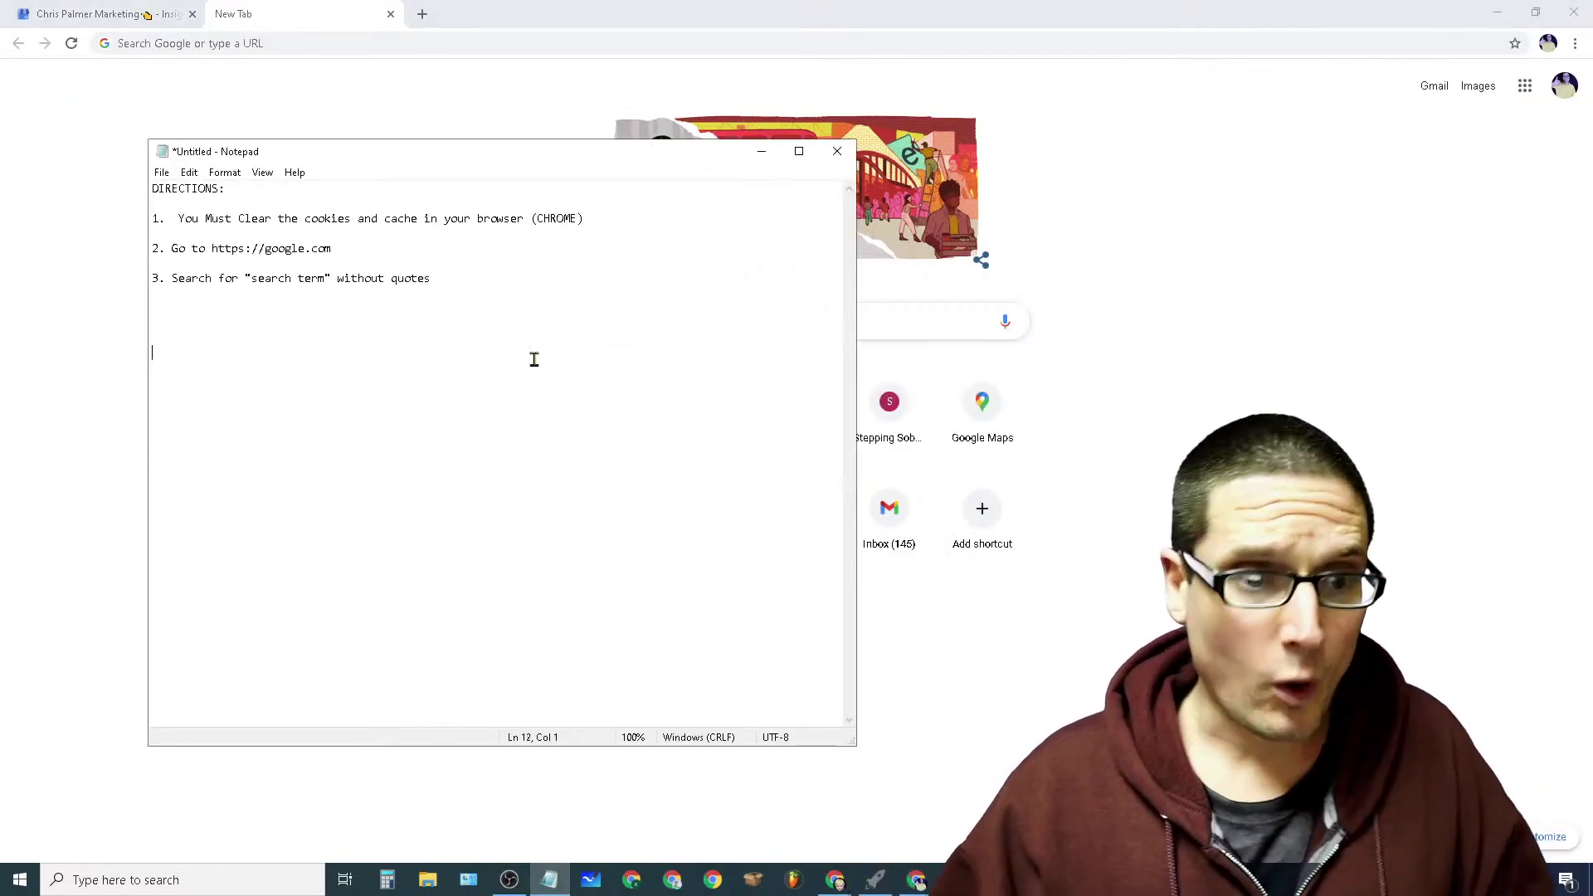
pyautogui.moveTo(465, 157); pyautogui.dragTo(413, 179)
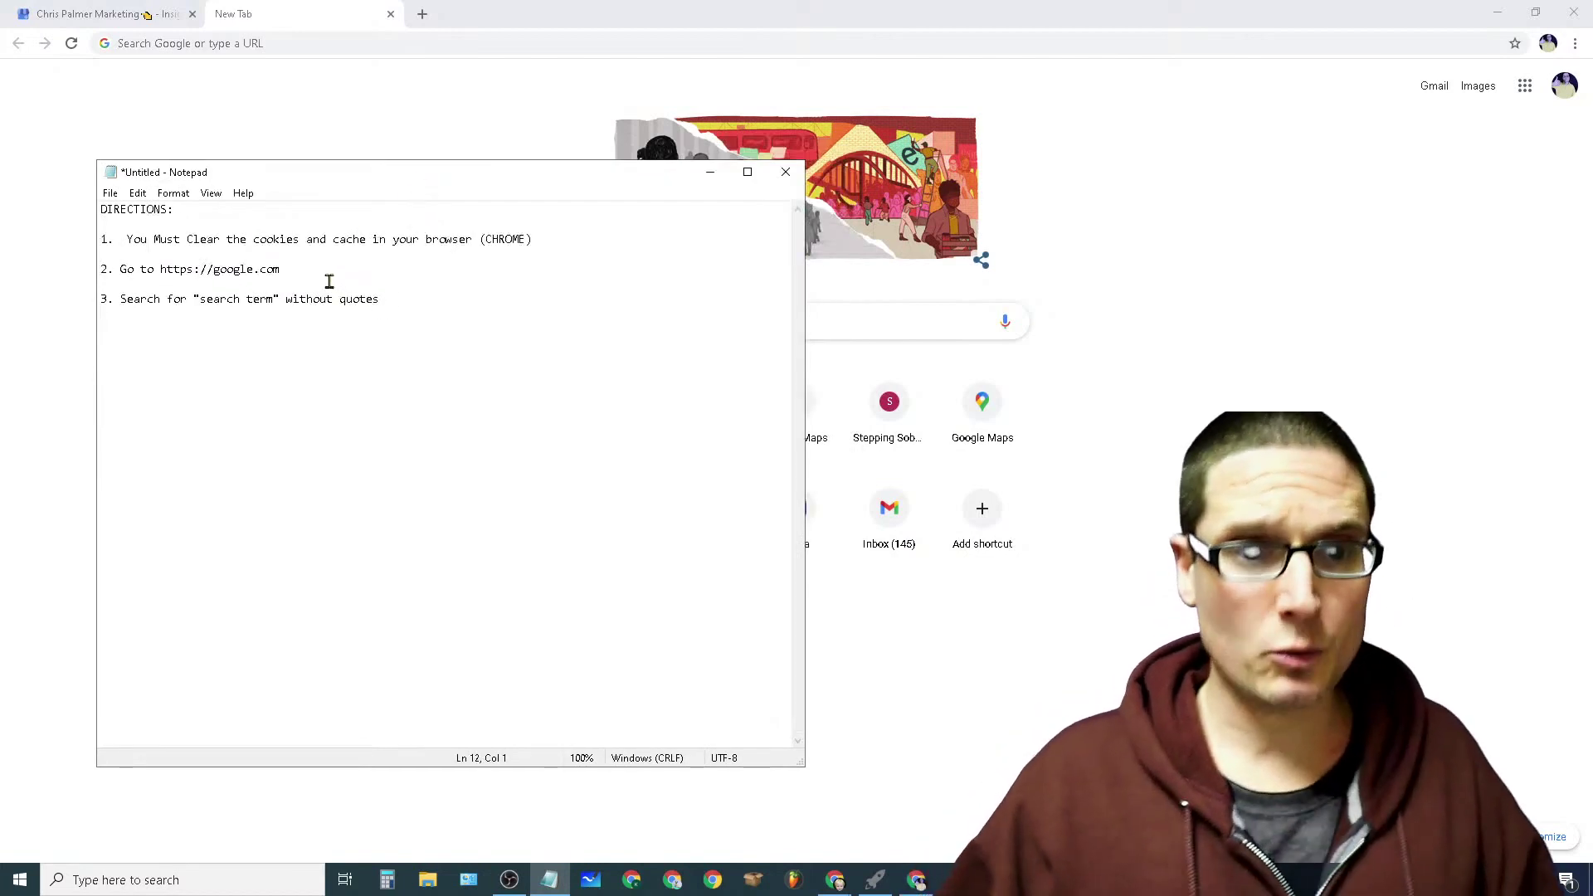
pyautogui.click(322, 279)
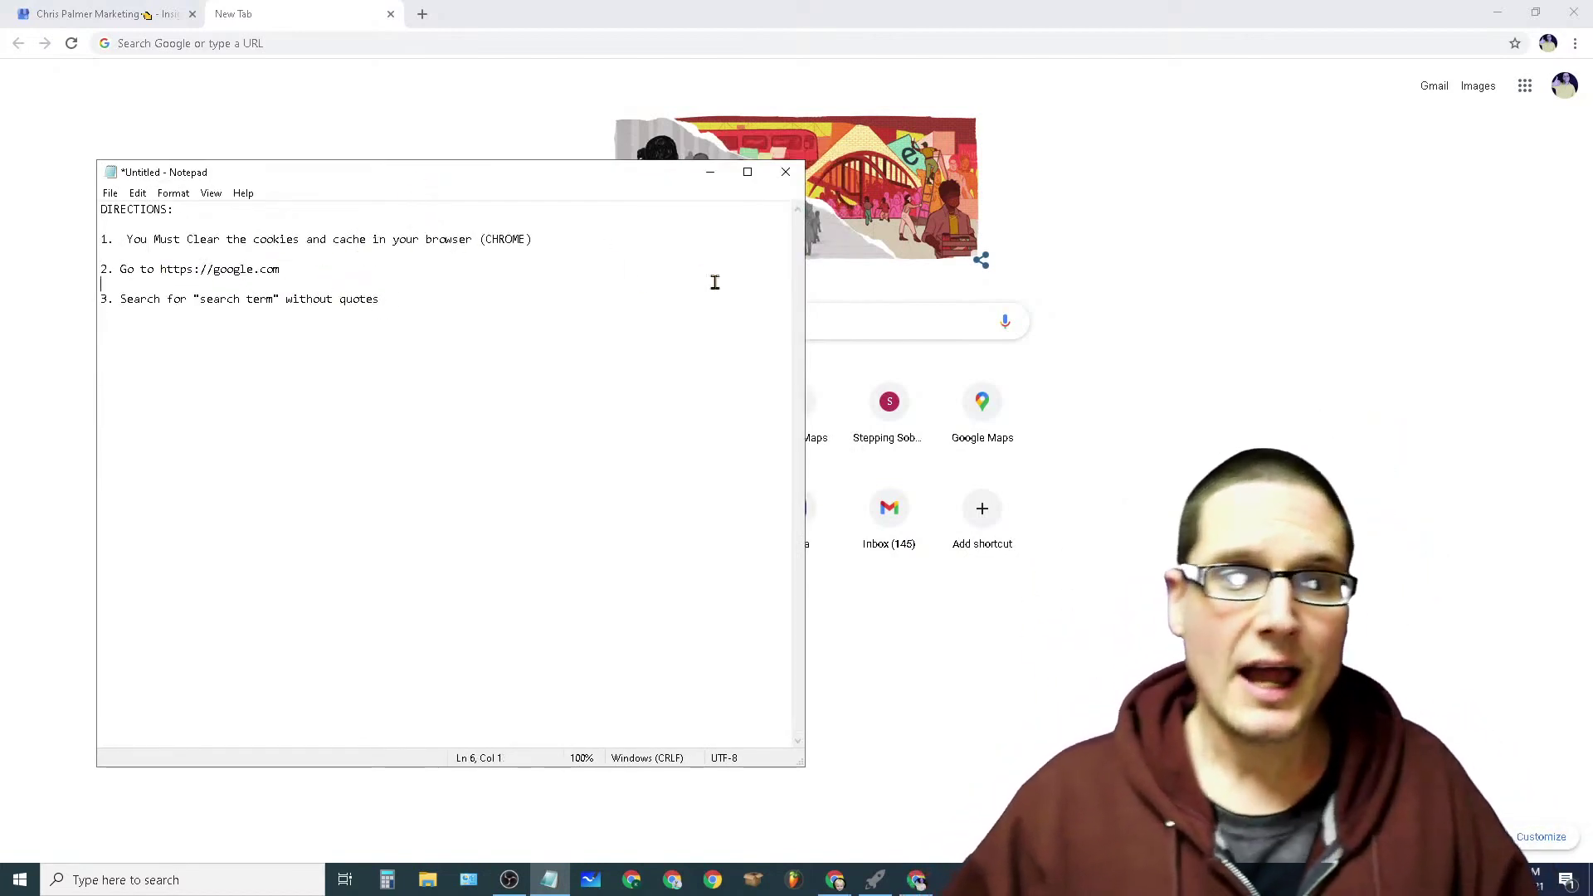
pyautogui.moveTo(587, 243); pyautogui.dragTo(342, 241)
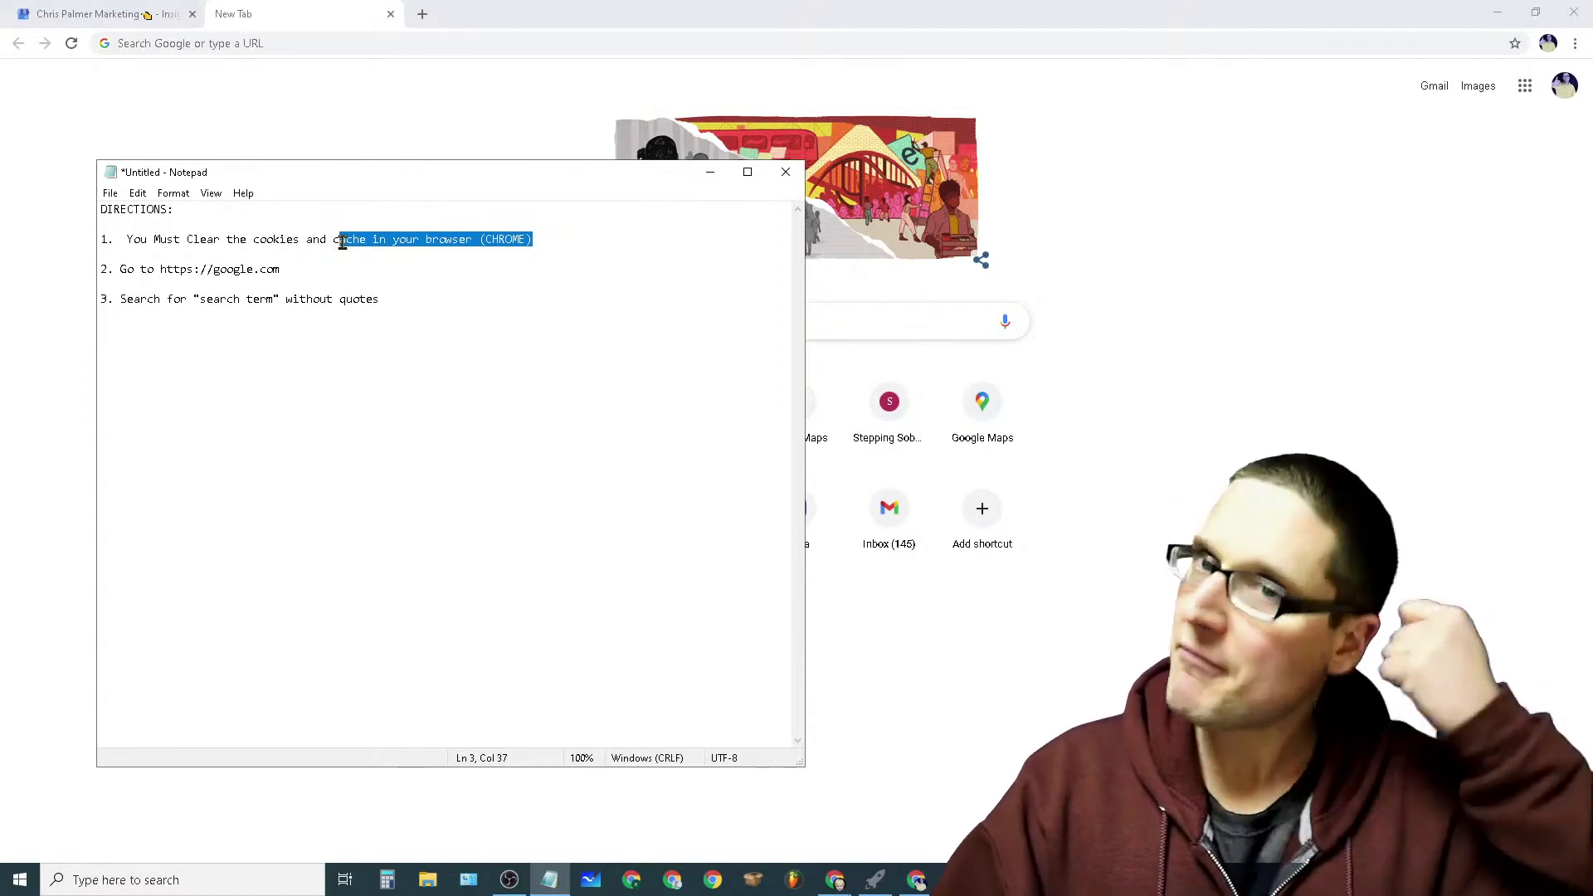
pyautogui.click(286, 276)
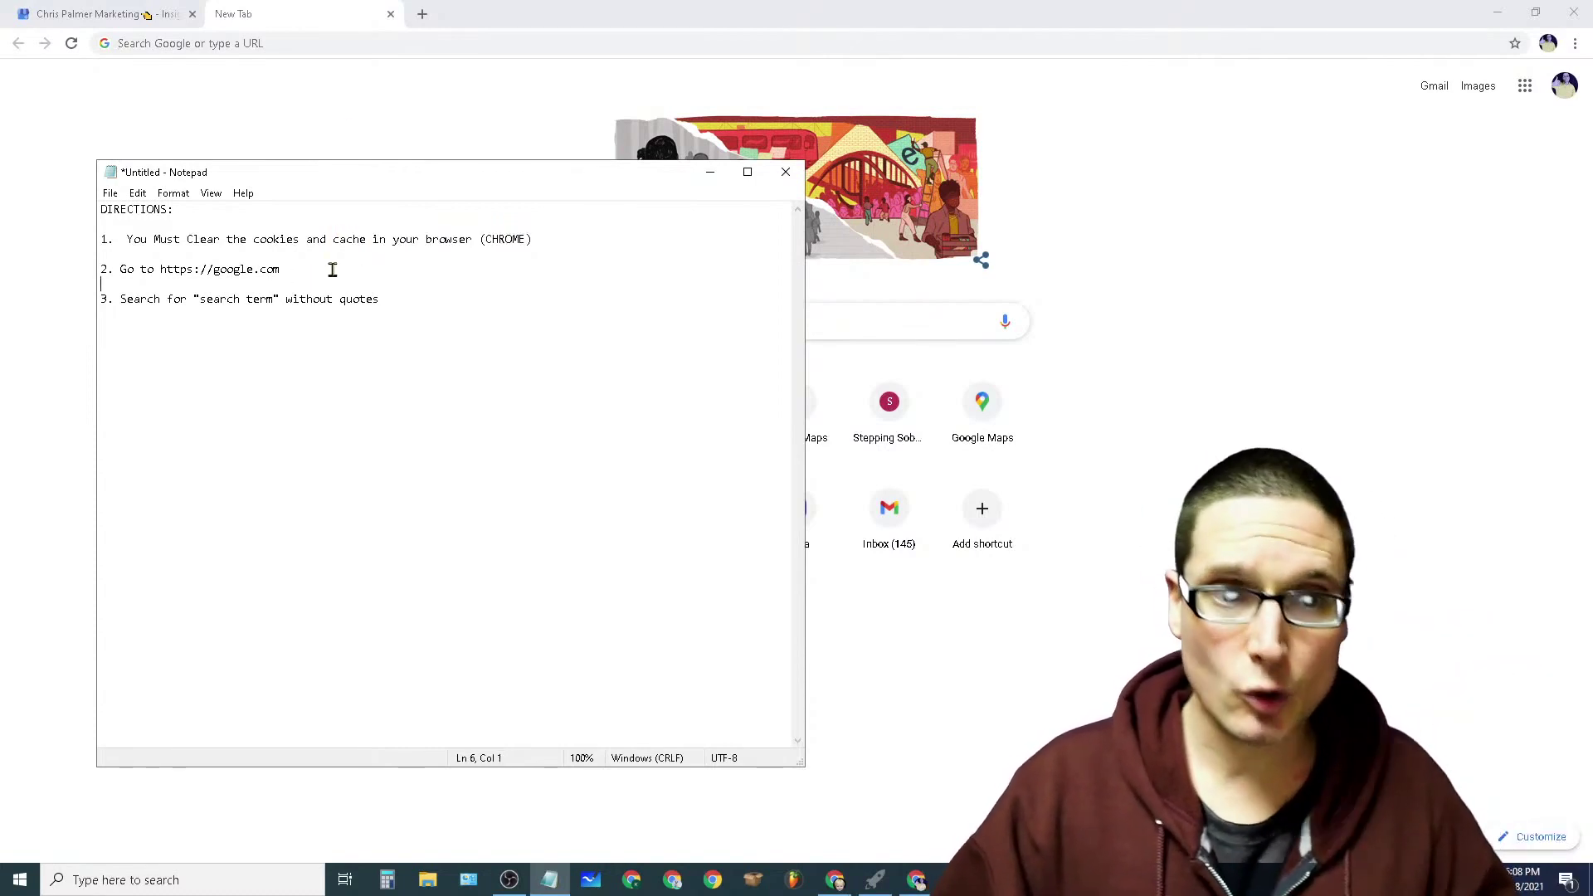
pyautogui.click(302, 10)
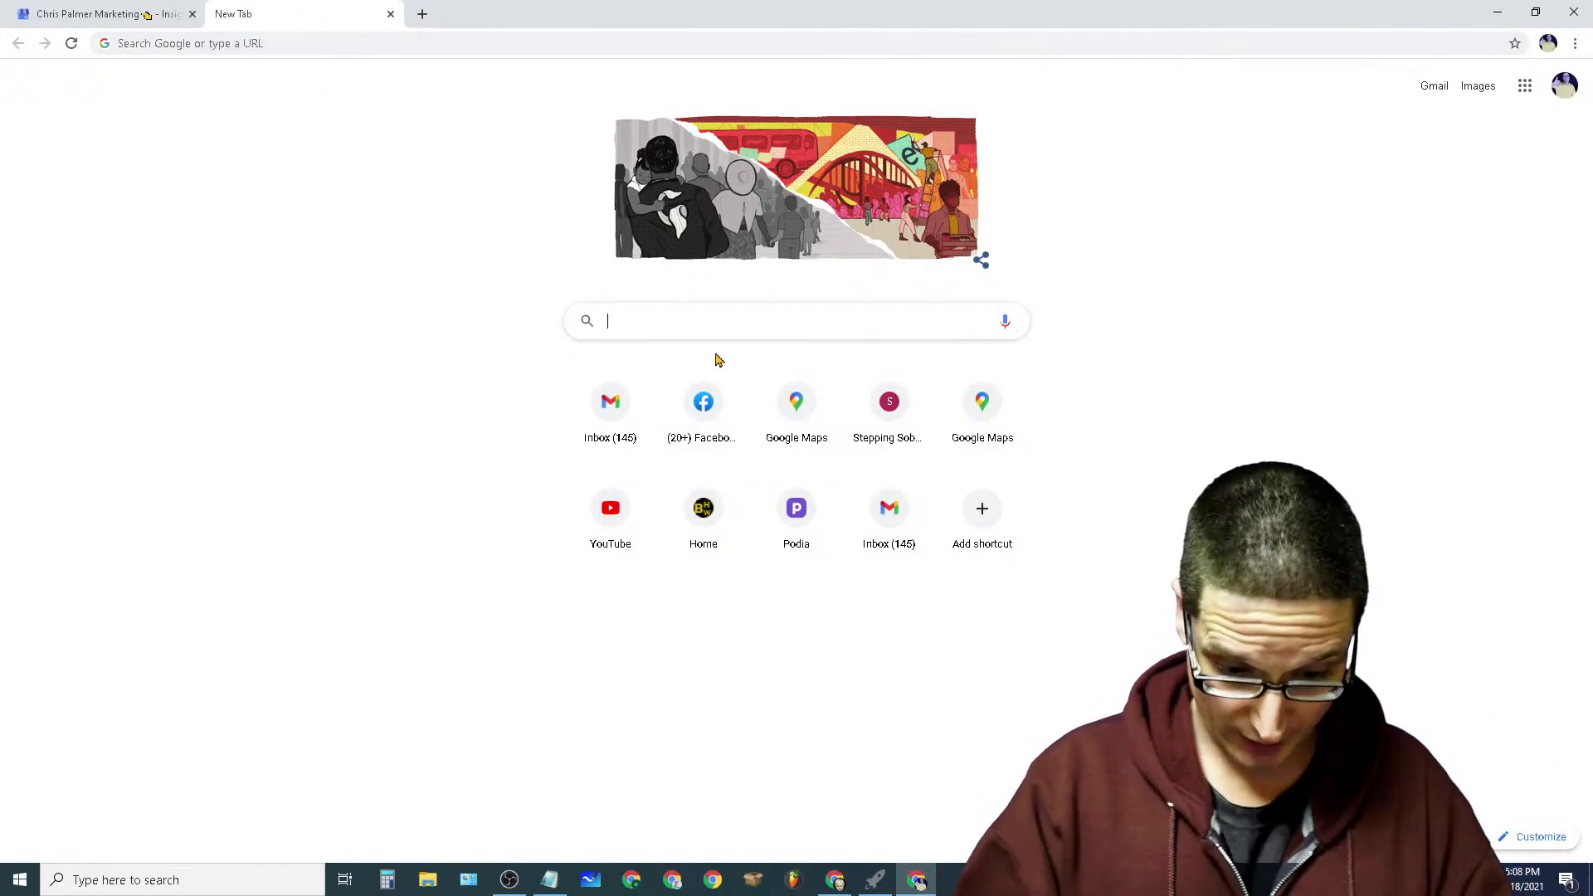
# Step: Search for 'google maps' and open the Maps results
pyautogui.write('google maps')
pyautogui.press('Return')
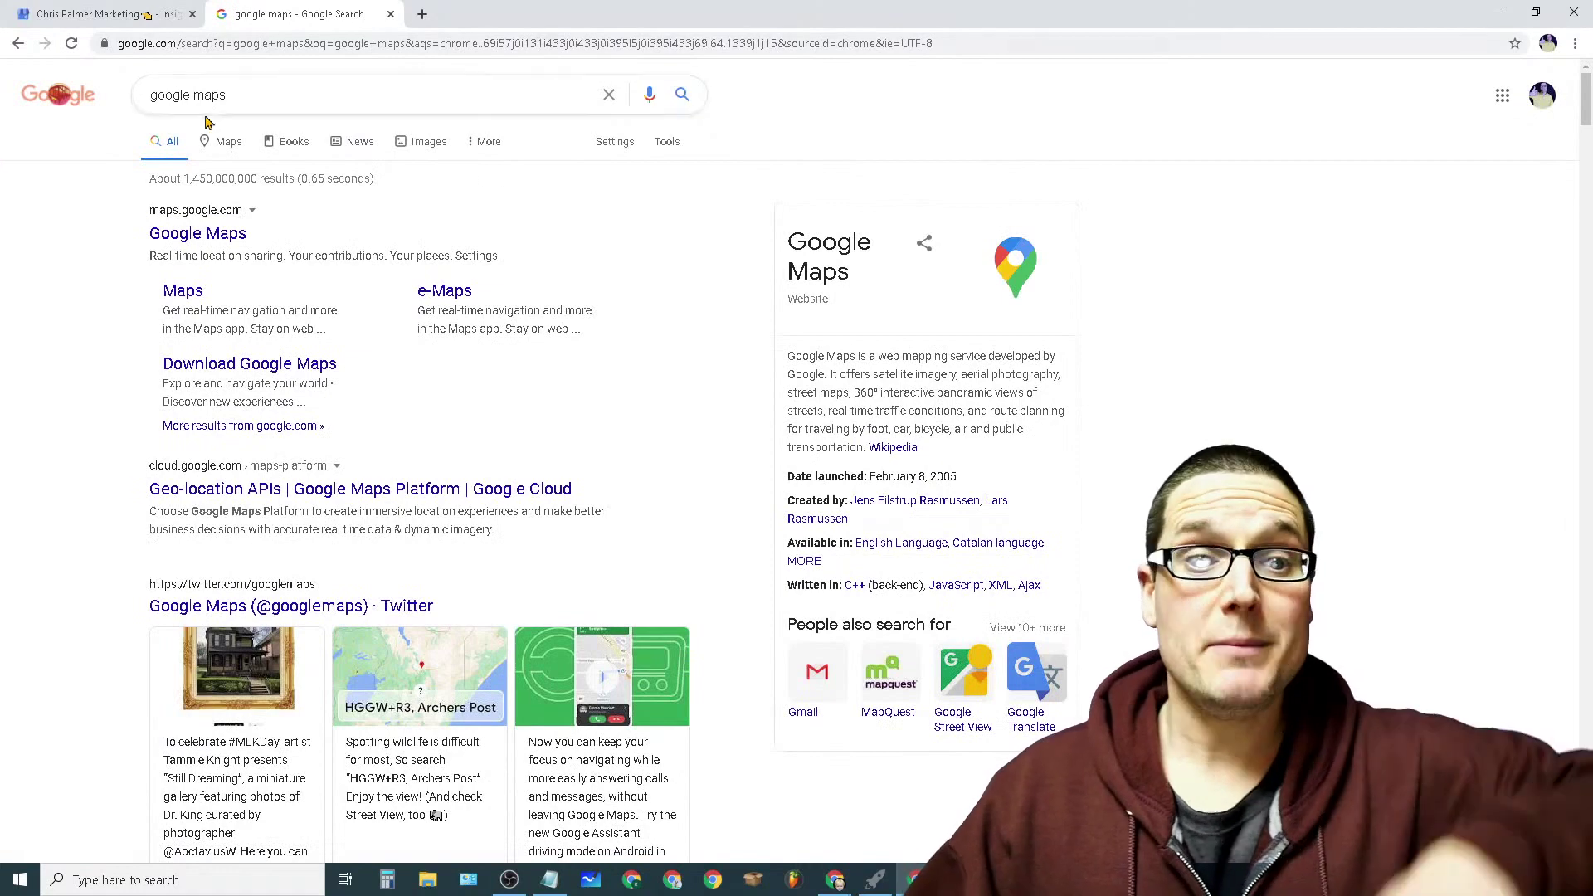
pyautogui.click(223, 141)
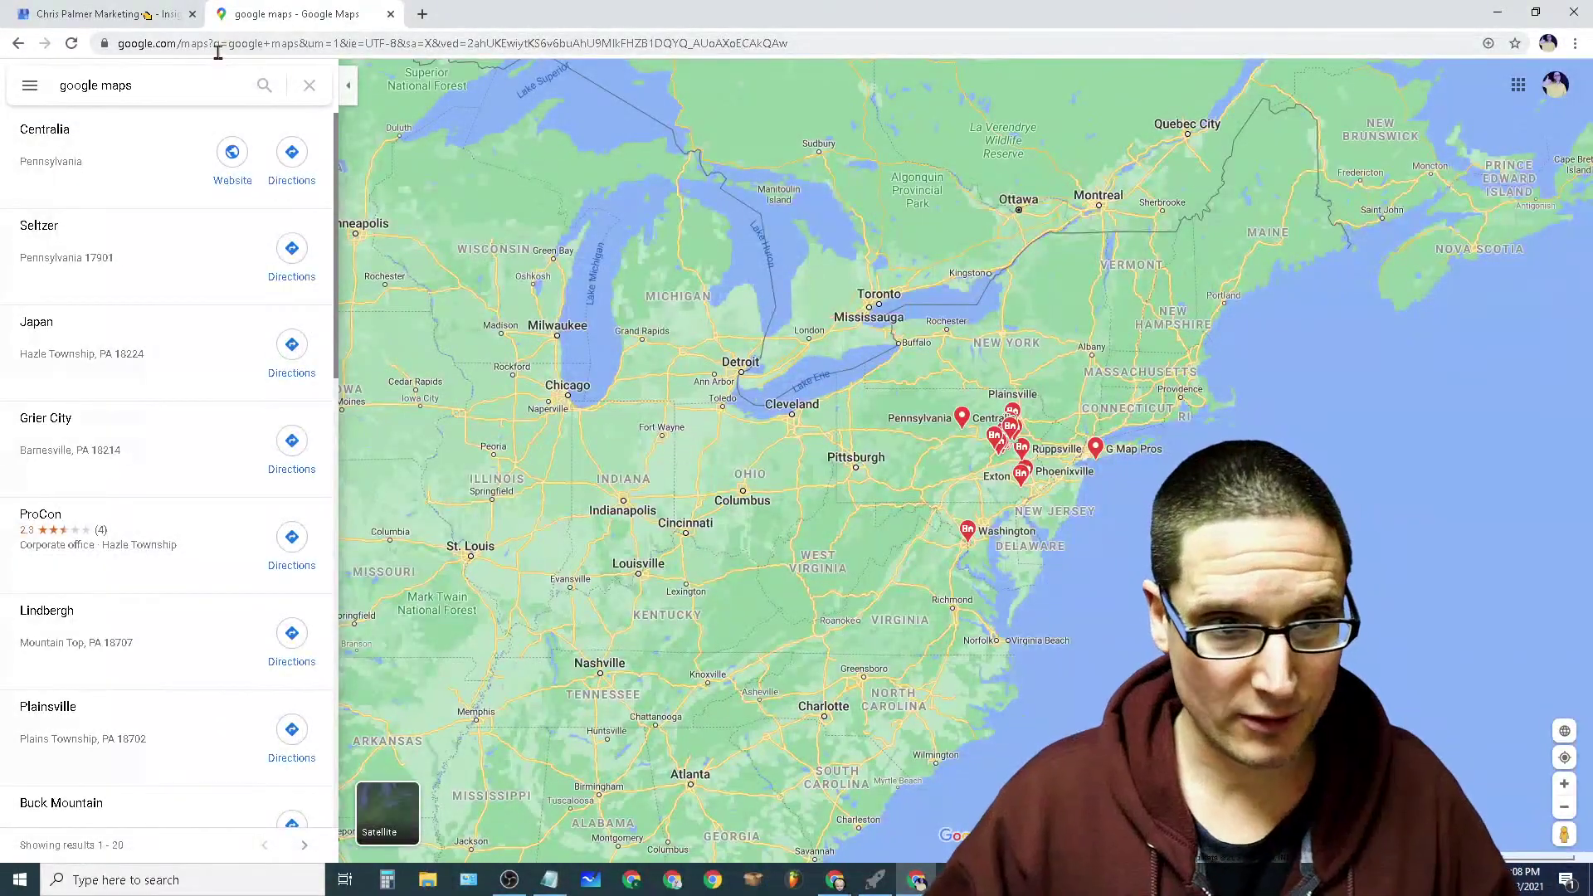
# Step: Clear the web address, reload the seo consulting Maps results, and pan the map
pyautogui.click(217, 51)
pyautogui.press('BackSpace')
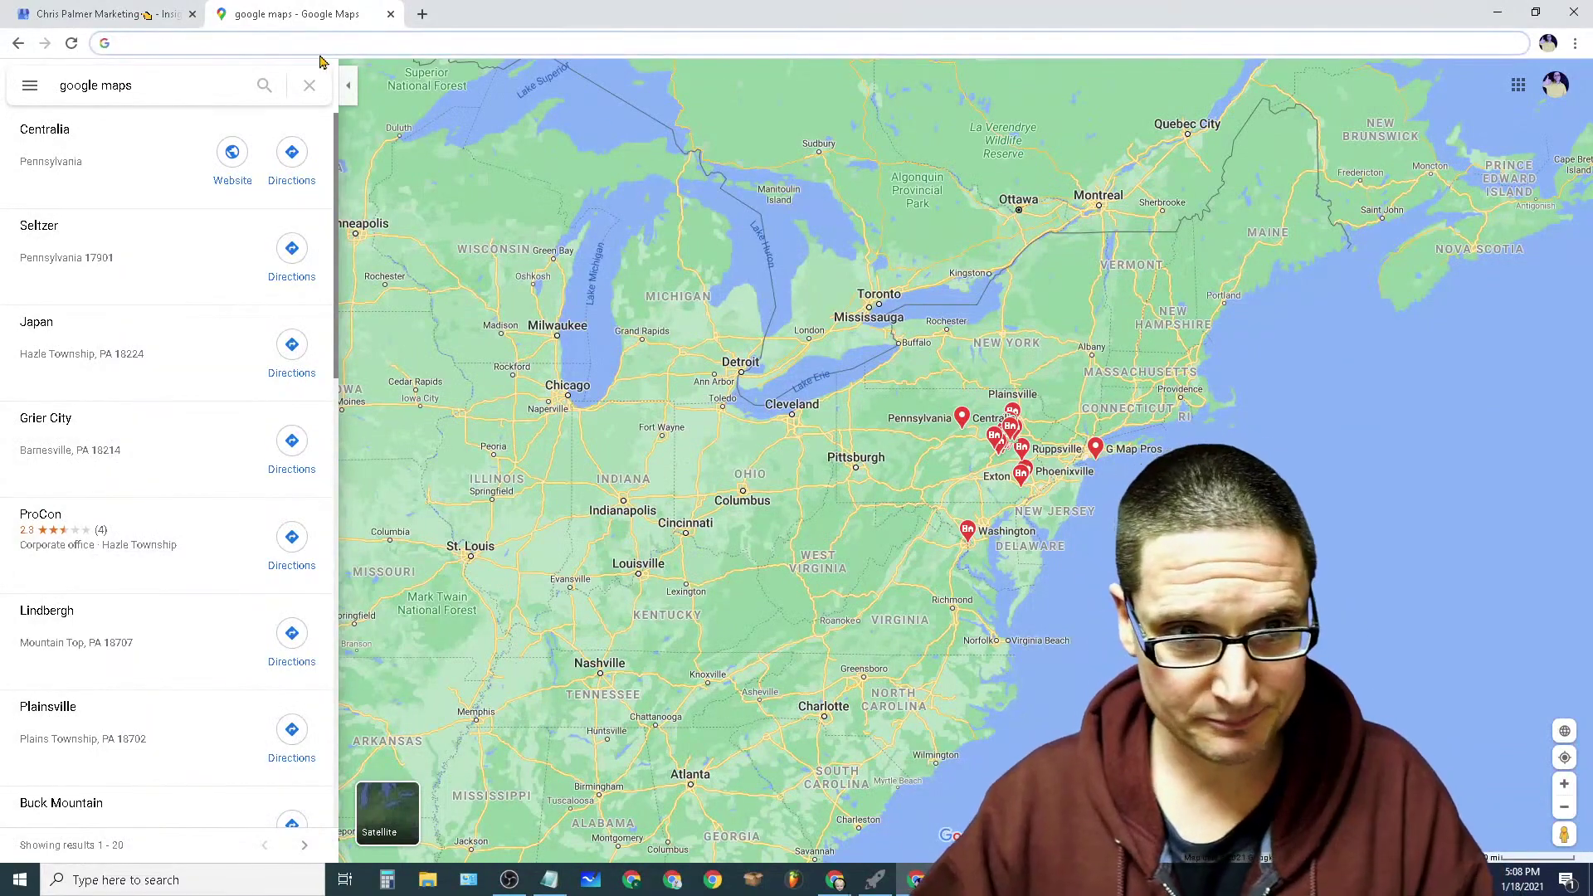
pyautogui.click(71, 44)
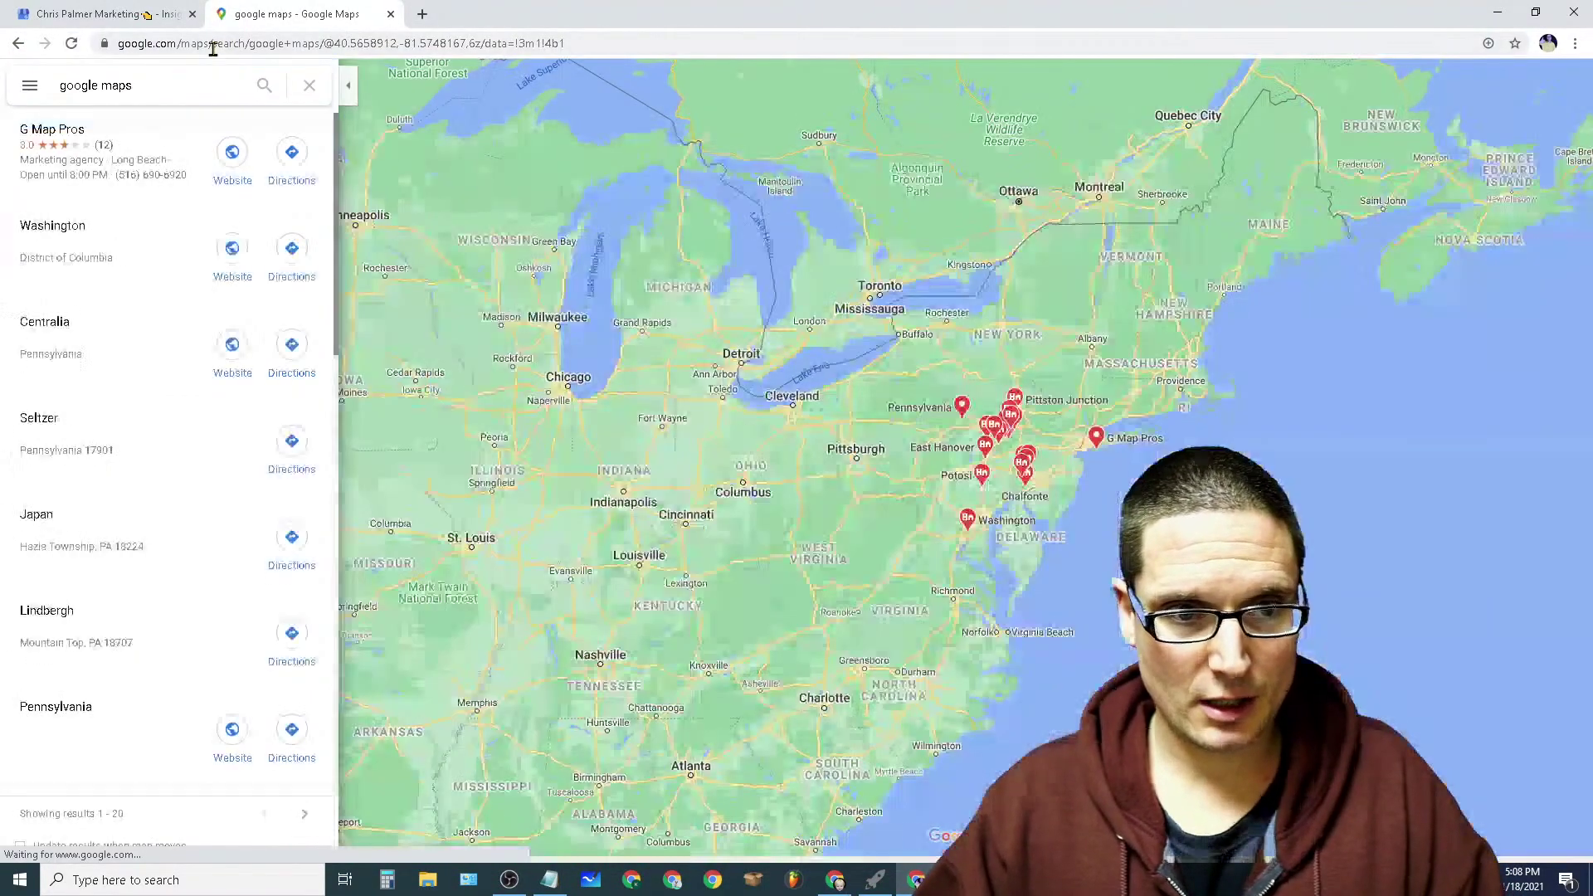
pyautogui.click(213, 46)
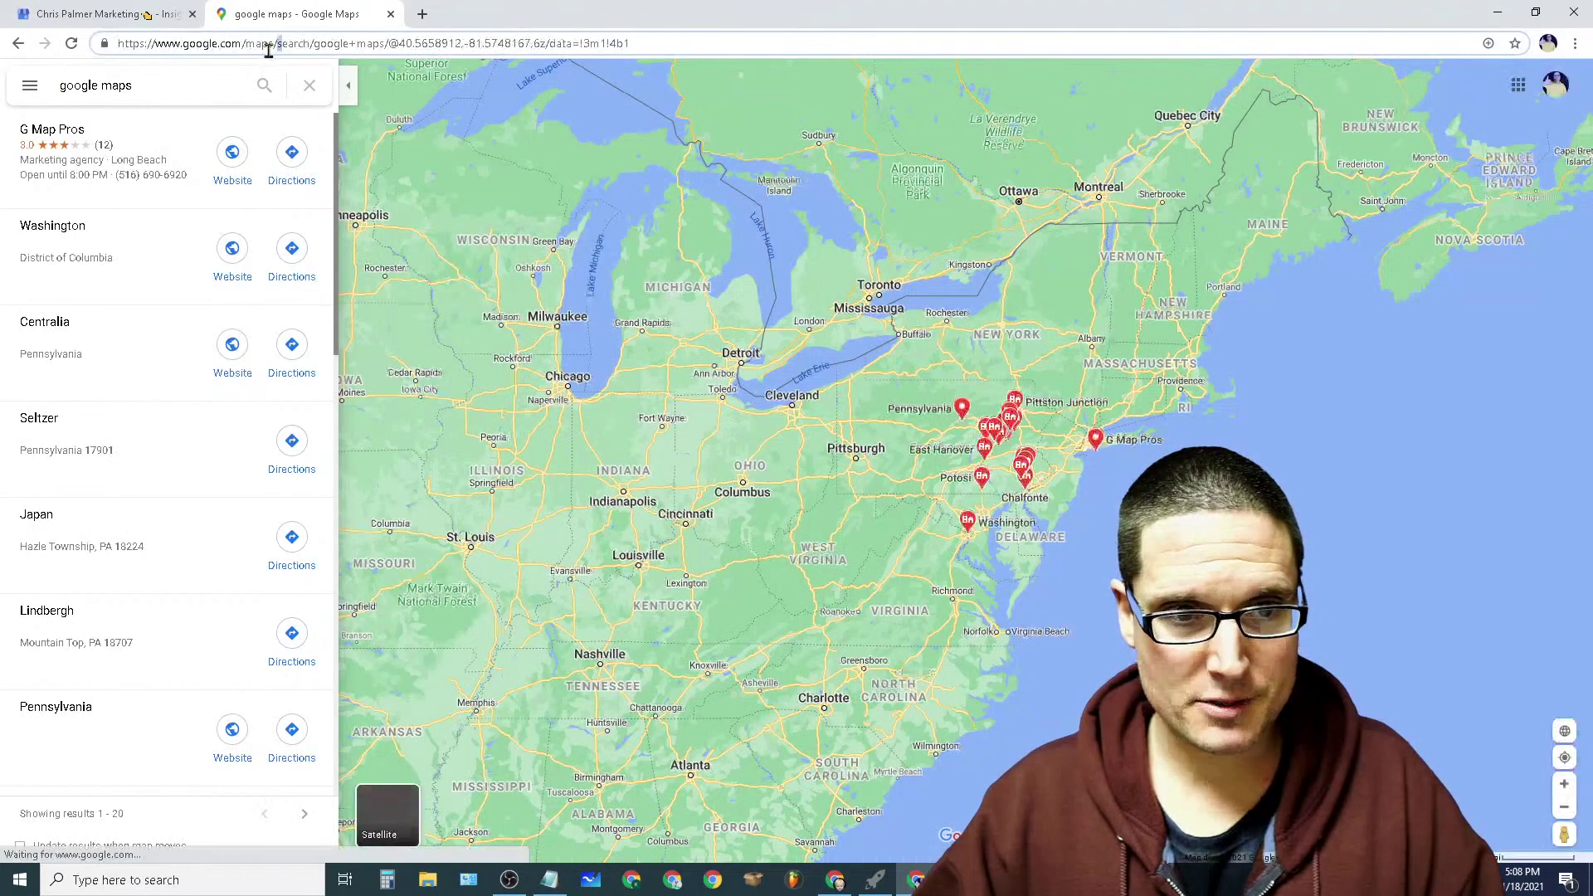
pyautogui.moveTo(381, 45); pyautogui.dragTo(1041, 16)
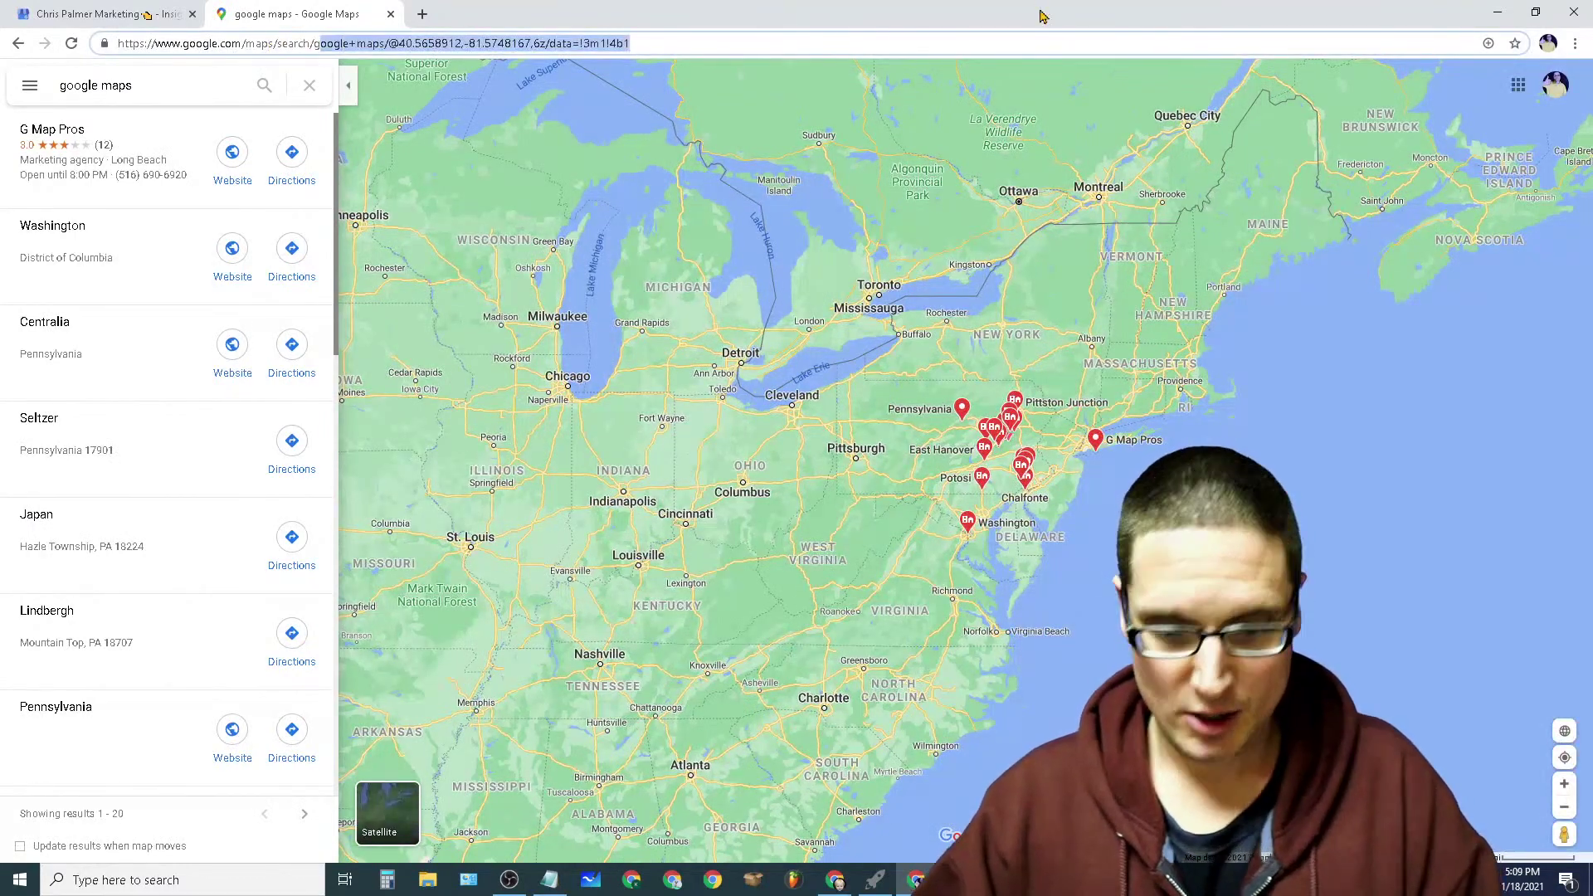
pyautogui.hotkey('ctrl', 'a')
pyautogui.press('BackSpace')
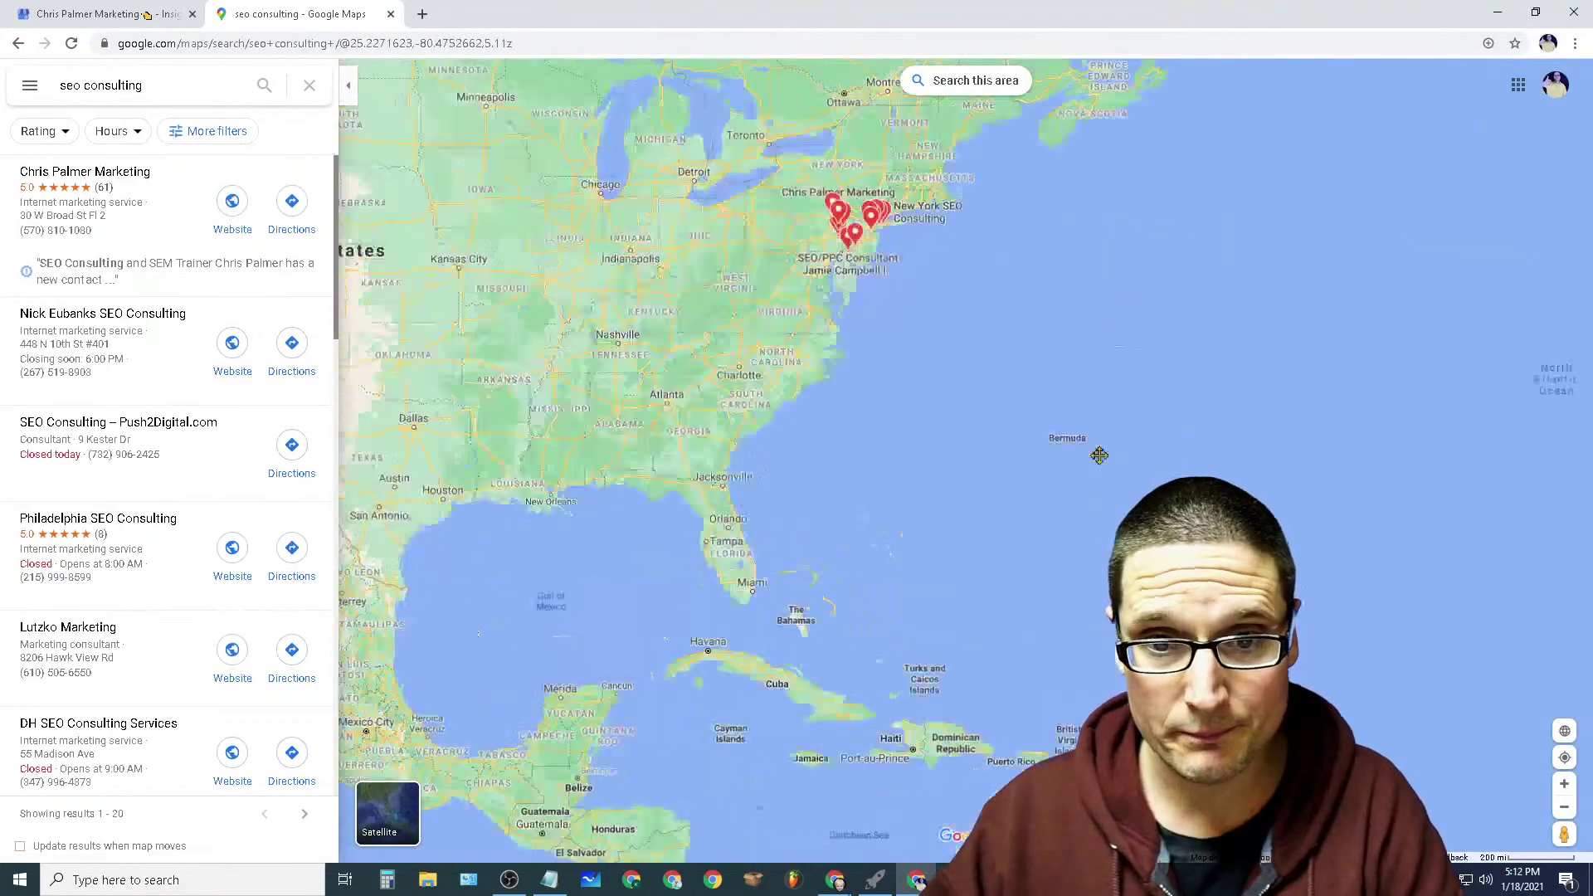
pyautogui.moveTo(1171, 426); pyautogui.dragTo(898, 586)
# Step: Zoom and center the map on the Allentown–Reading area of eastern Pennsylvania
pyautogui.click(171, 85)
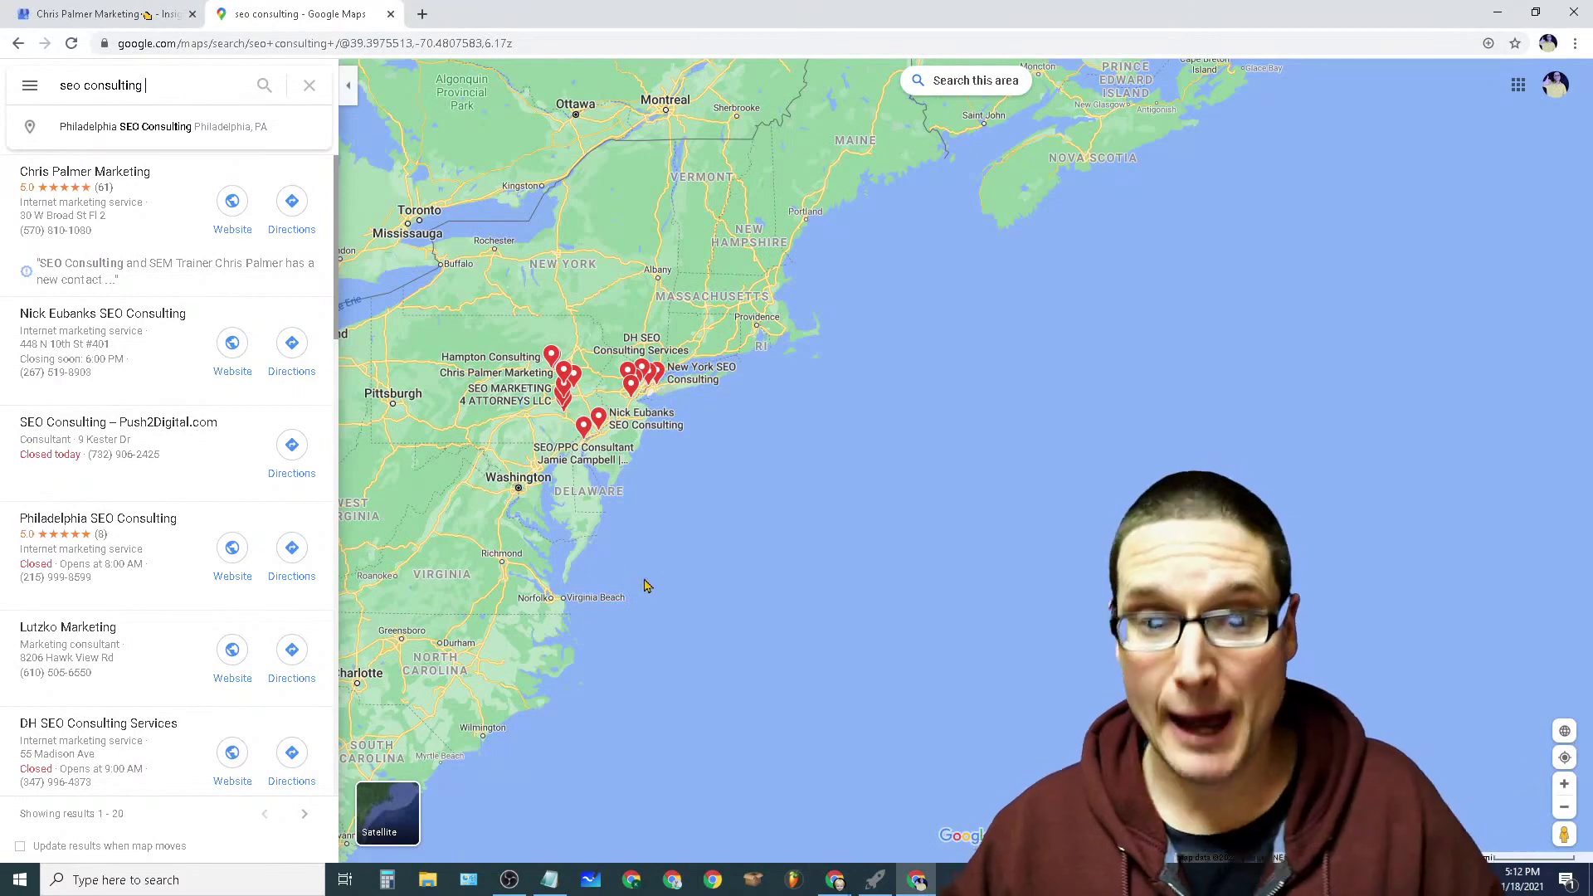
pyautogui.scroll(1, 646, 586)
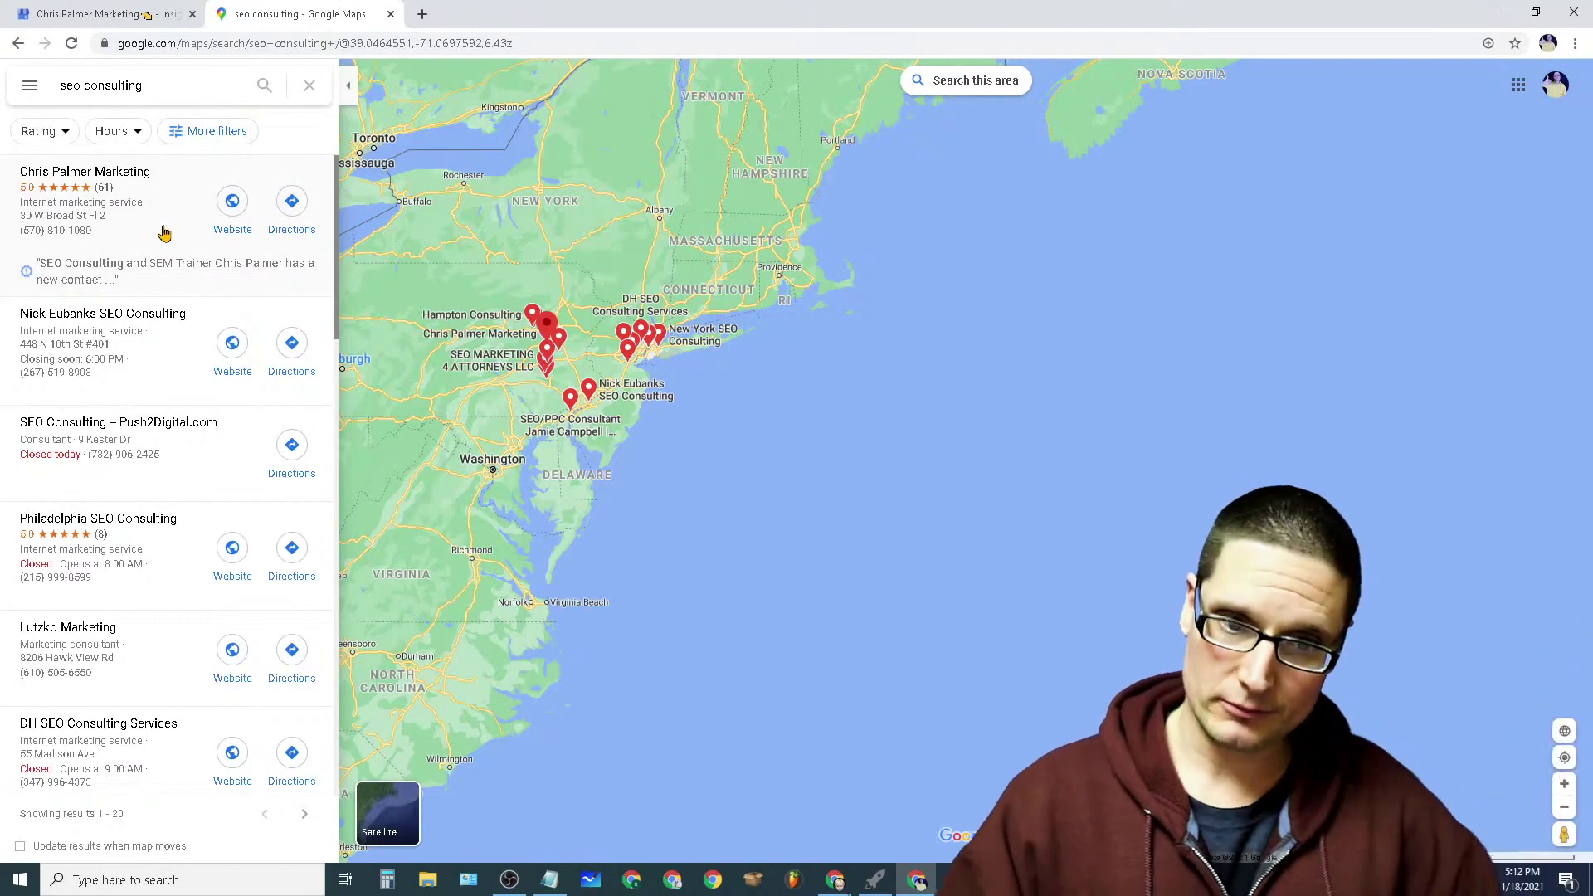
pyautogui.scroll(1, 886, 427)
pyautogui.moveTo(849, 494); pyautogui.dragTo(1385, 830)
pyautogui.scroll(2, 1067, 693)
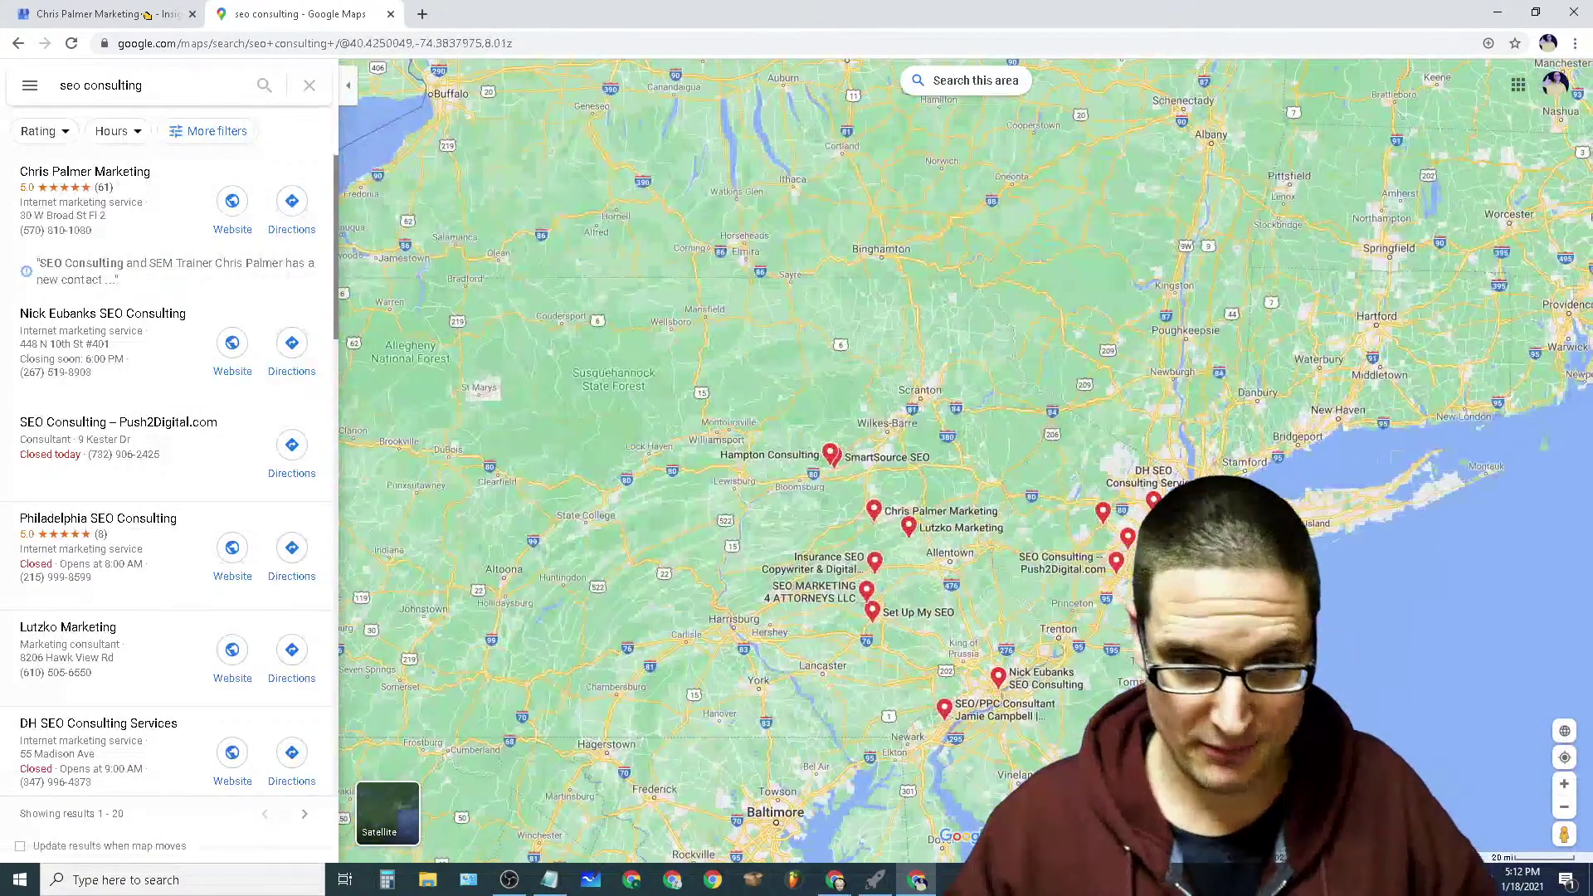
pyautogui.scroll(2, 1120, 639)
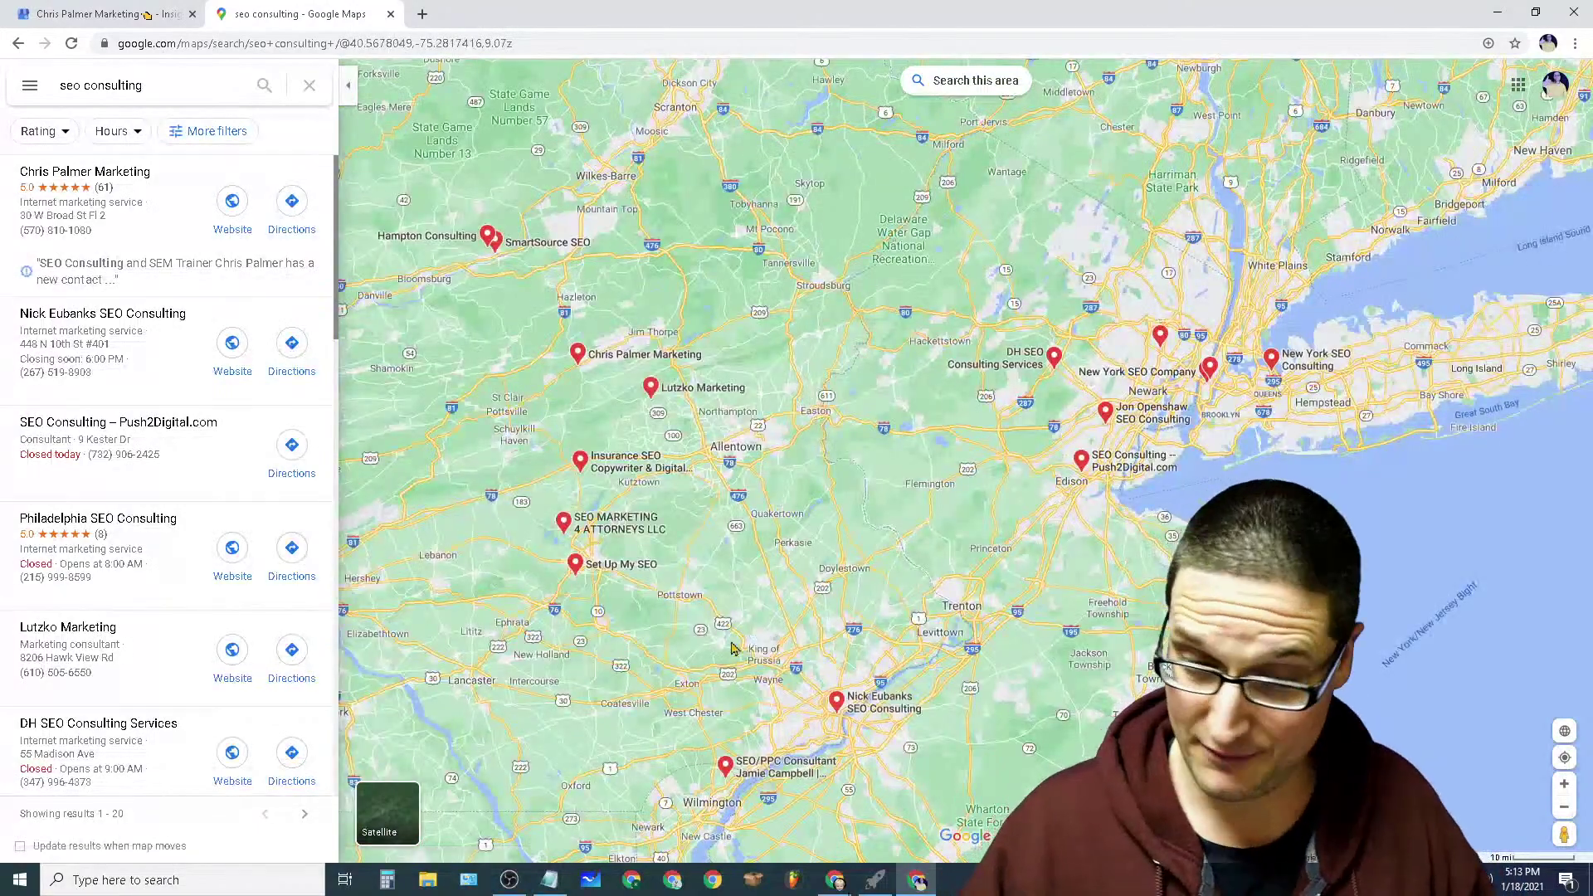
pyautogui.scroll(1, 673, 590)
pyautogui.moveTo(672, 590); pyautogui.dragTo(811, 730)
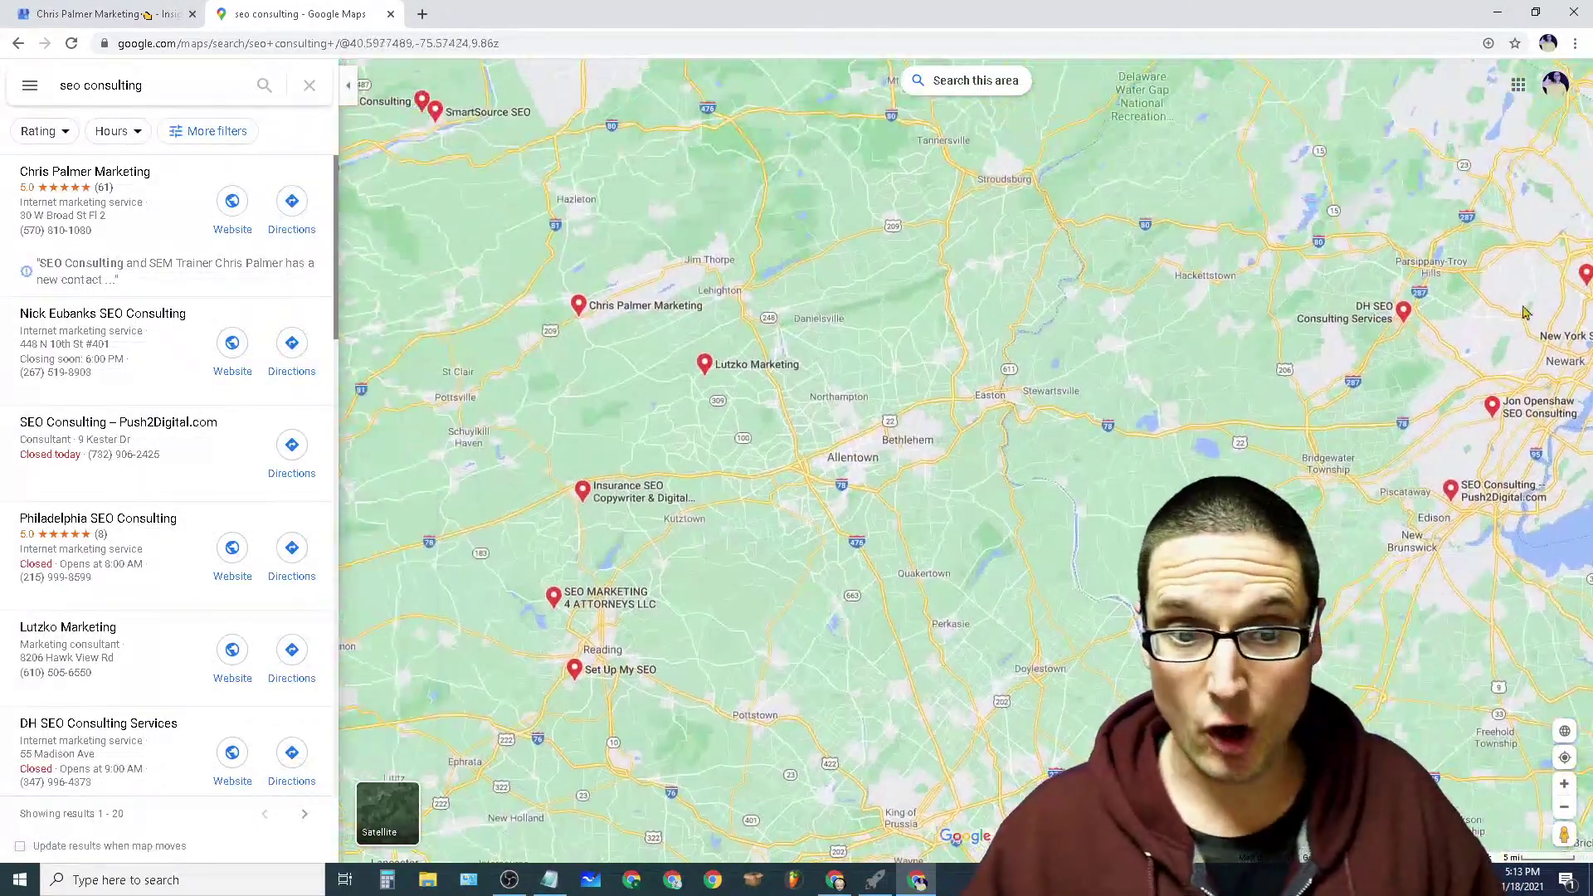
# Step: Open the Chris Palmer Marketing listing's details, with 5.0 stars and 51 reviews
pyautogui.tripleClick(200, 88)
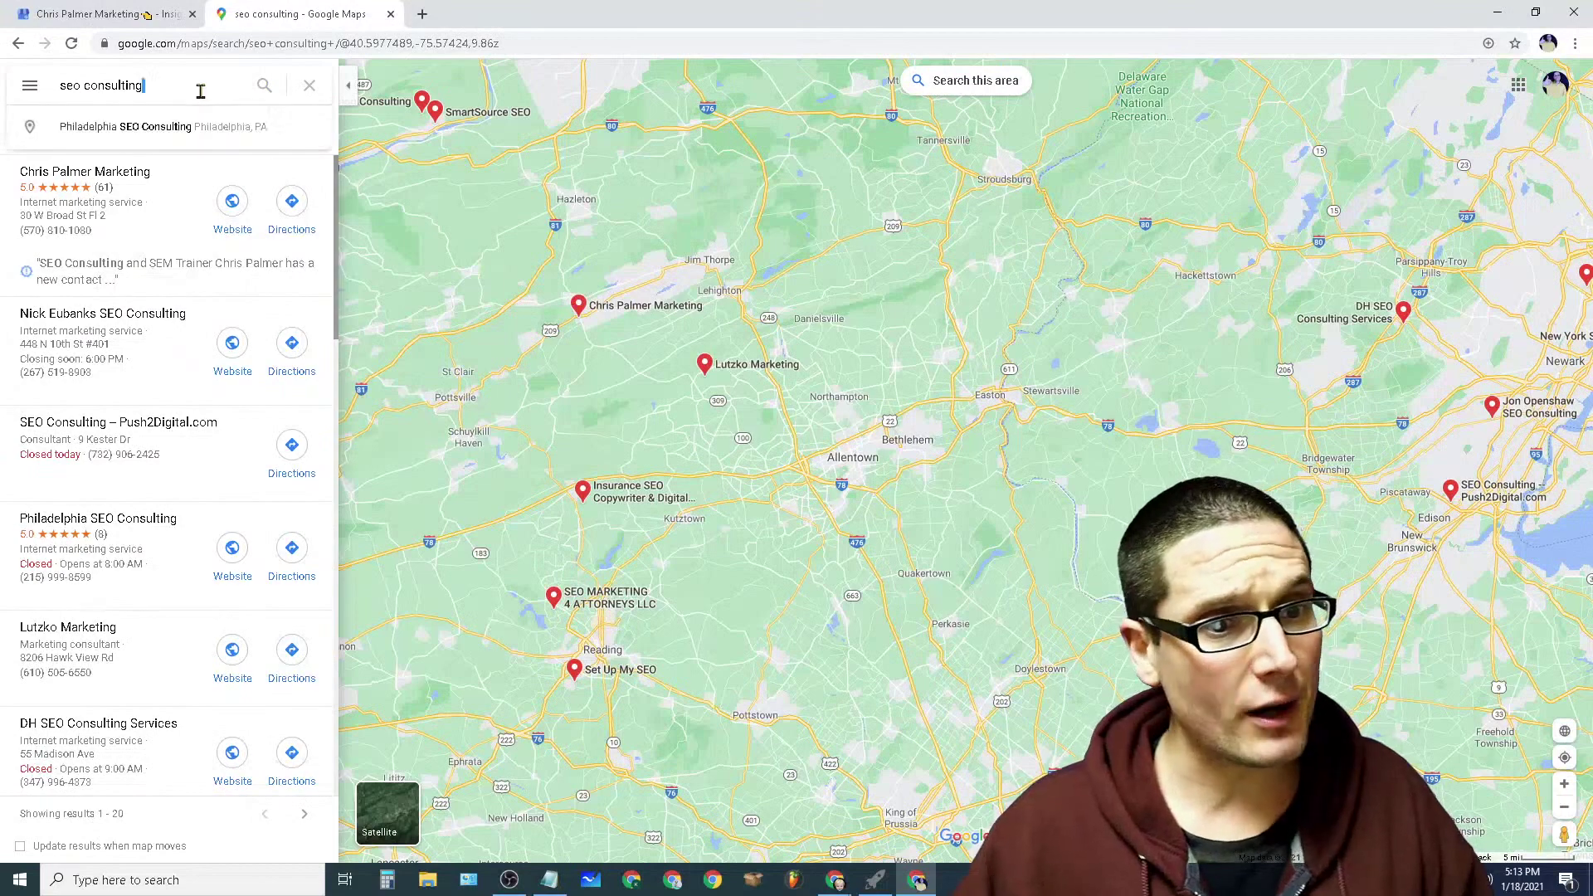
pyautogui.click(152, 235)
pyautogui.click(154, 192)
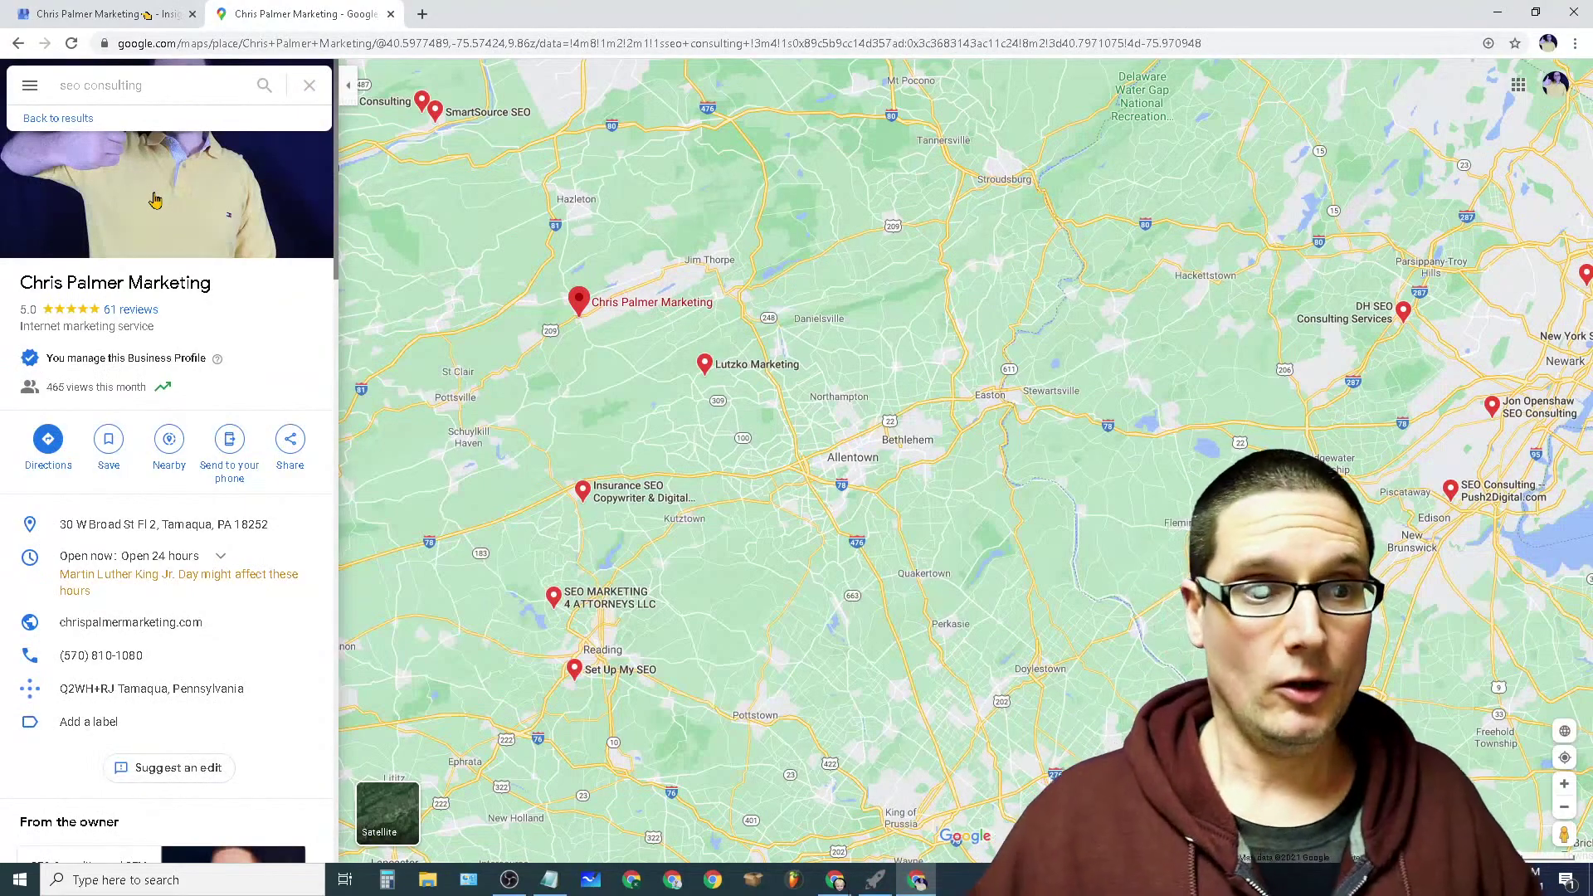
# Step: Return to the seo consulting results list and rerun the search
pyautogui.click(17, 43)
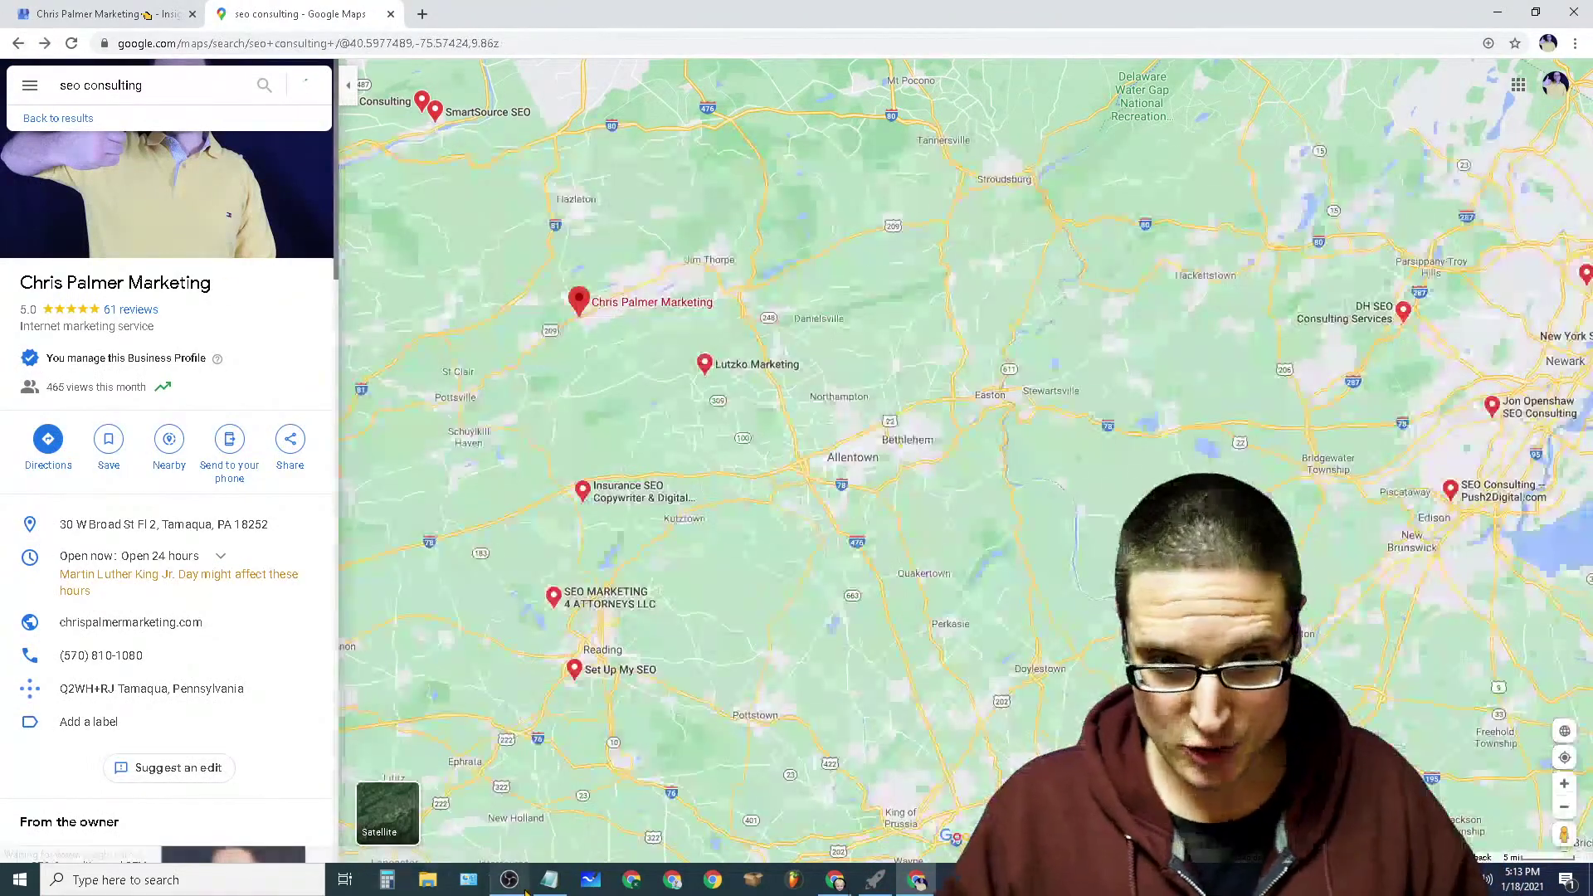
pyautogui.click(549, 880)
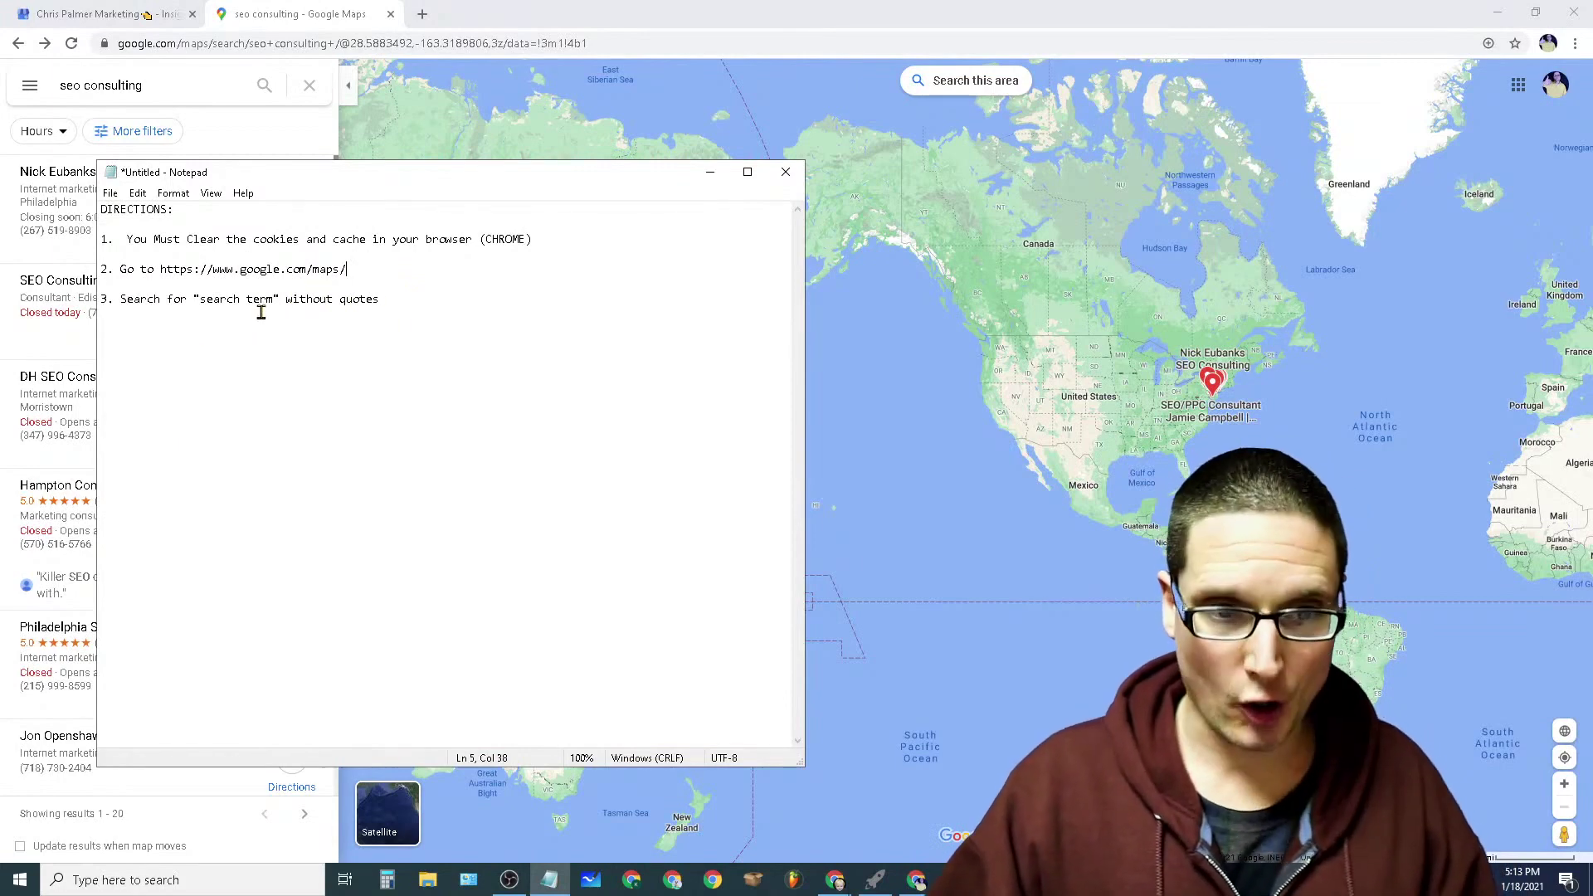
pyautogui.click(156, 92)
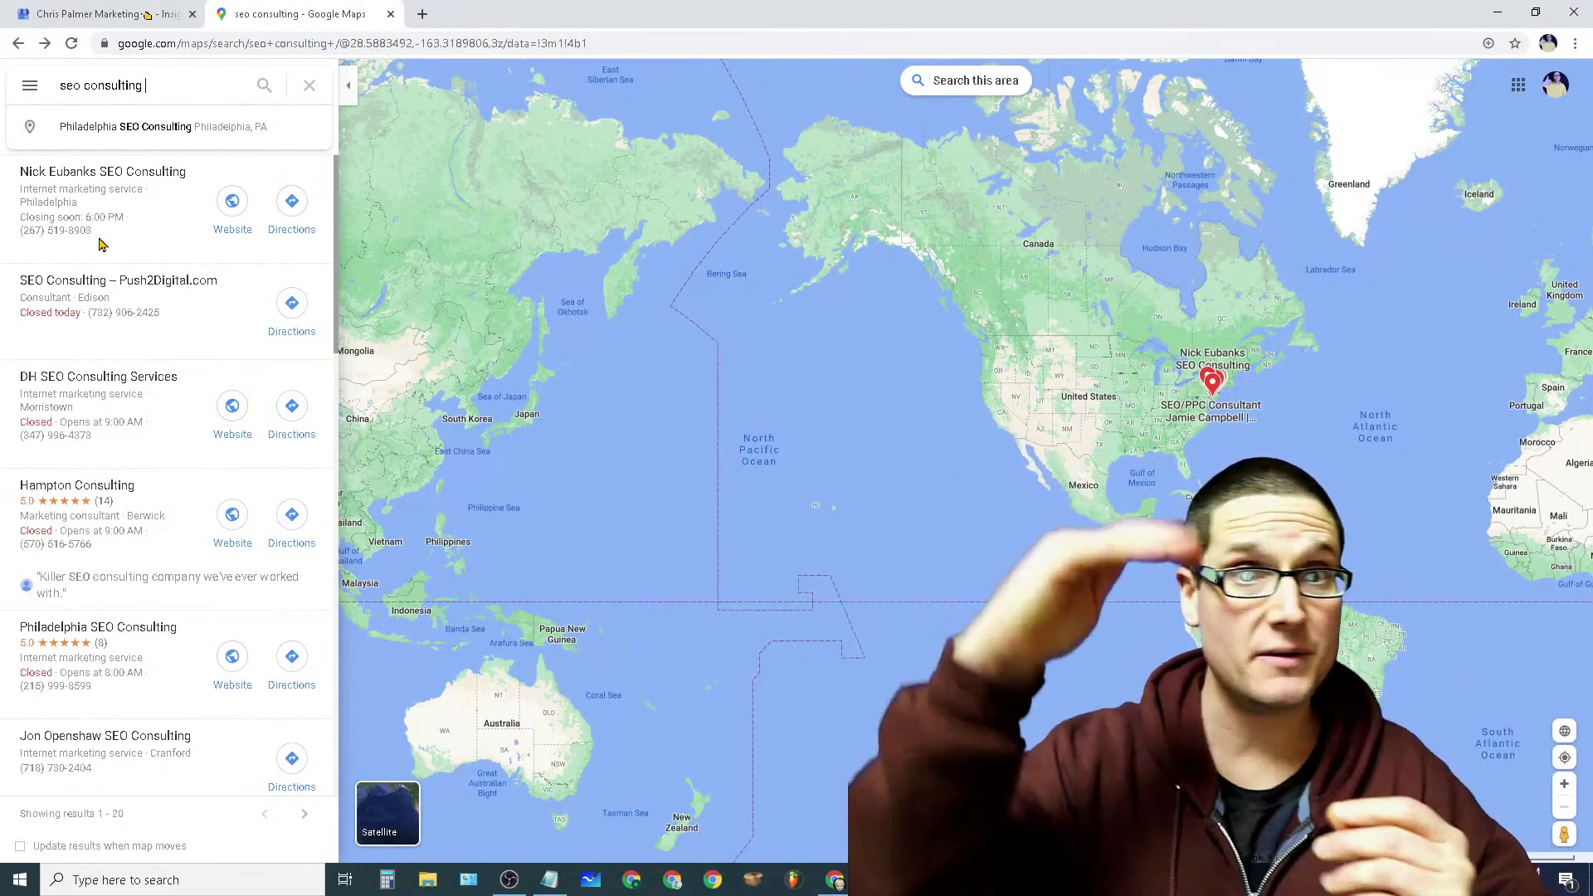
pyautogui.press('Return')
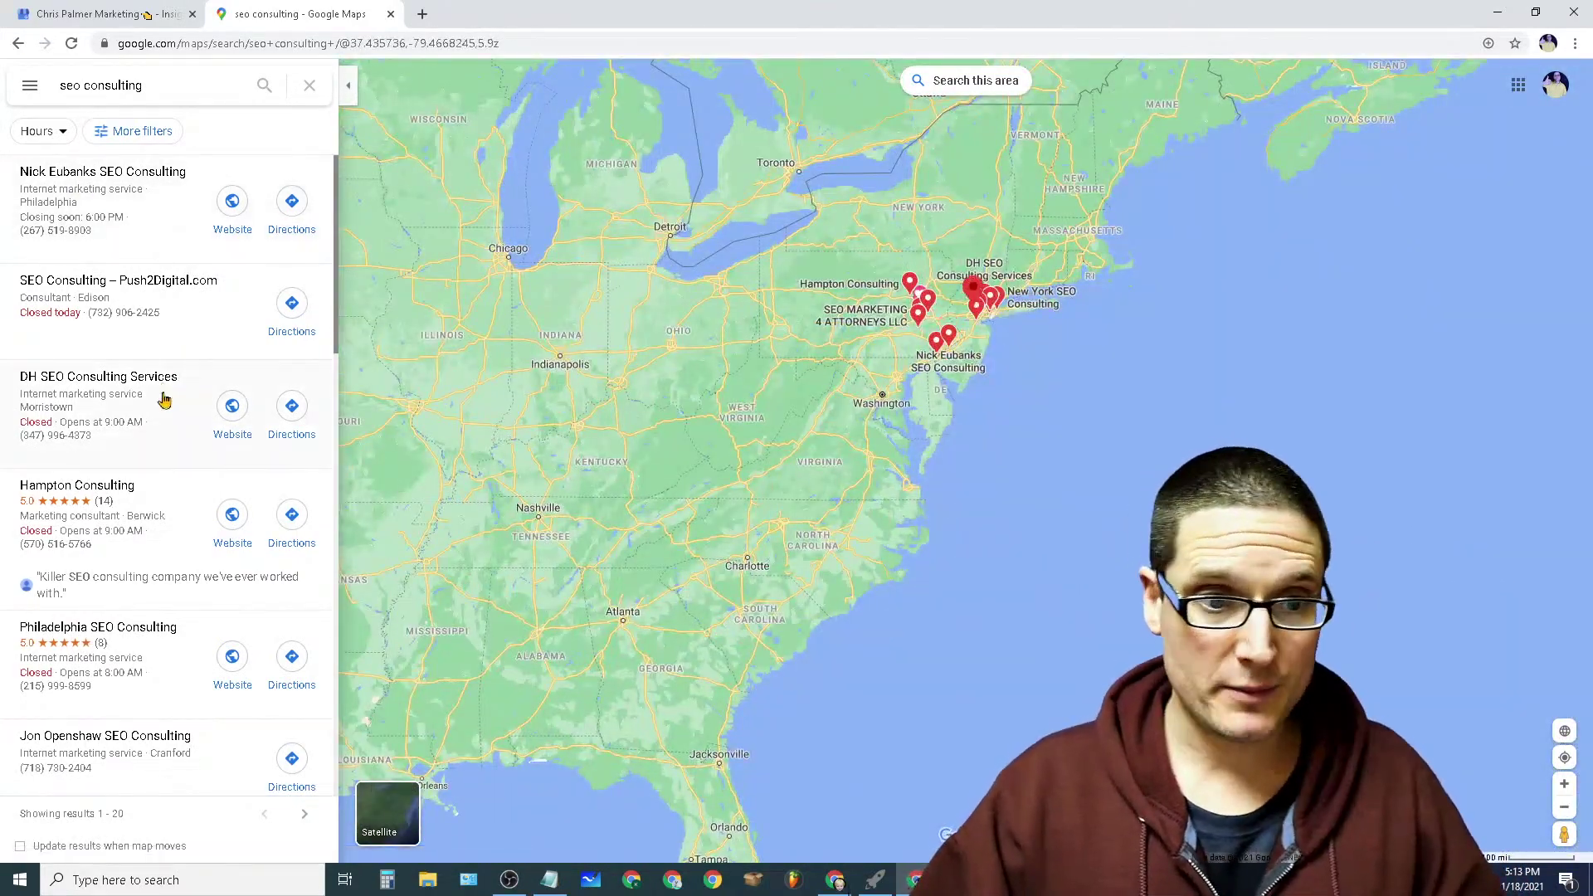
# Step: In Notepad, replace step 3's placeholder search term with 'seo consulting'
pyautogui.click(550, 880)
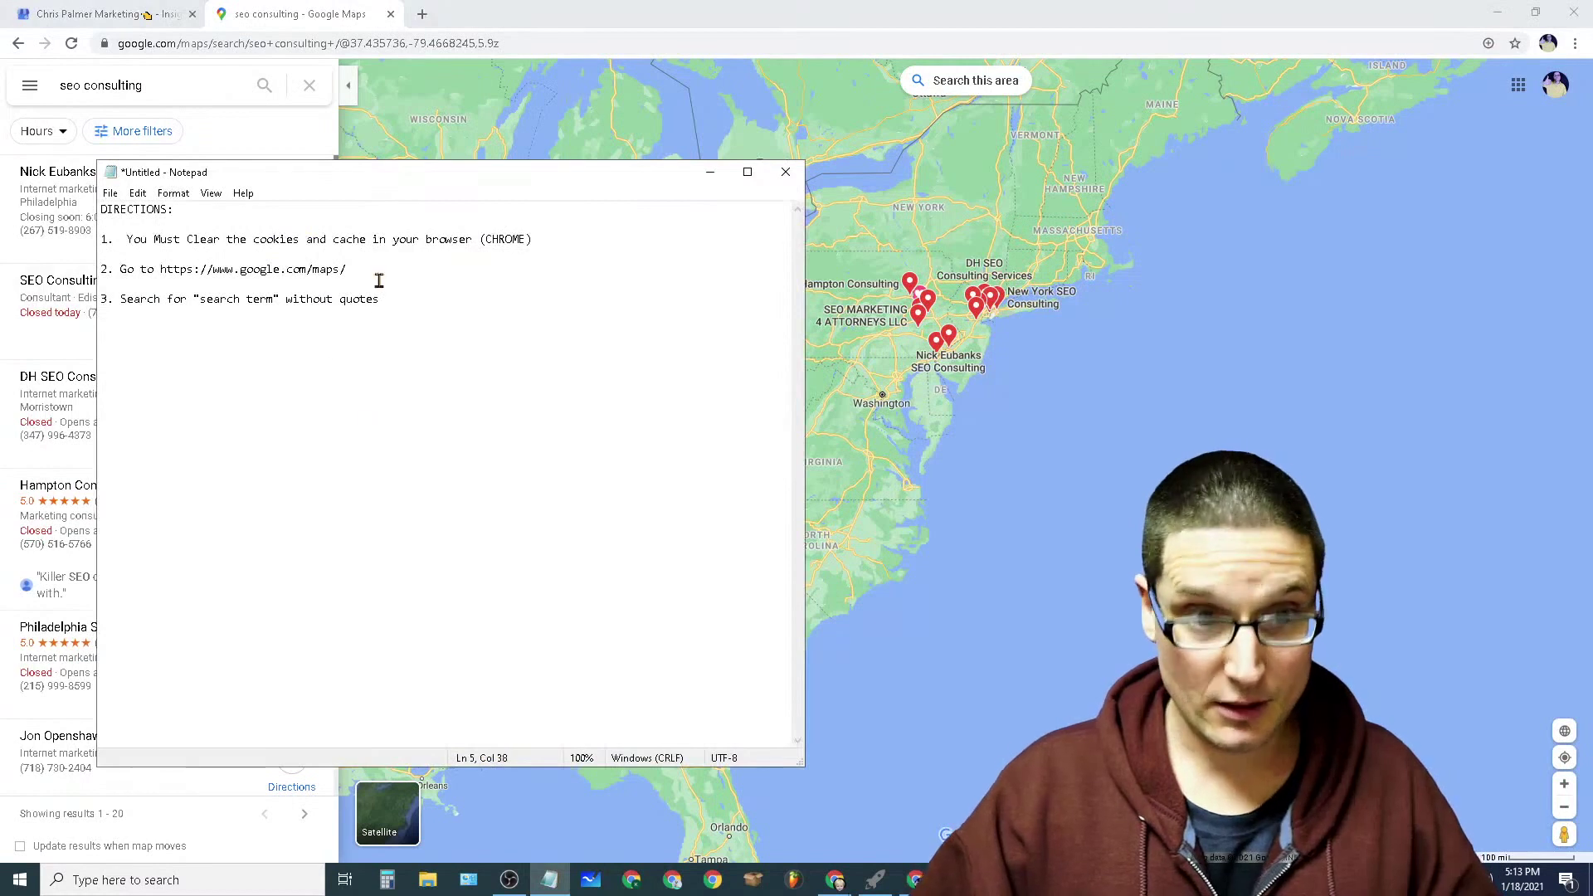
pyautogui.moveTo(276, 306); pyautogui.dragTo(201, 305)
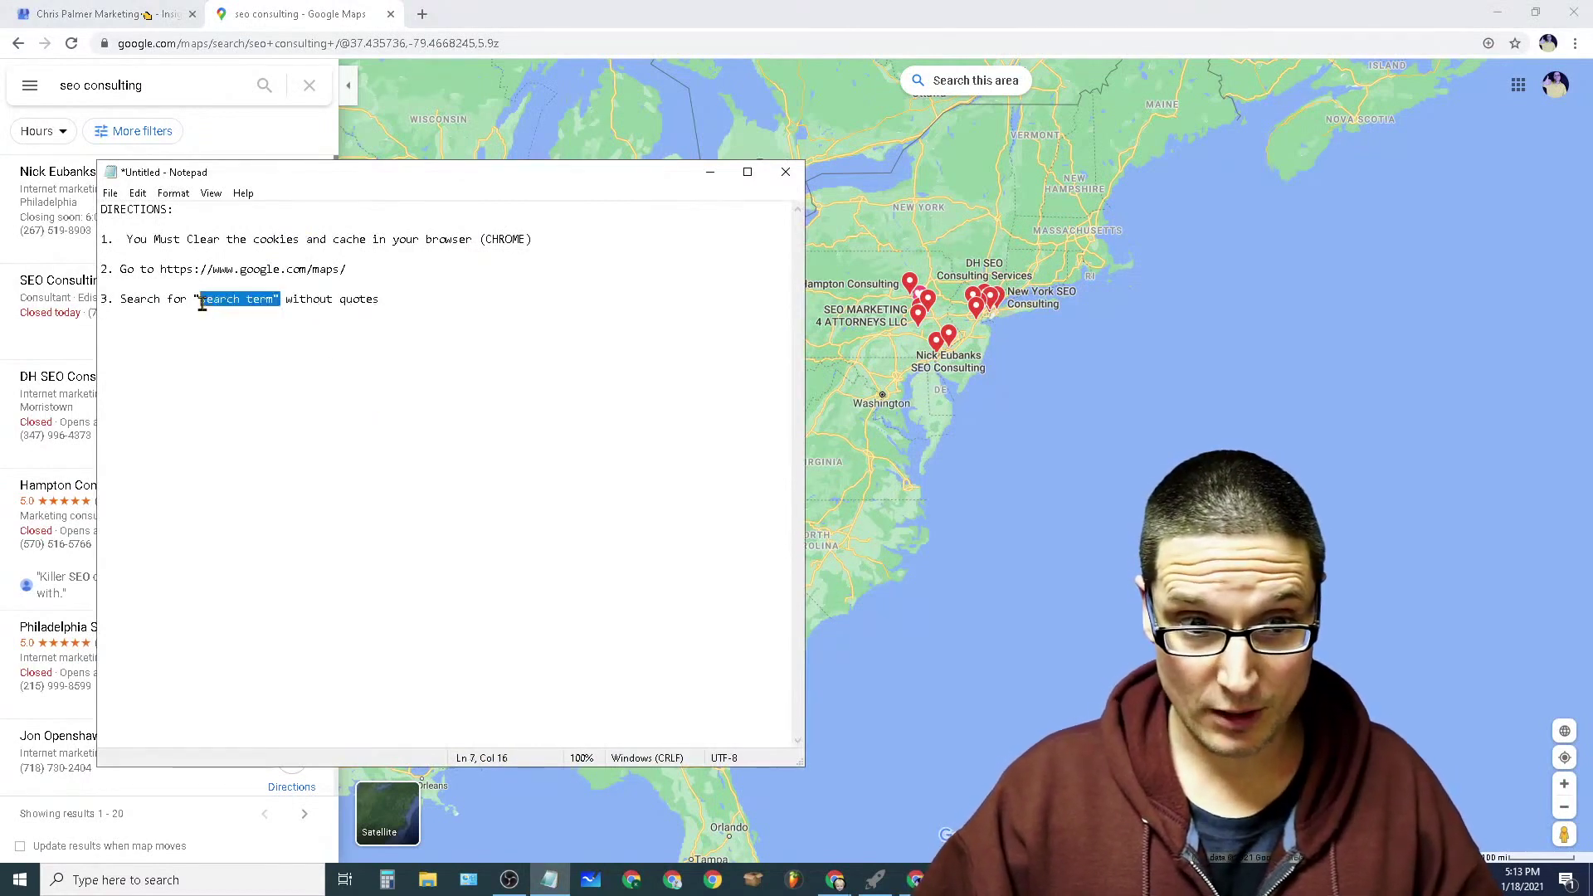
pyautogui.write('seo consulting')
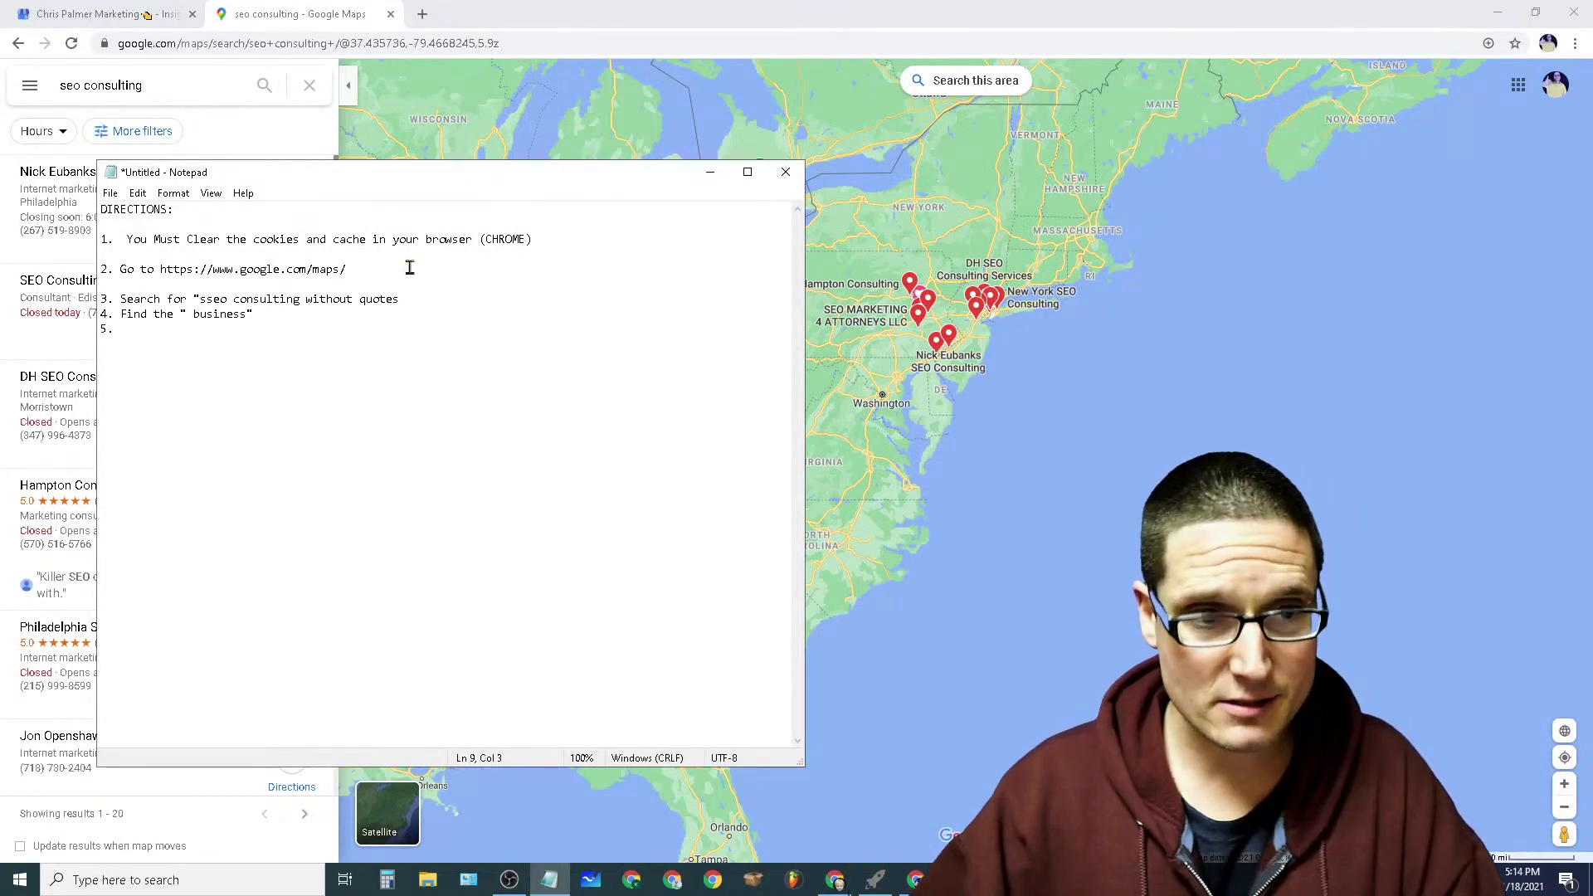
# Step: Zoom and pan the map toward the Philadelphia–New York and Poconos pins
pyautogui.click(224, 9)
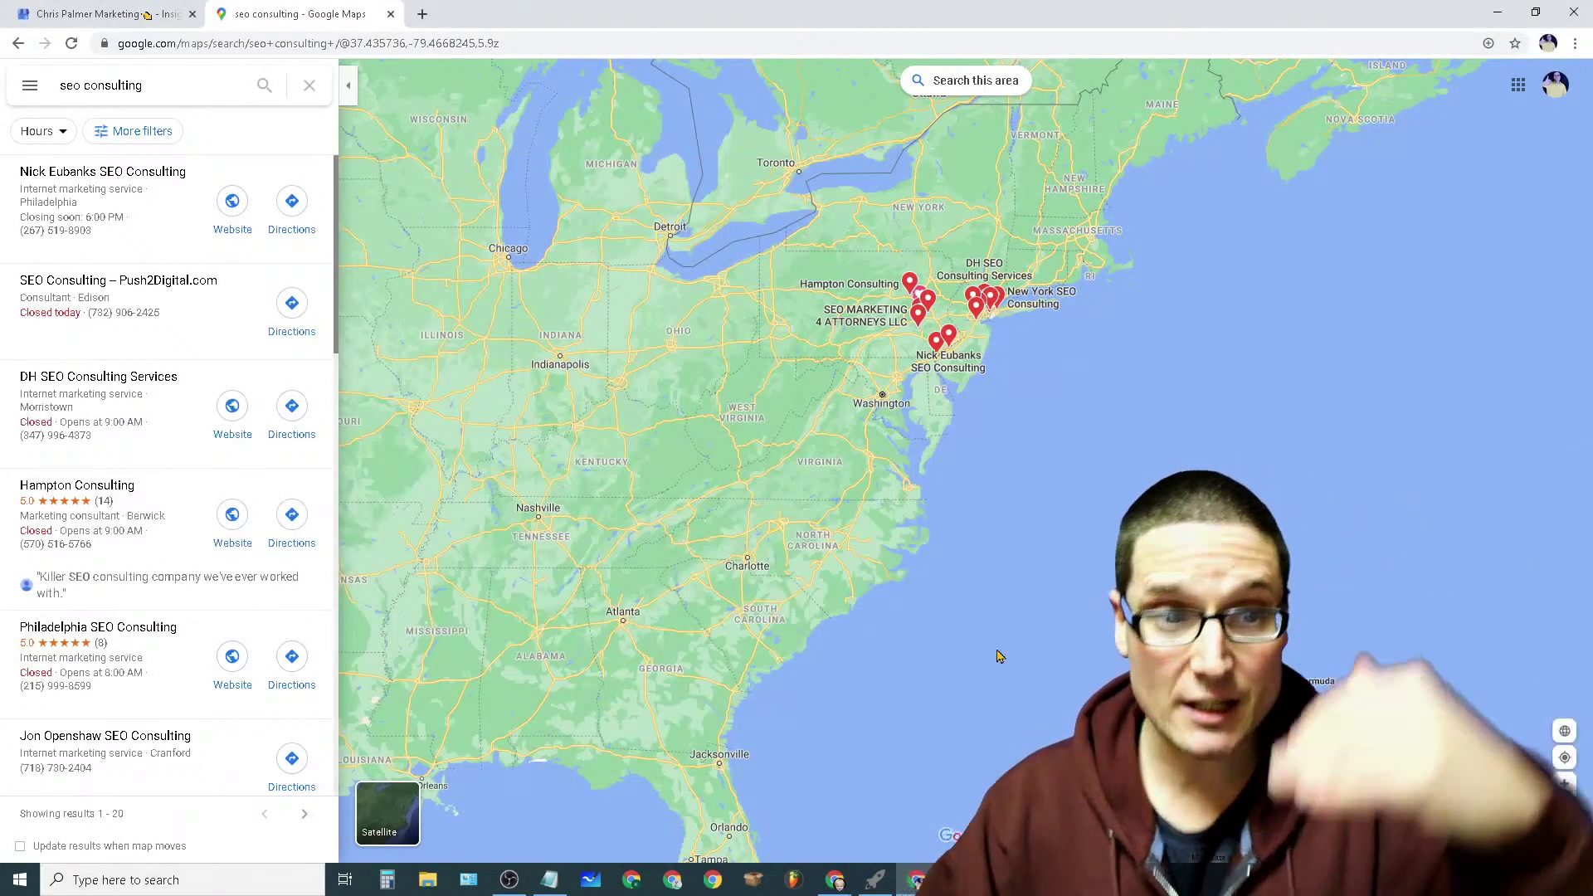
pyautogui.scroll(2, 761, 495)
pyautogui.moveTo(1010, 485); pyautogui.dragTo(630, 838)
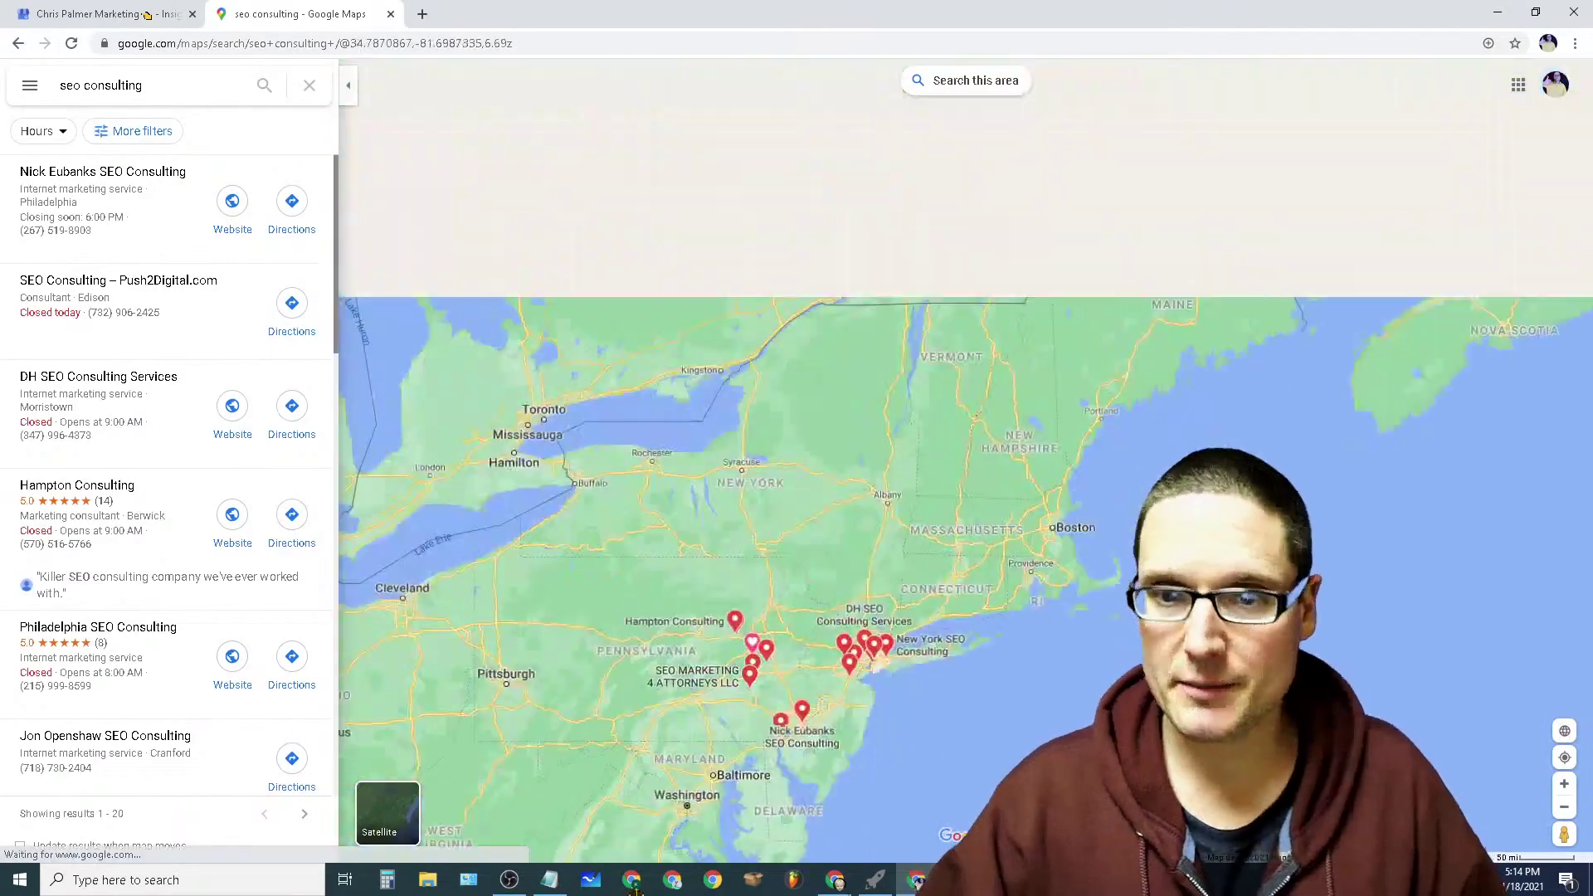
pyautogui.scroll(3, 722, 788)
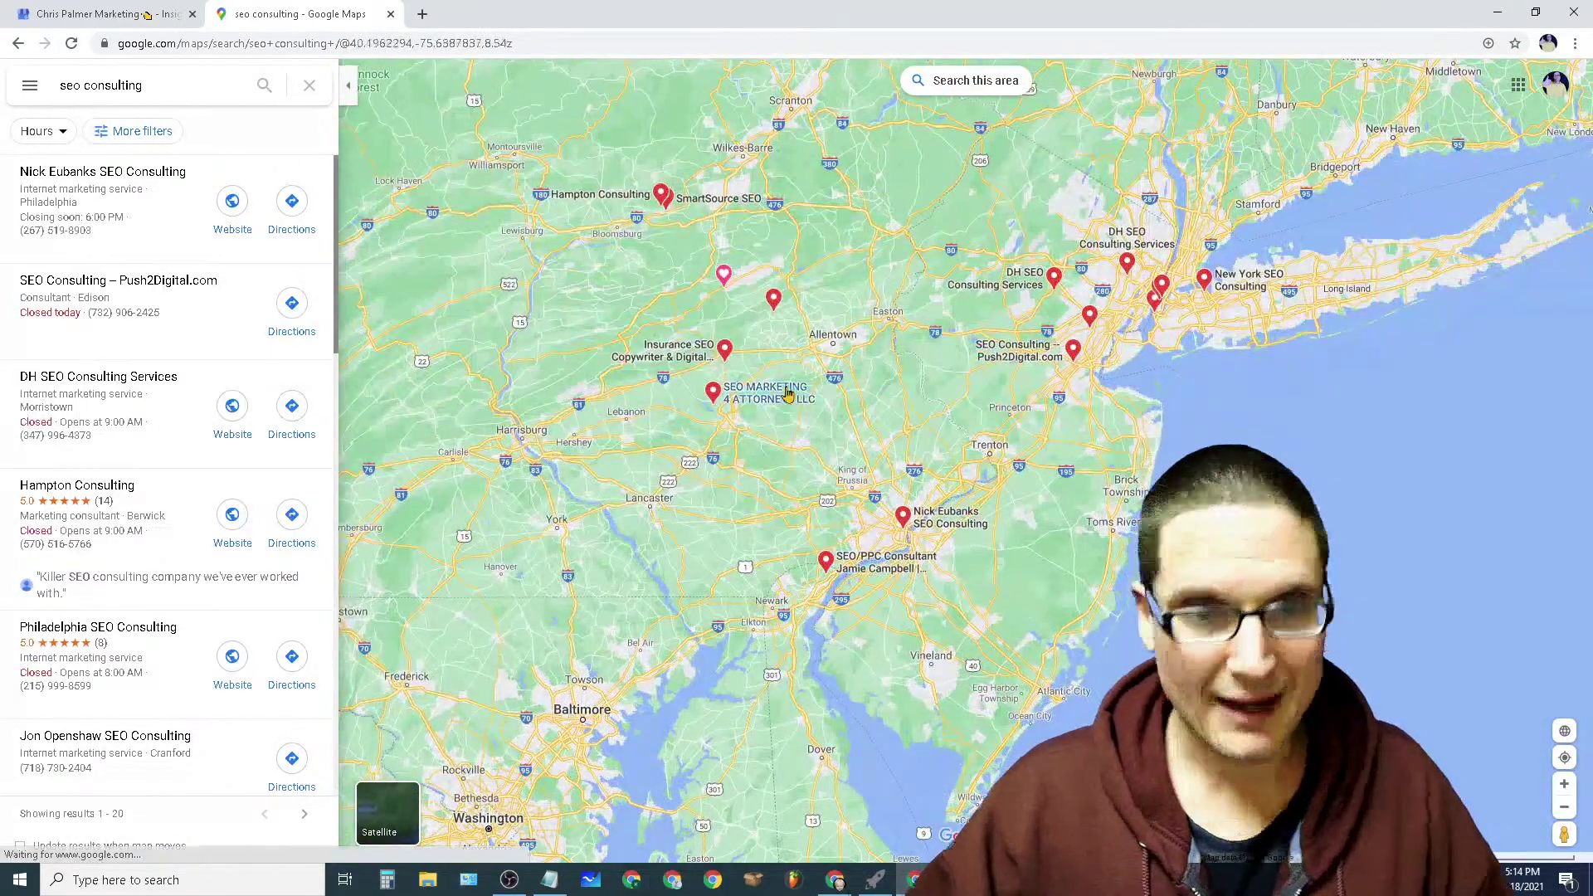
pyautogui.scroll(1, 726, 471)
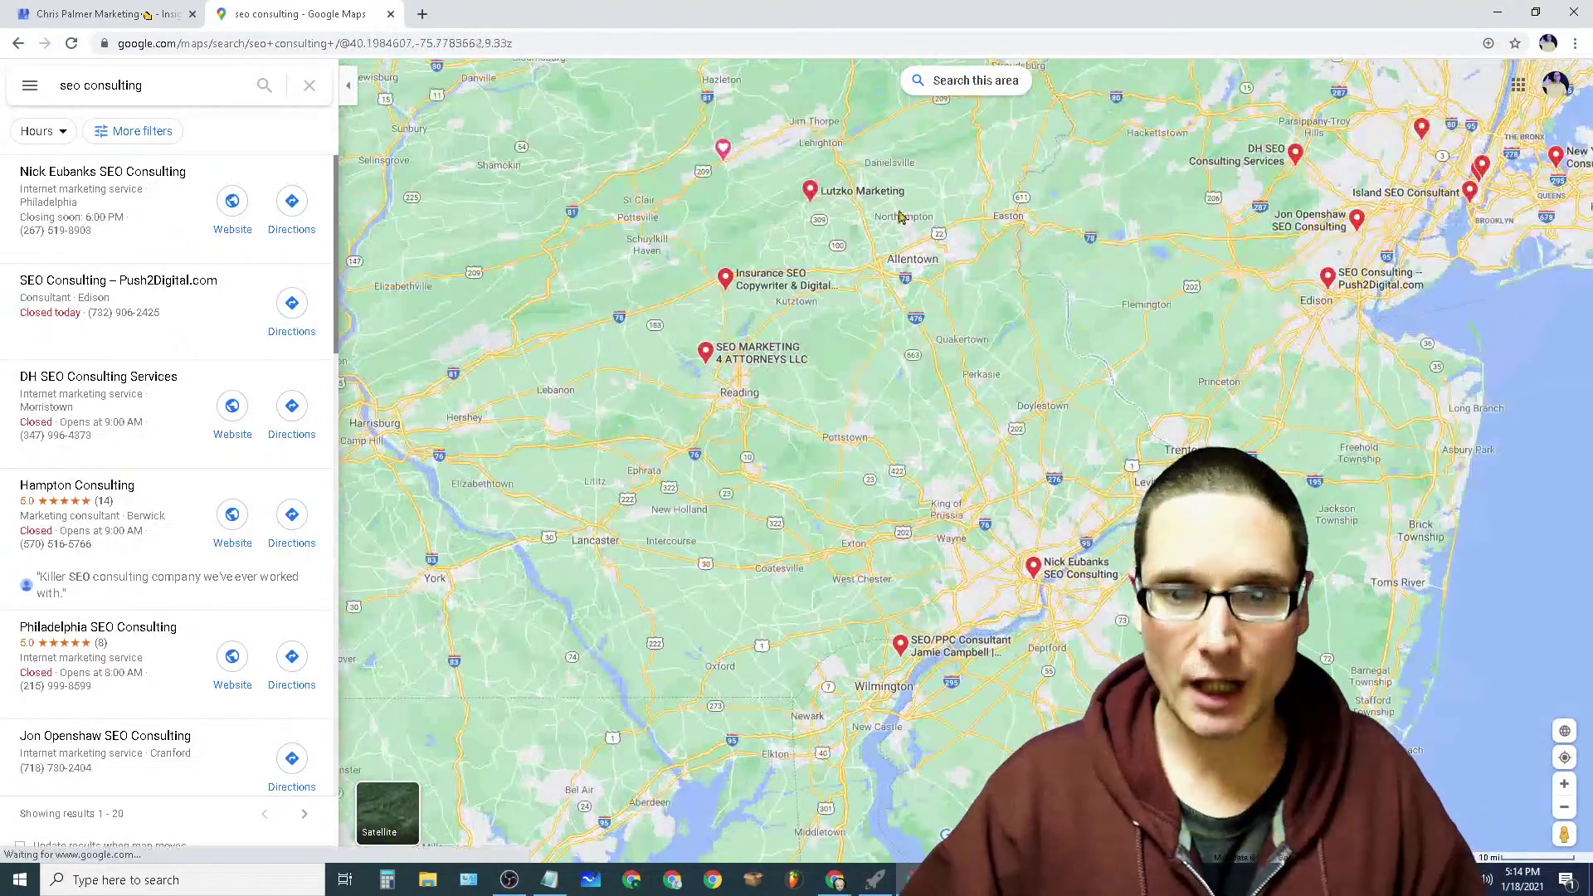
pyautogui.moveTo(1084, 260); pyautogui.dragTo(1005, 632)
pyautogui.scroll(1, 1006, 633)
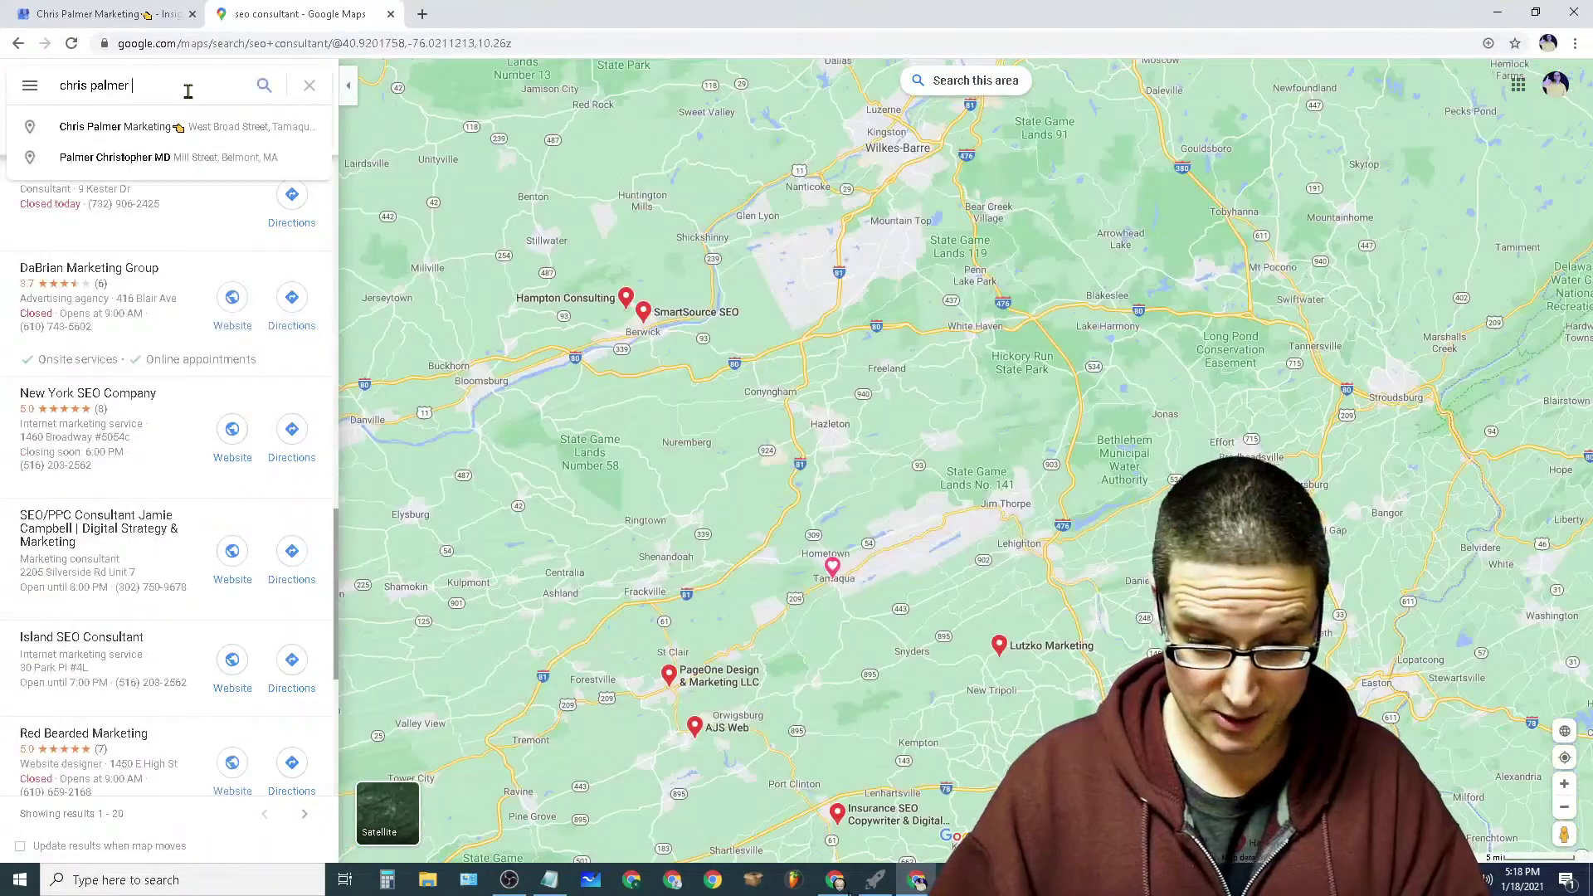
# Step: Search 'chris palmer marketing' to open the business's place page
pyautogui.write('marketing')
pyautogui.press('Return')
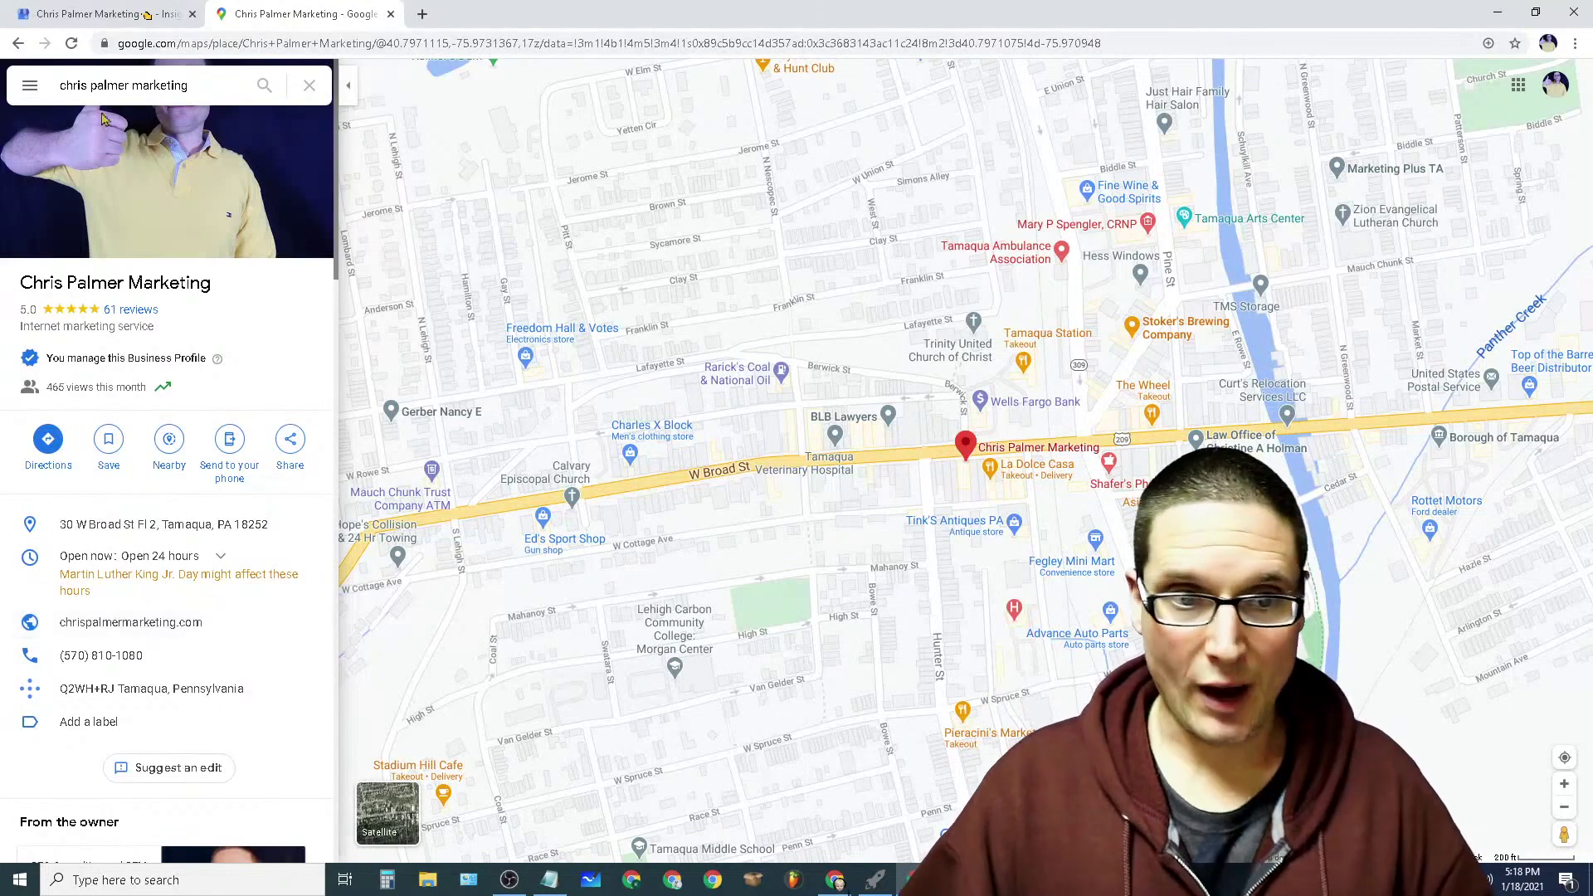
pyautogui.click(220, 90)
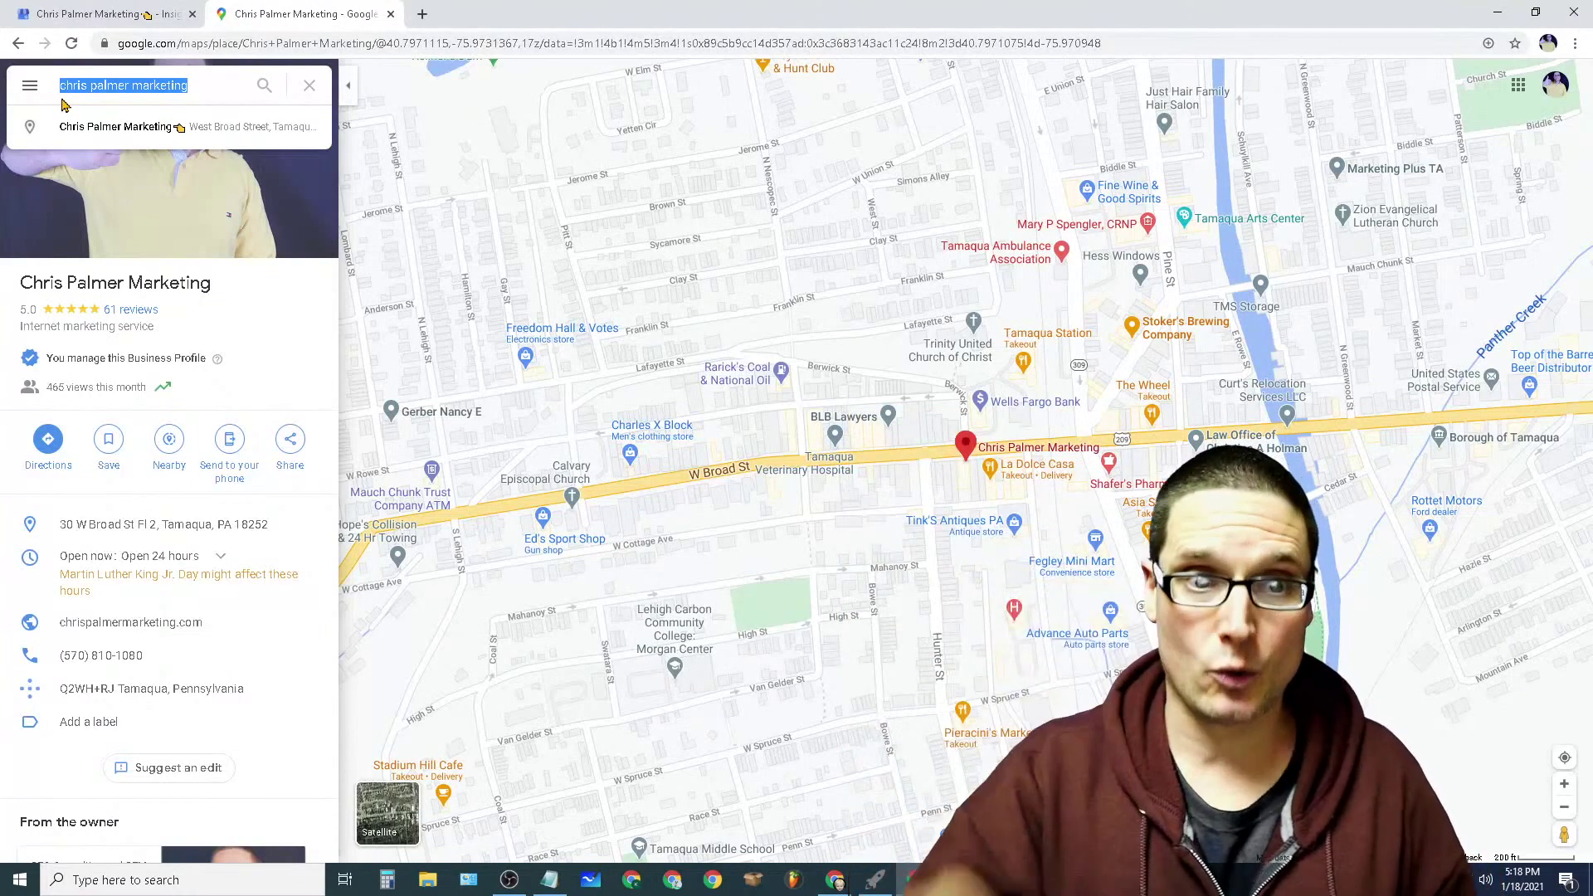
# Step: Set the Insights searches time range to 1 quarter, totalling 1,236 searches
pyautogui.click(91, 14)
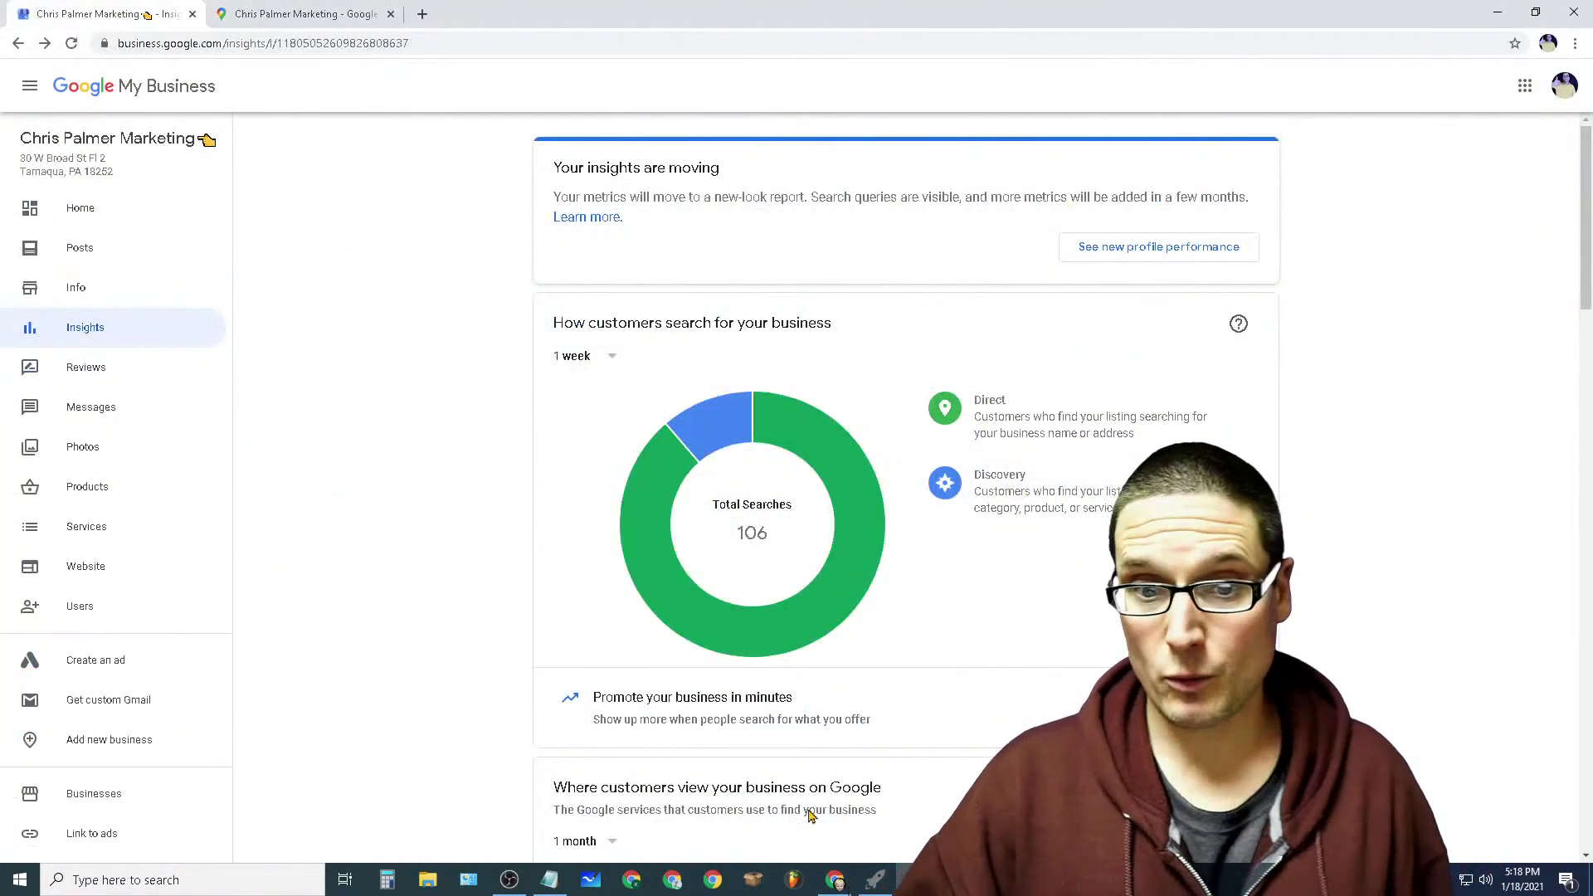
pyautogui.click(558, 365)
pyautogui.click(585, 418)
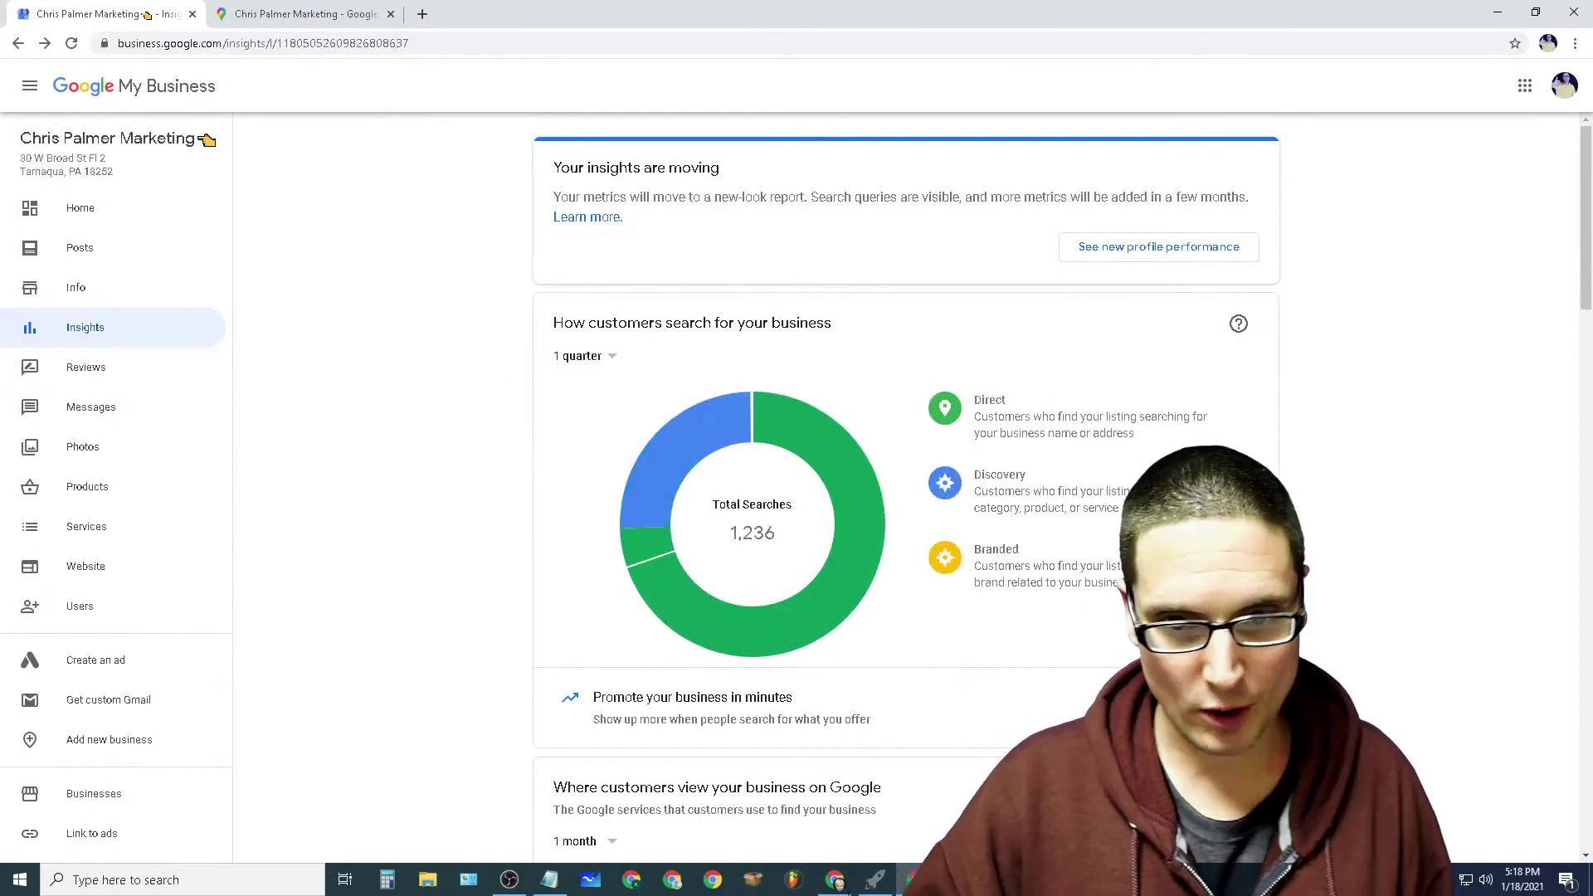
pyautogui.scroll(-3, 1043, 401)
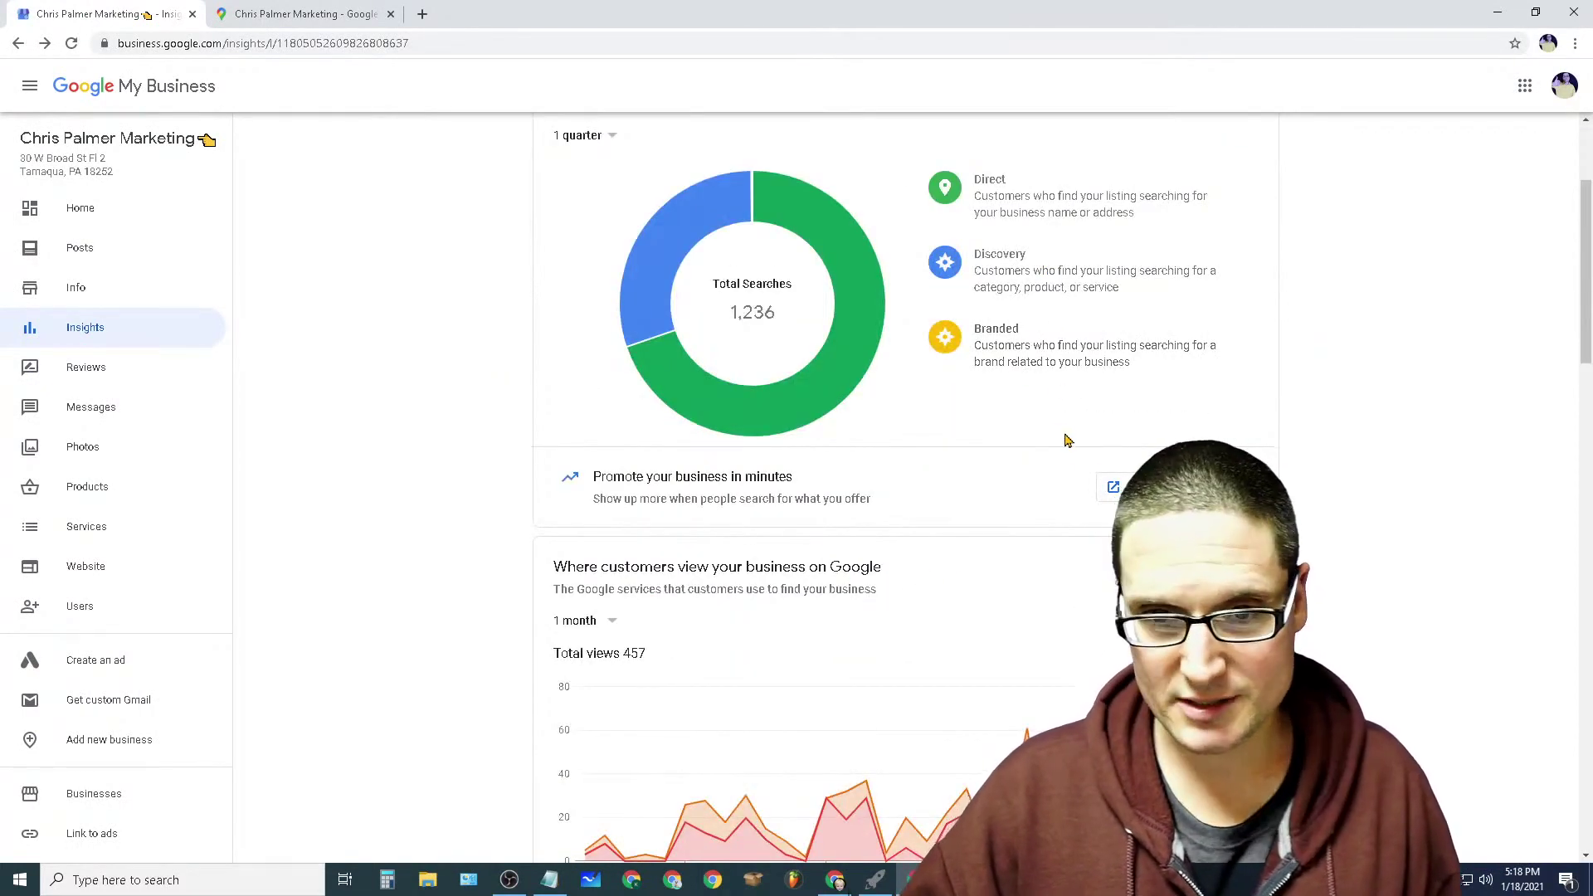
pyautogui.scroll(3, 1067, 441)
# Step: Inspect the Branded and Discovery legend descriptions, then return to the Maps listing
pyautogui.doubleClick(979, 550)
pyautogui.click(976, 550)
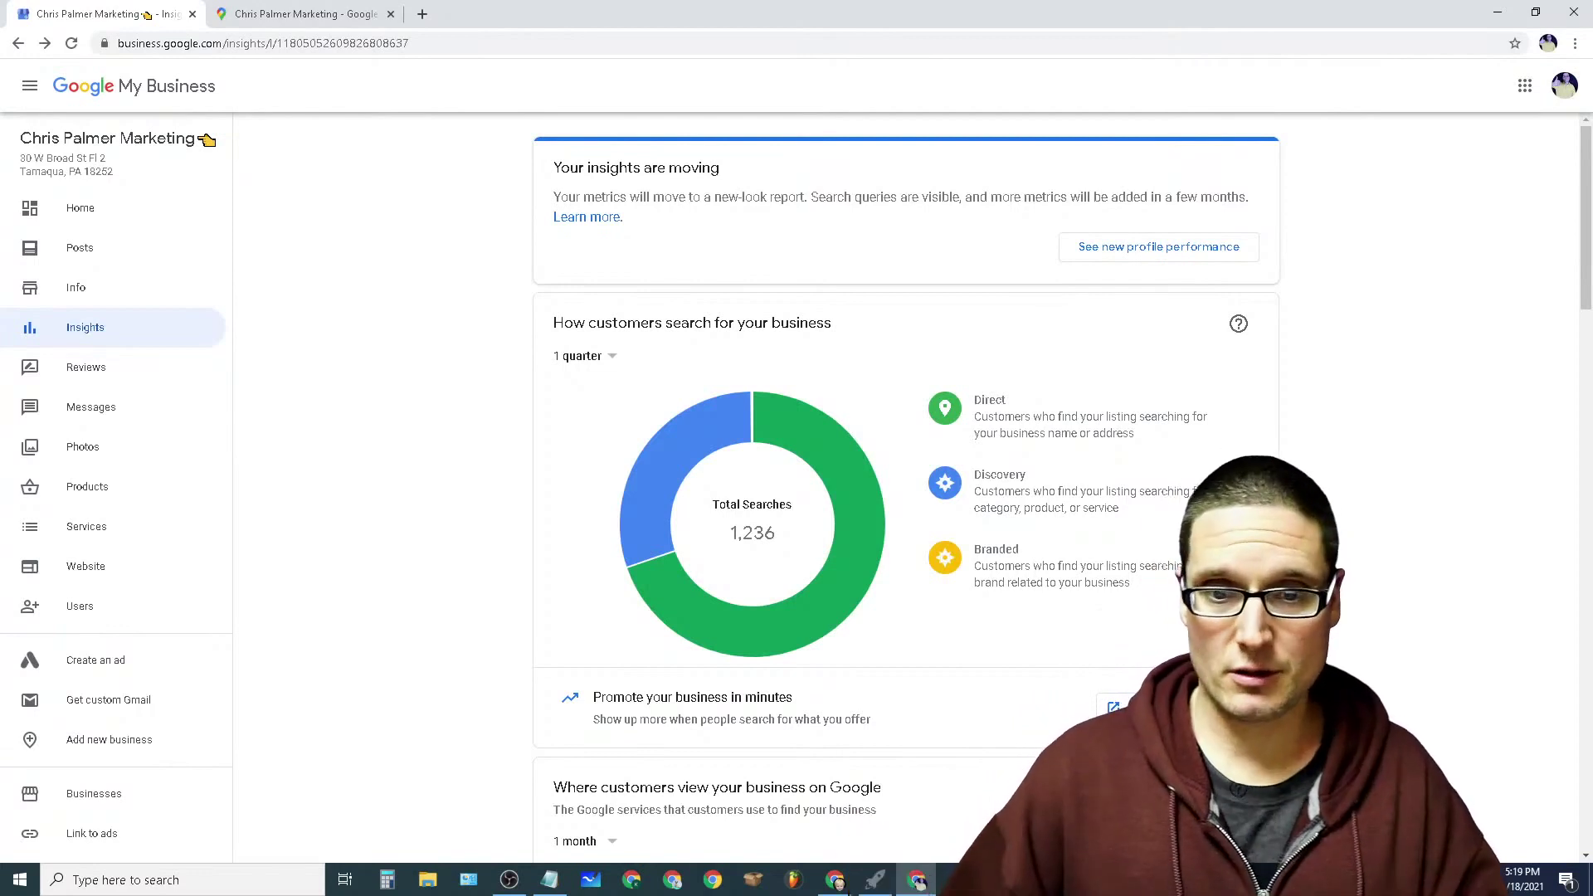
pyautogui.moveTo(969, 415)
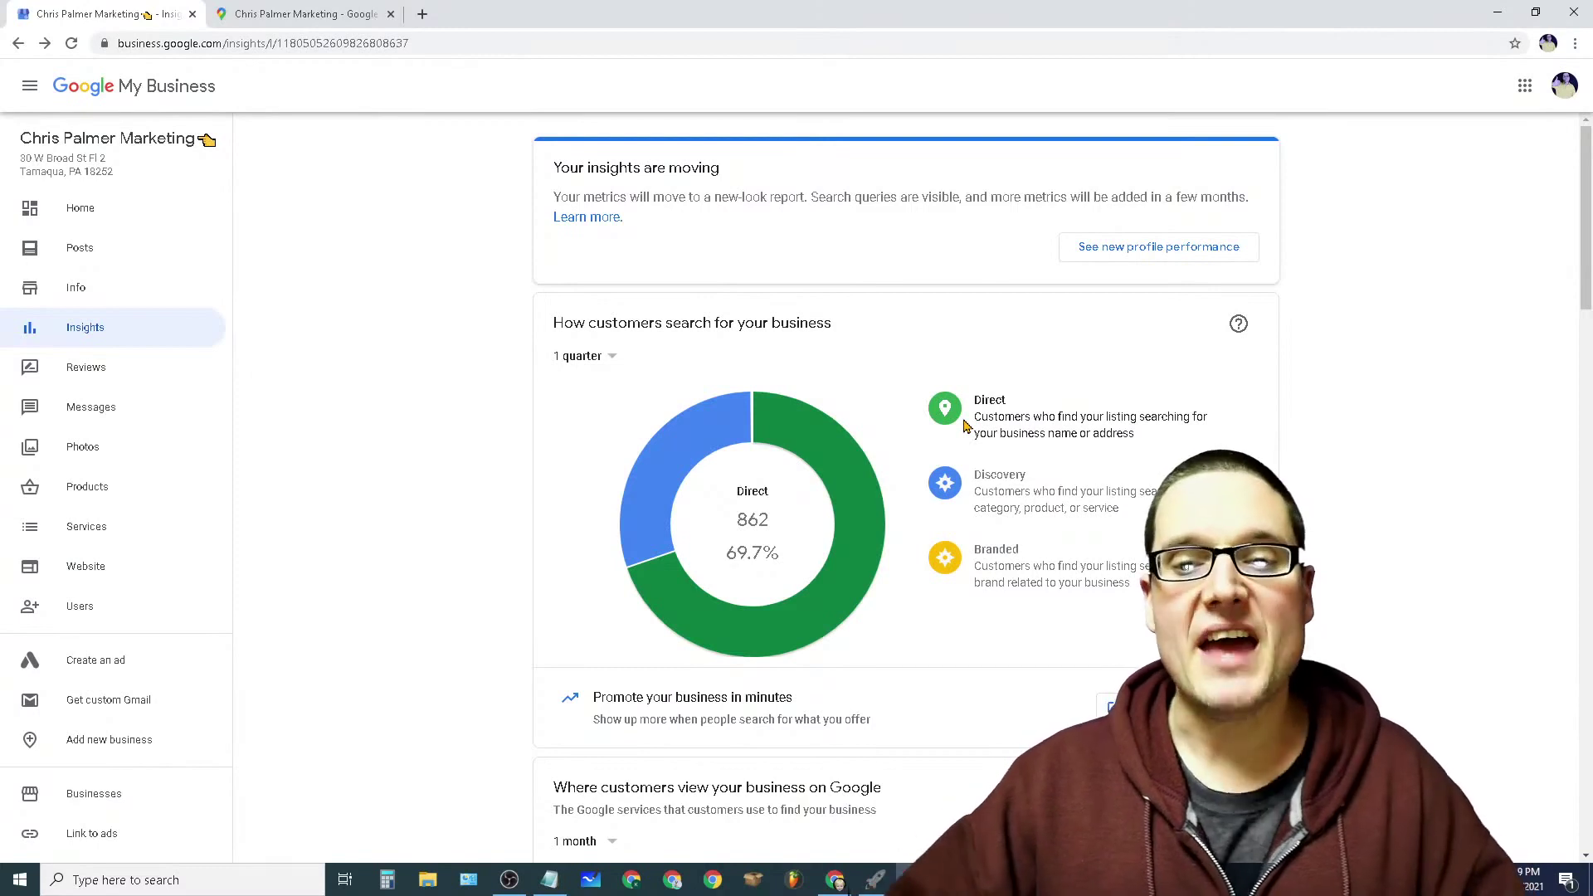
pyautogui.moveTo(1007, 503)
pyautogui.moveTo(975, 476); pyautogui.dragTo(1005, 493)
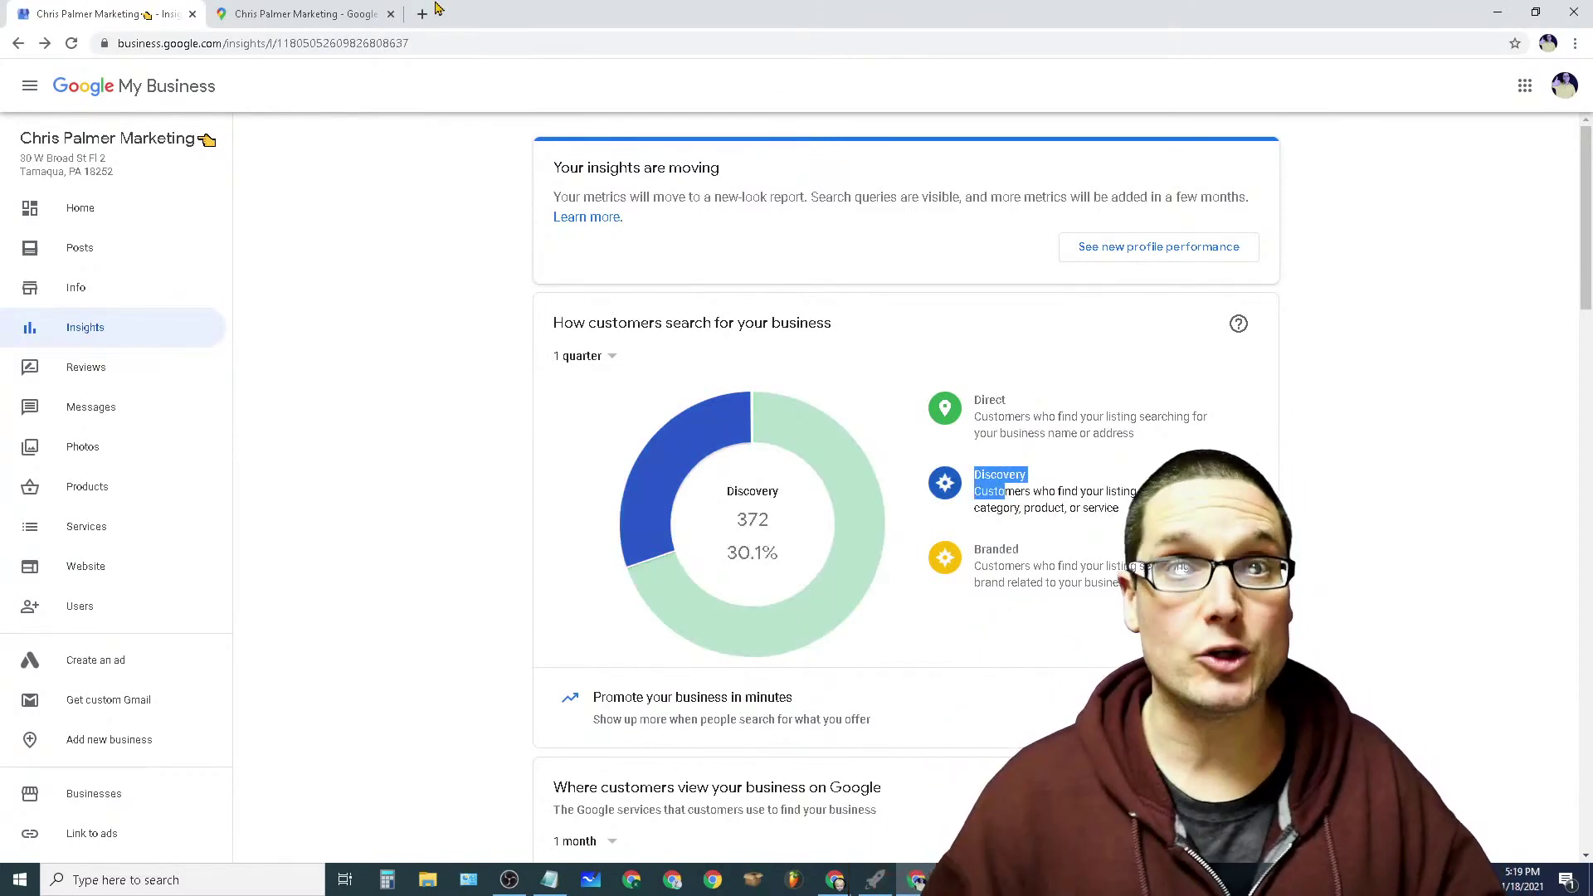
pyautogui.click(305, 13)
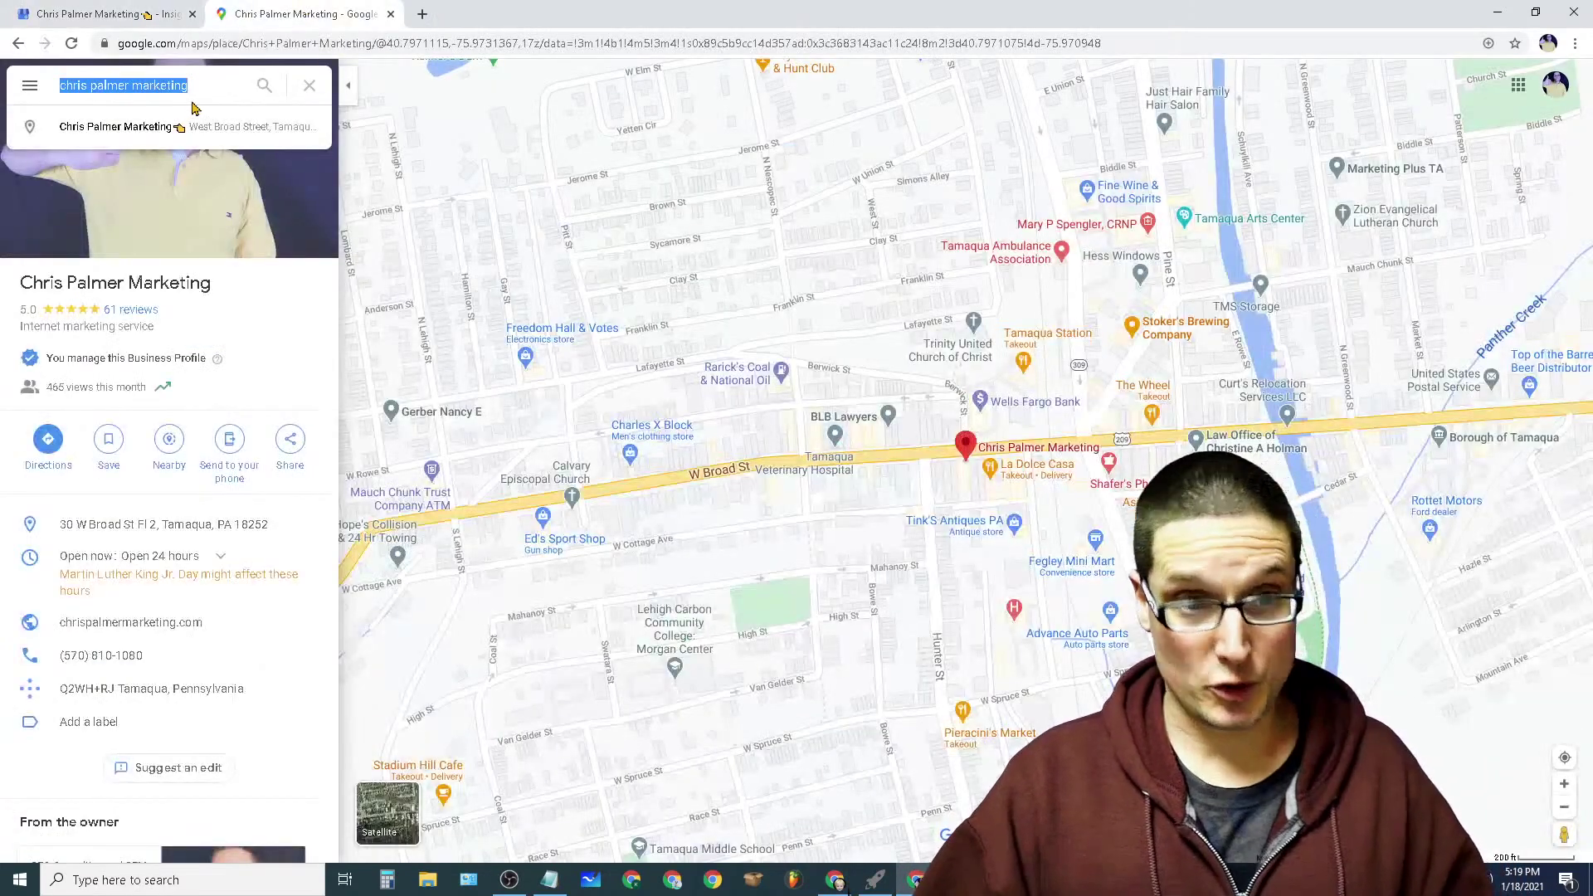
# Step: View the Chris Palmer Marketing place page in Google Maps, with its 61 reviews and 466 monthly views
pyautogui.click(210, 85)
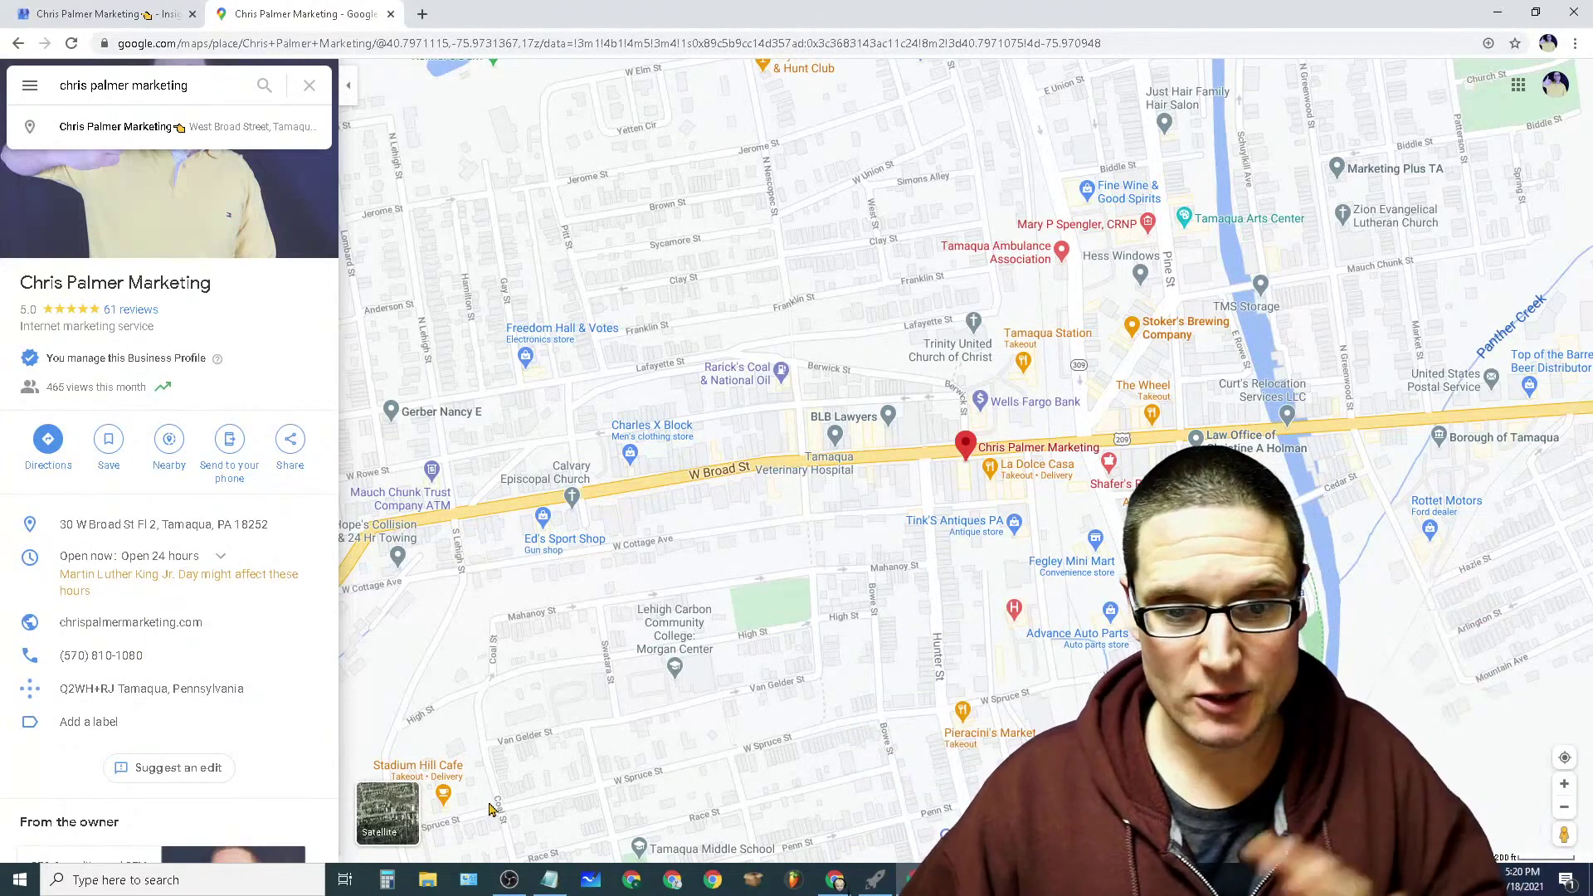
pyautogui.moveTo(875, 887)
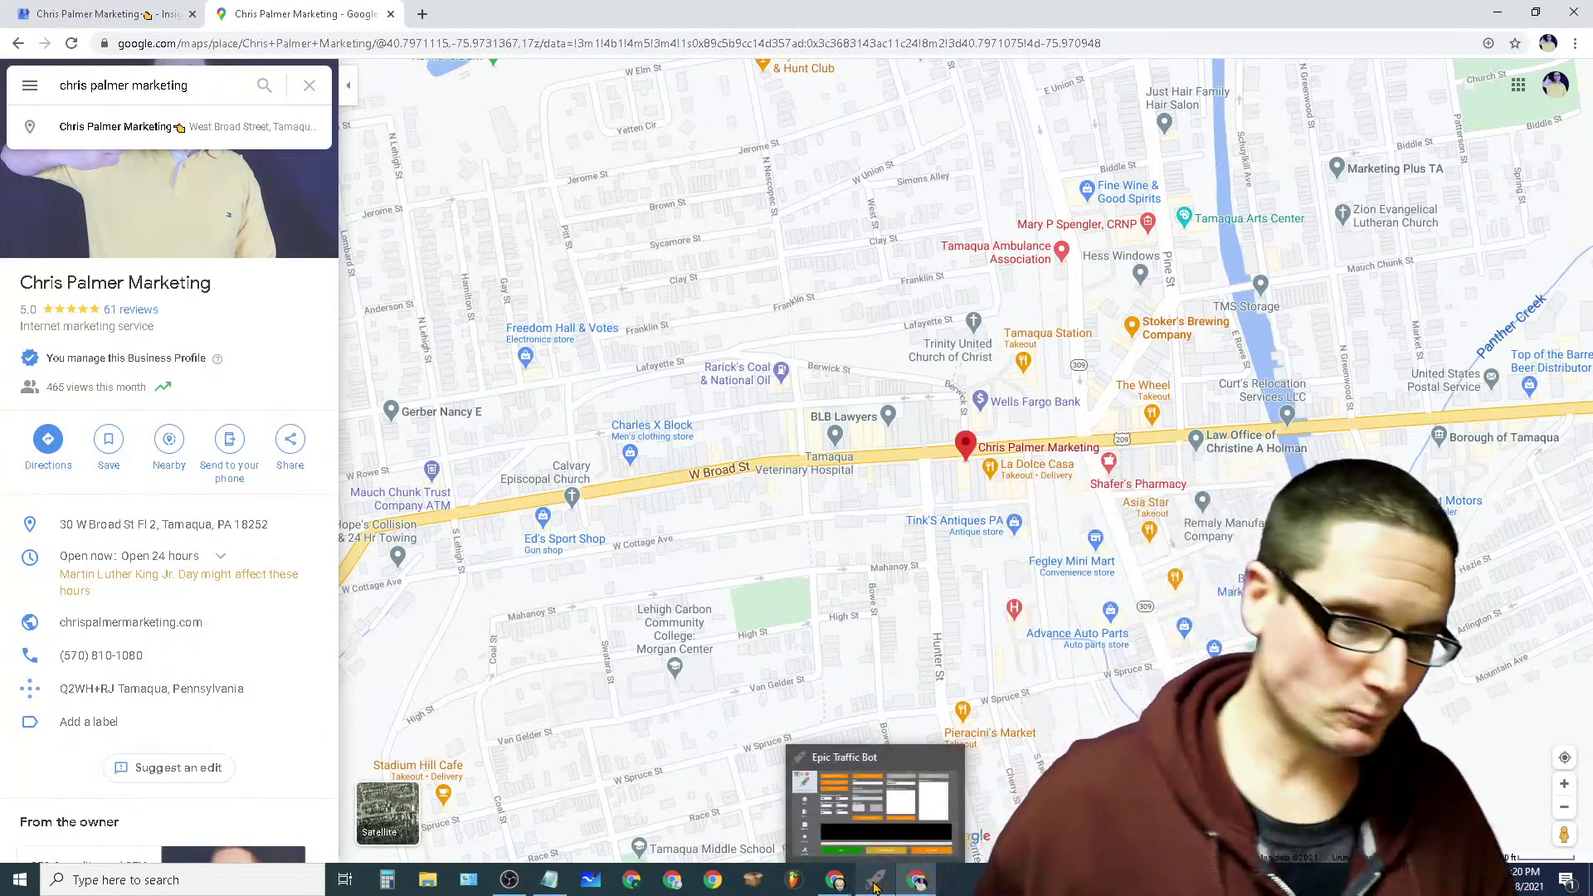
# Step: Bring up the Epic Traffic Bot window, then return to the Chris Palmer Marketing Insights tab
pyautogui.click(875, 887)
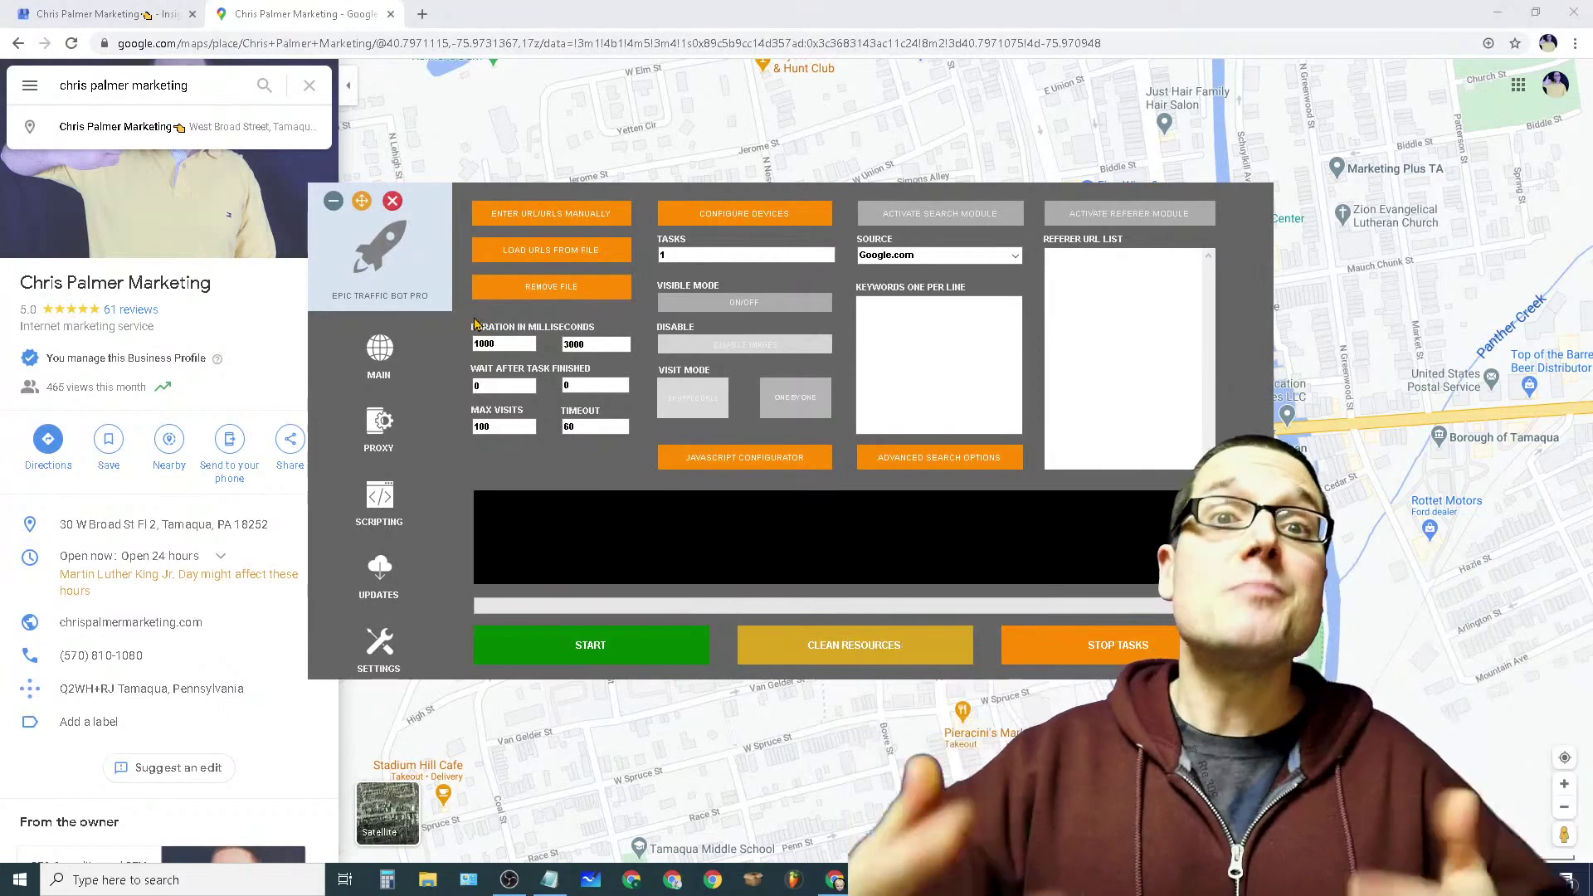
pyautogui.click(61, 8)
pyautogui.click(1166, 415)
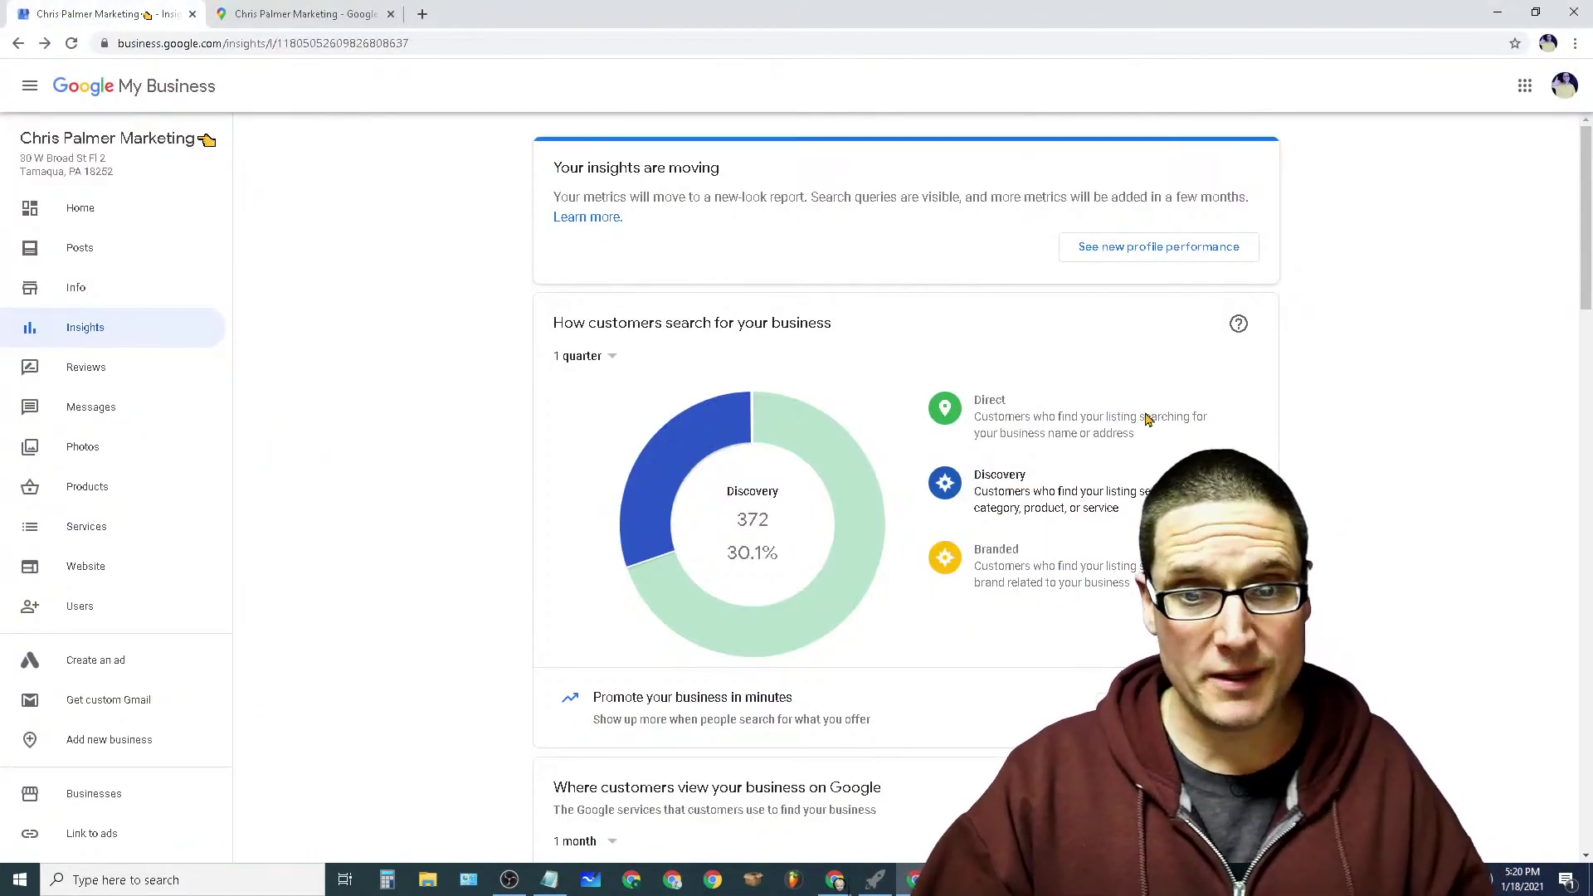
pyautogui.scroll(-4, 1164, 431)
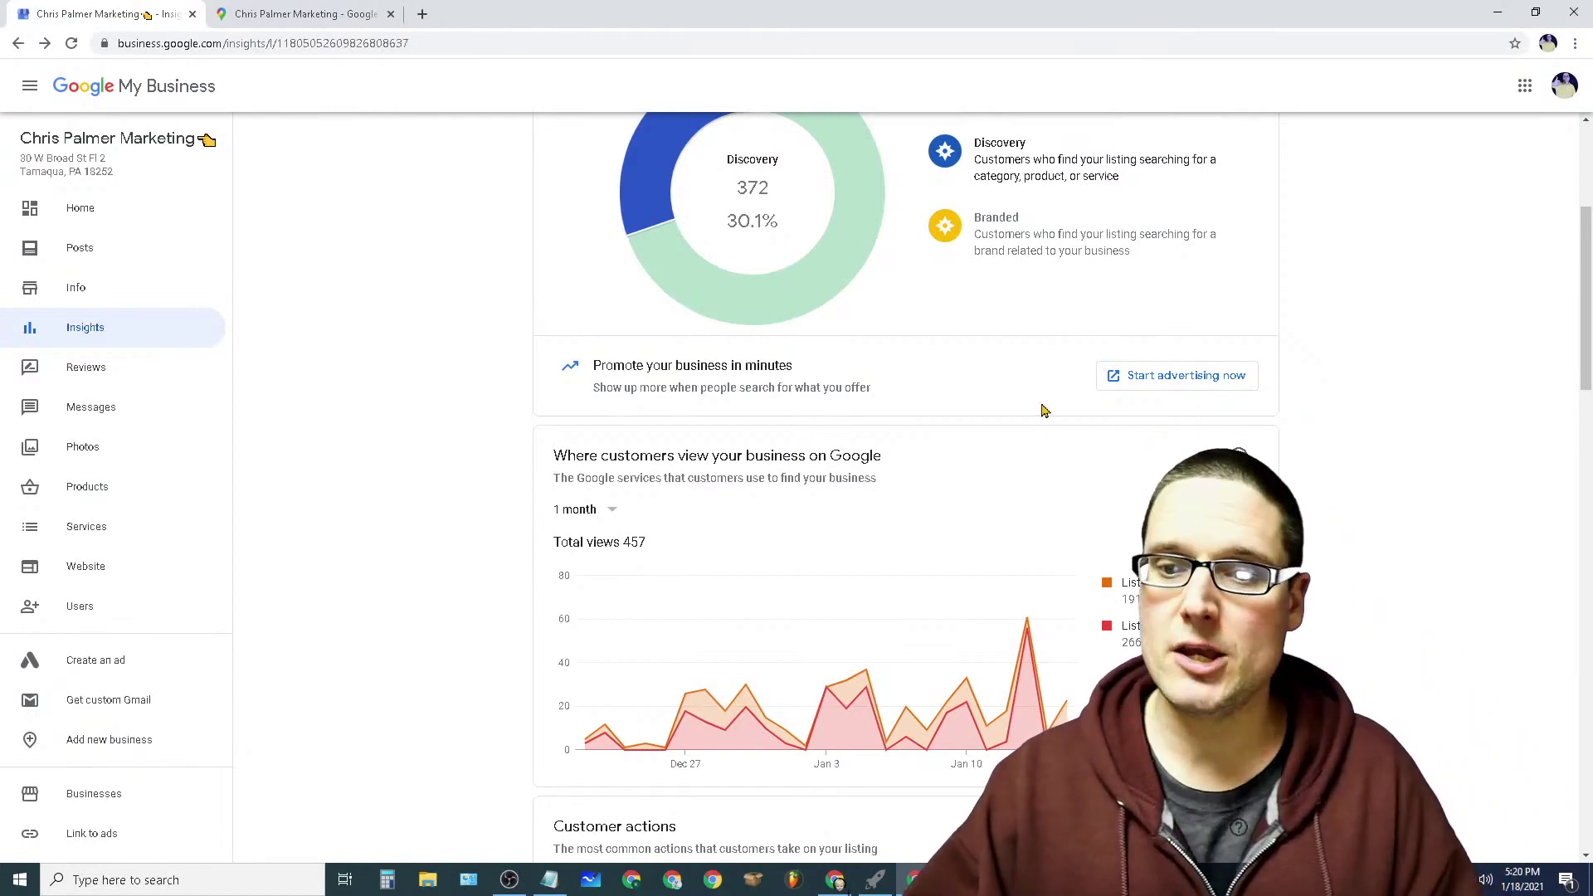
pyautogui.scroll(3, 1044, 411)
pyautogui.scroll(-7, 1043, 411)
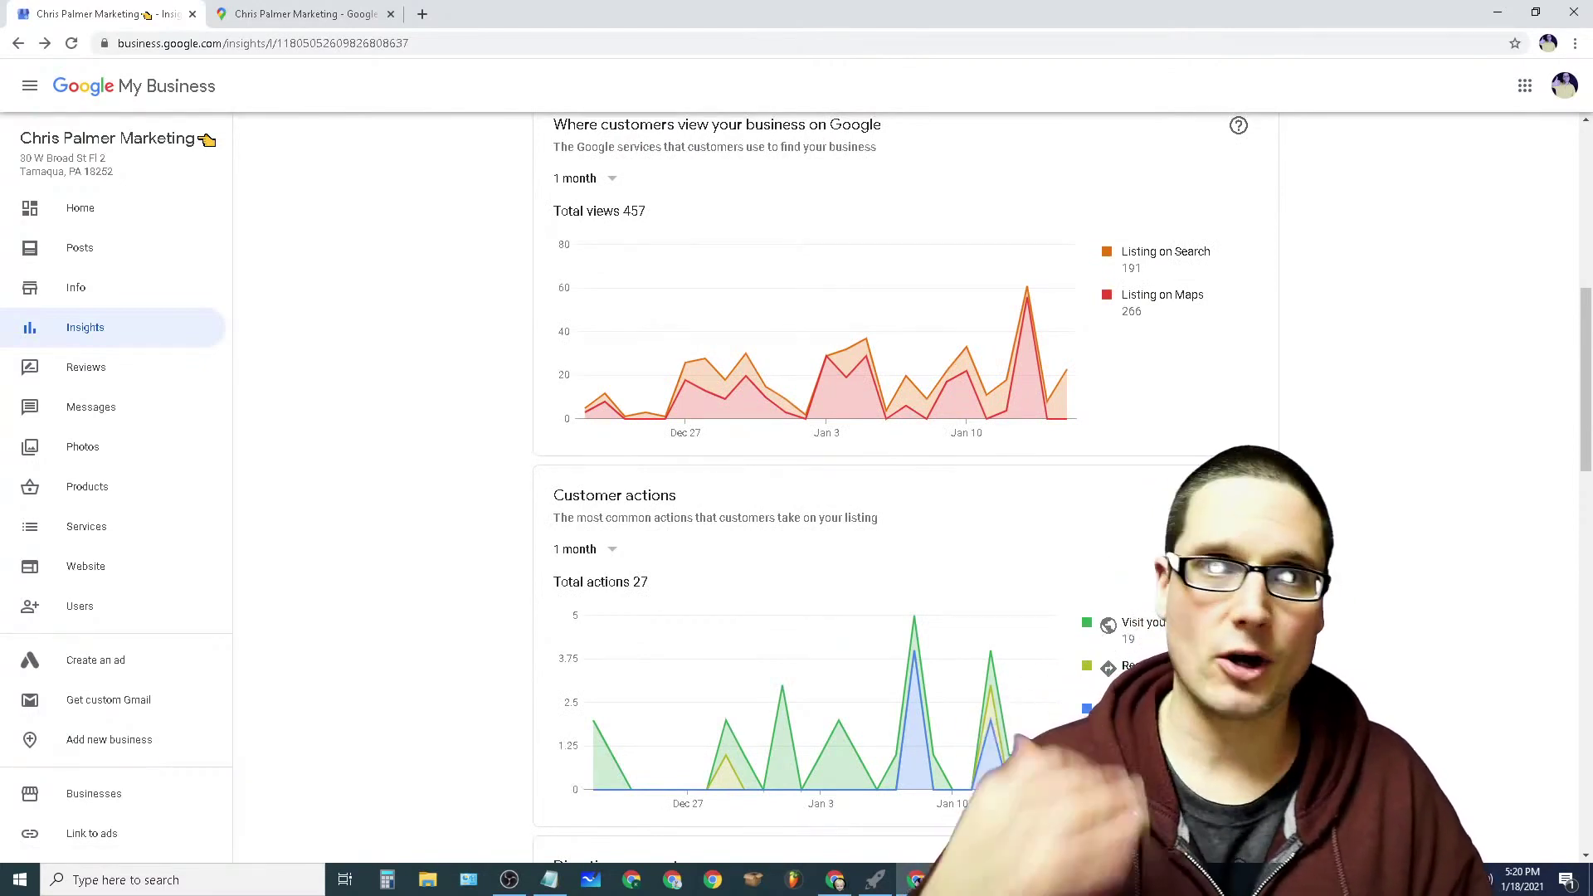
pyautogui.scroll(-5, 904, 490)
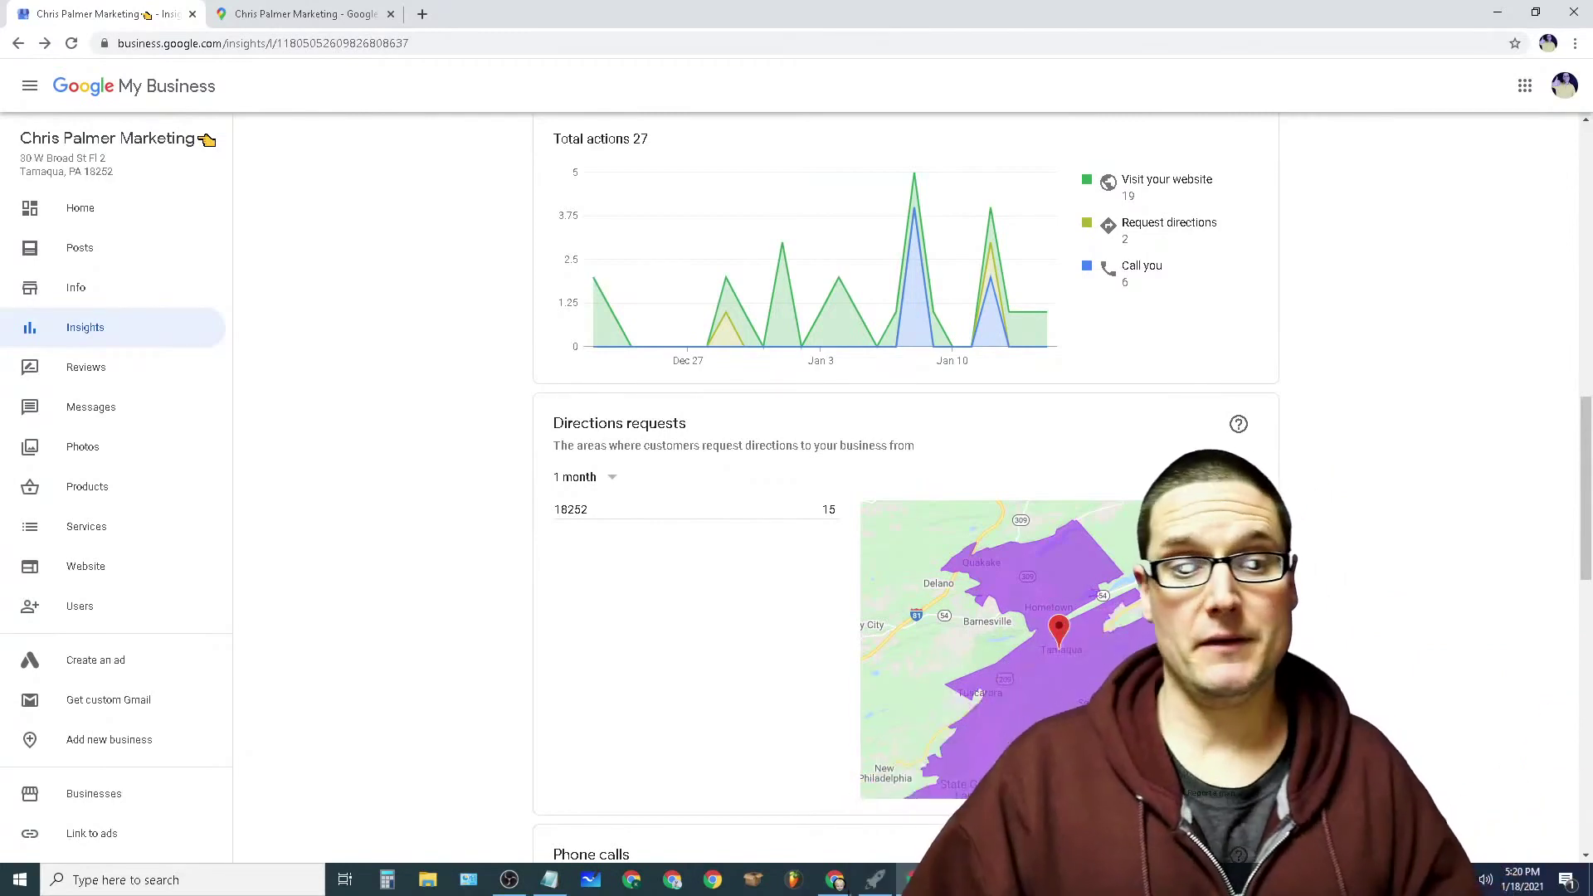
pyautogui.scroll(-9, 1461, 622)
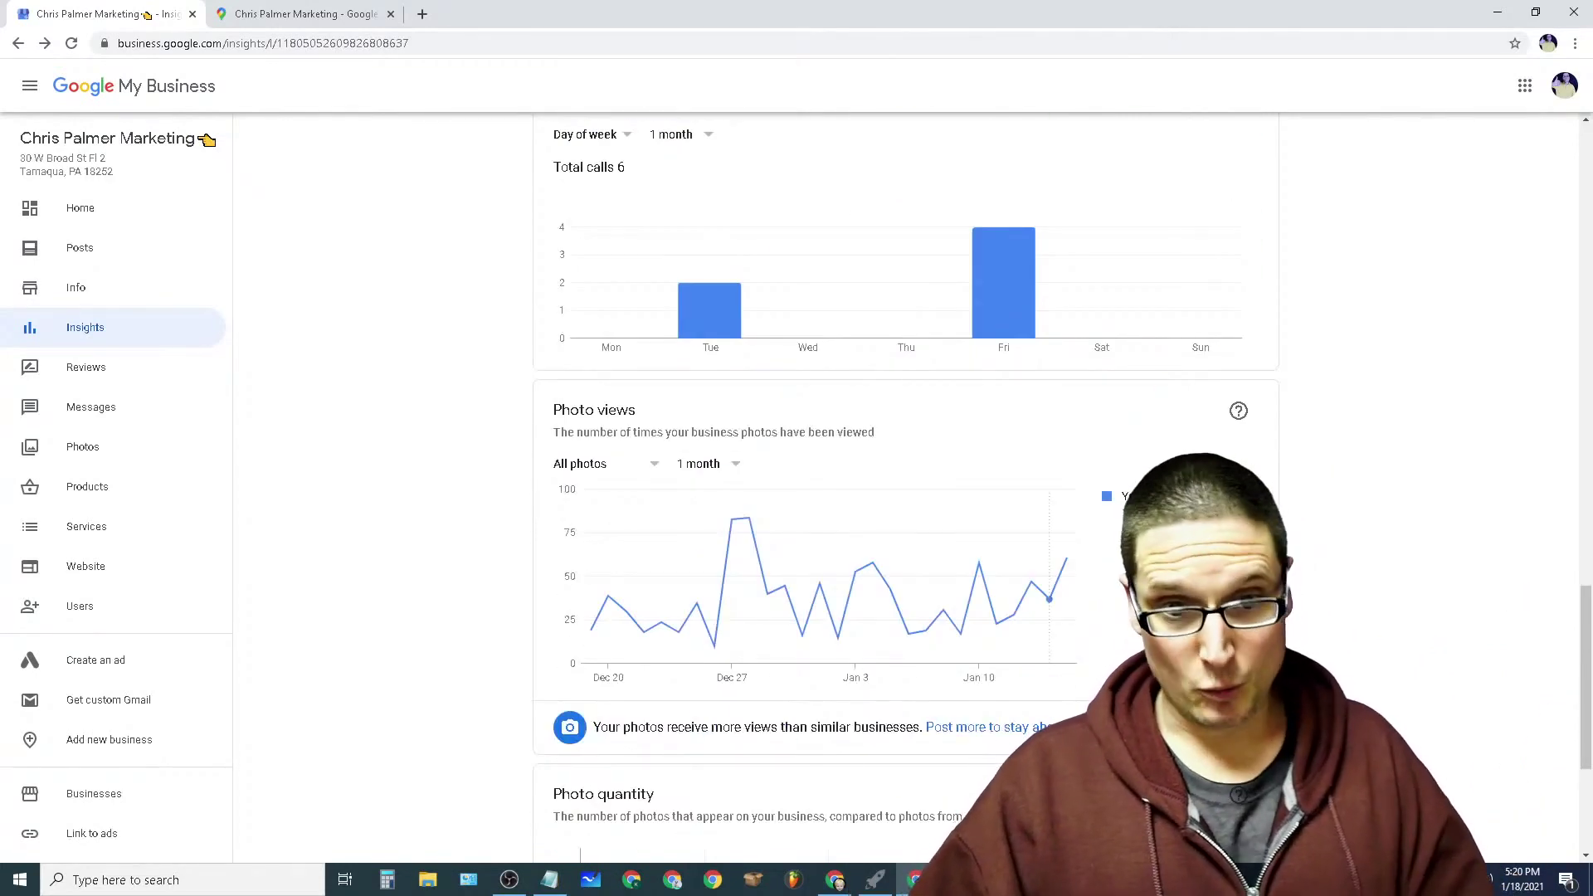
pyautogui.moveTo(639, 410); pyautogui.dragTo(552, 410)
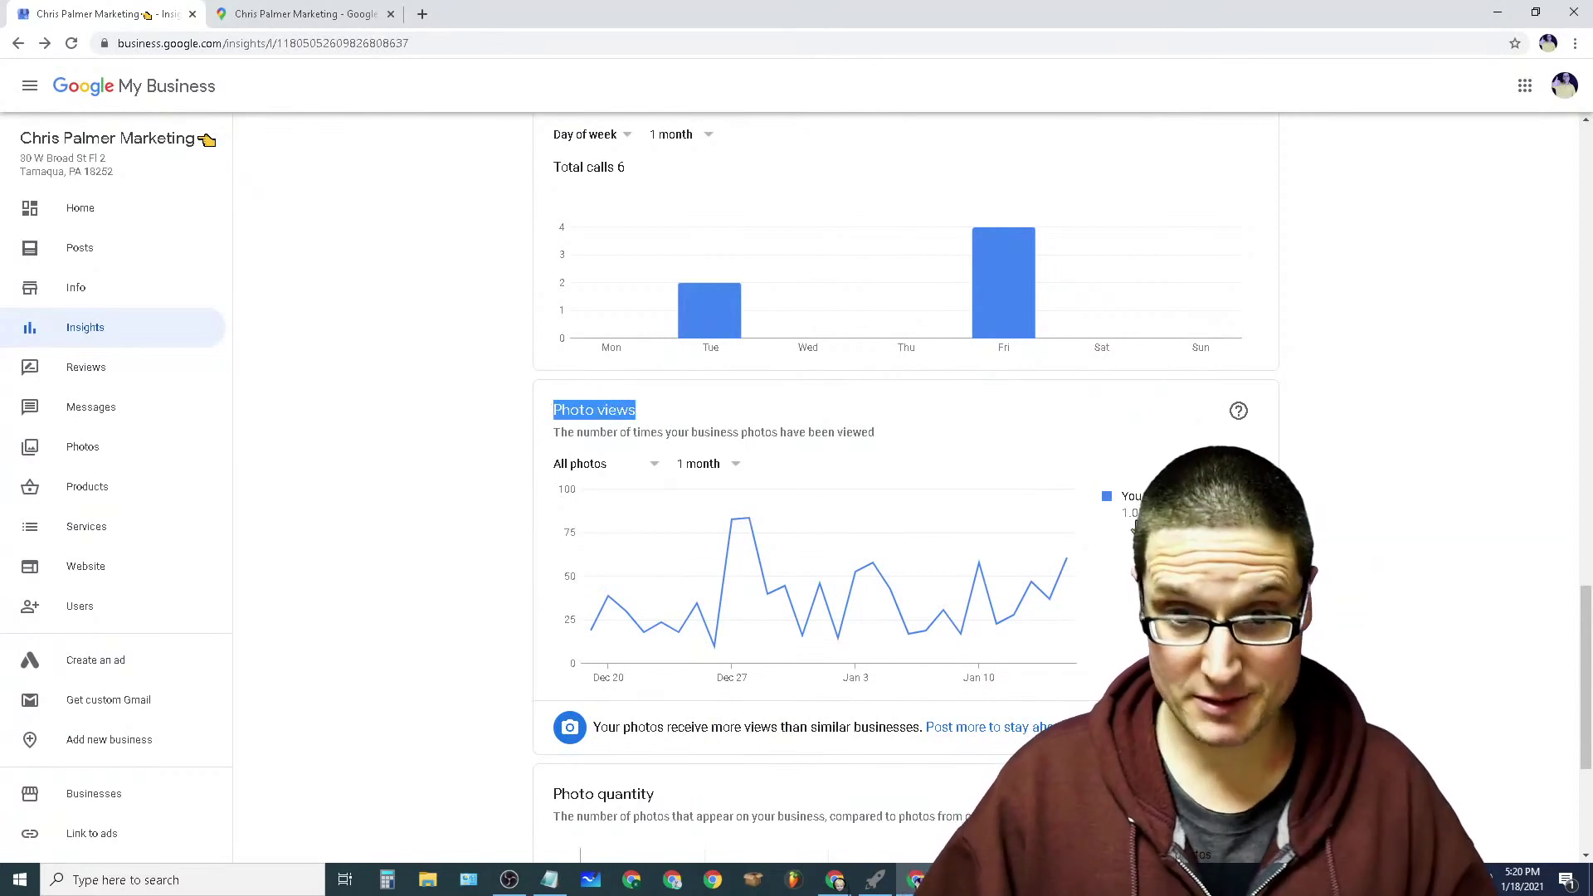
pyautogui.scroll(-4, 1013, 480)
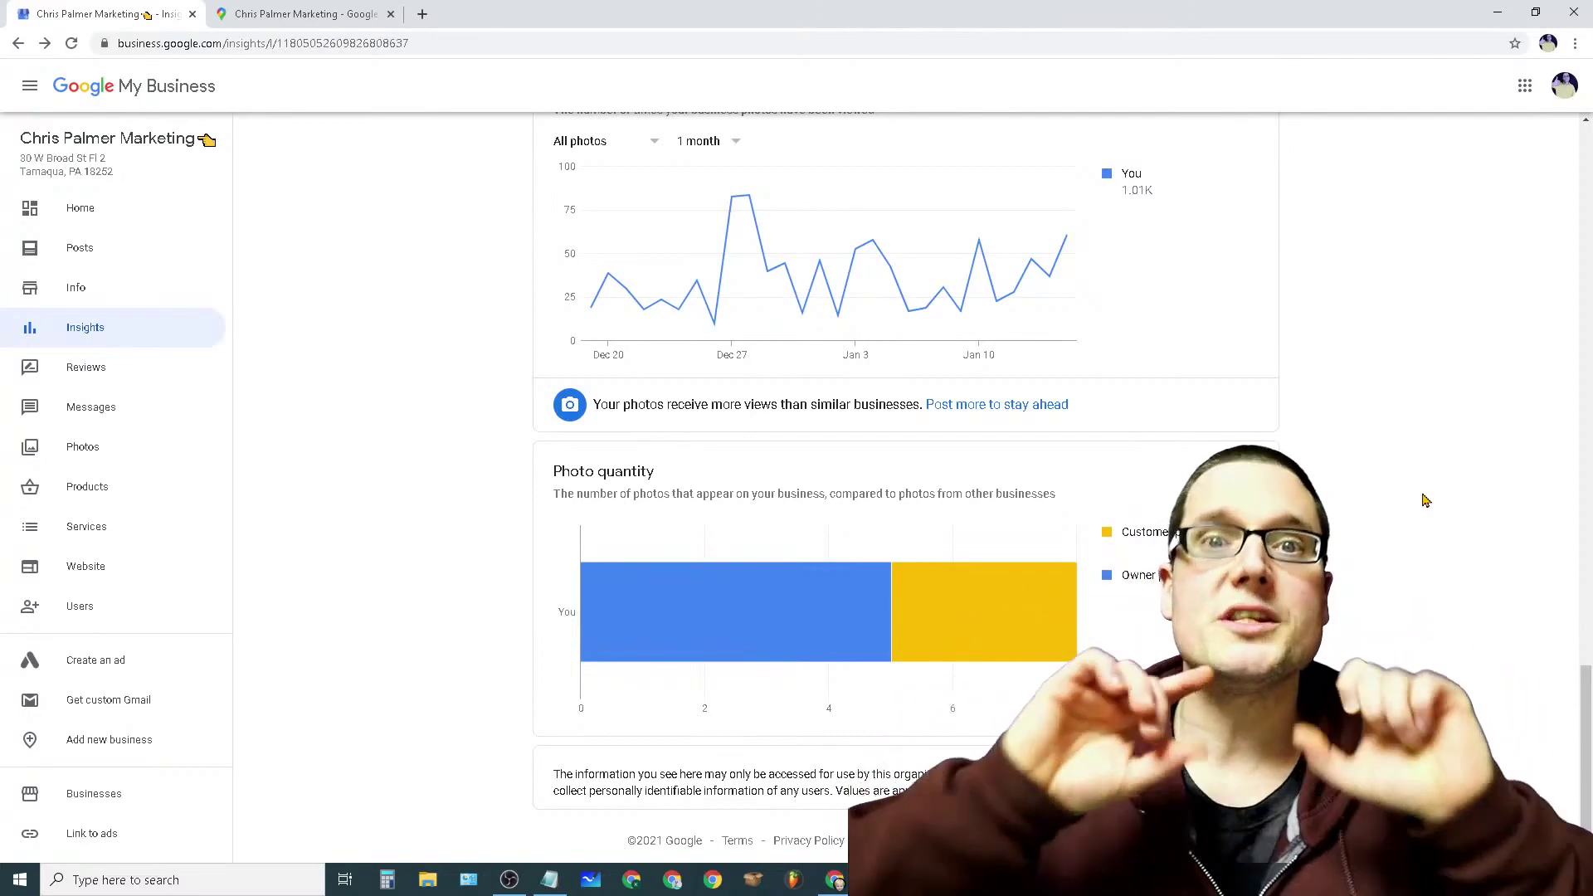
pyautogui.scroll(4, 777, 456)
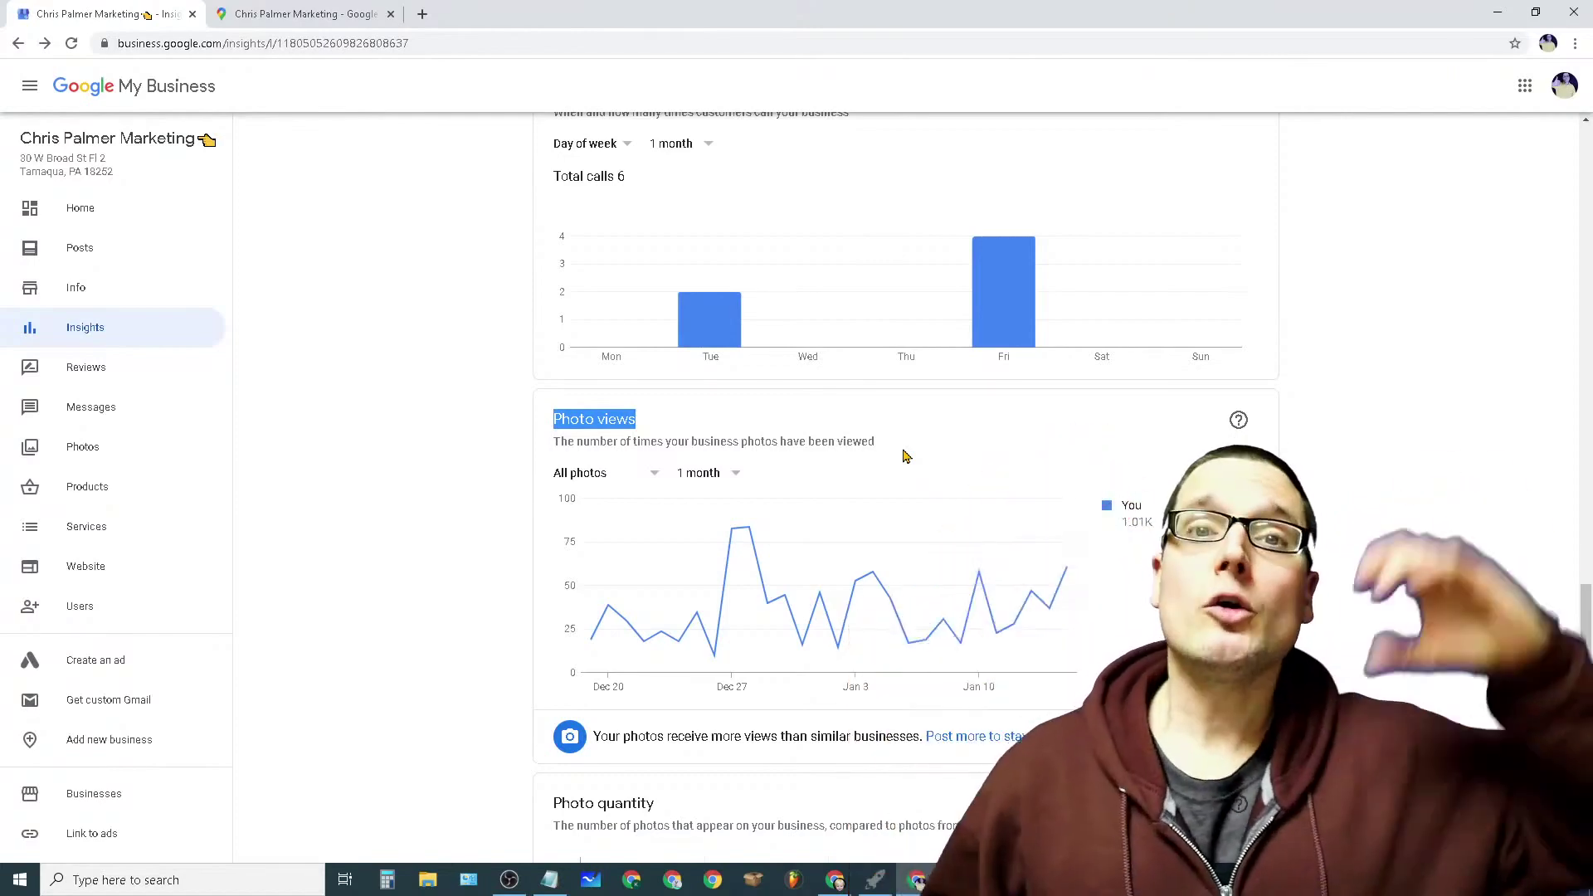
pyautogui.scroll(10, 904, 457)
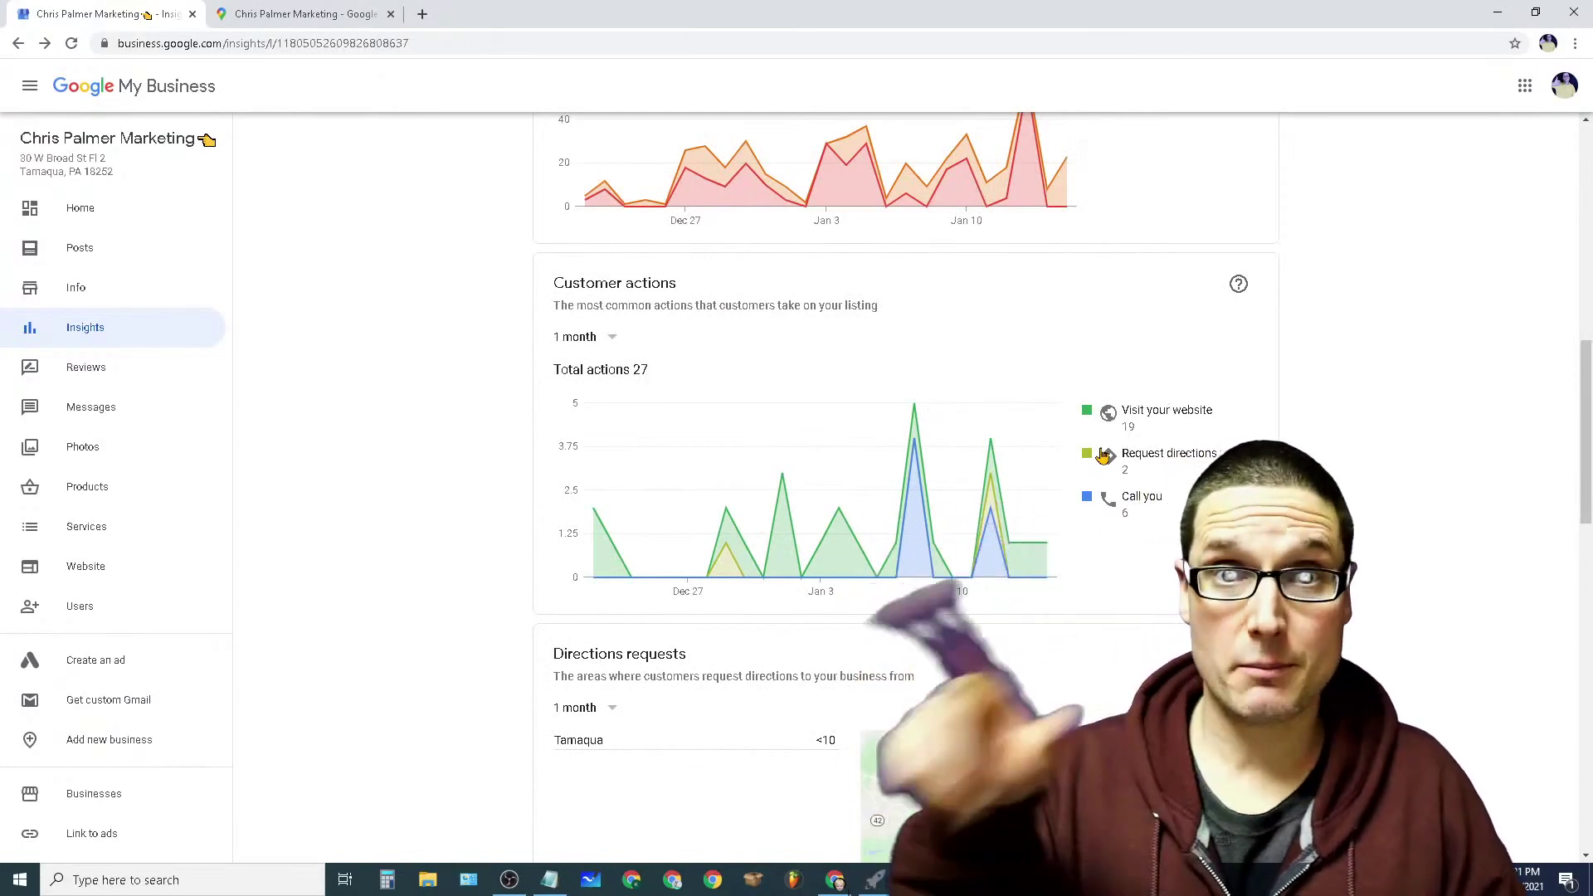
pyautogui.scroll(-3, 1281, 435)
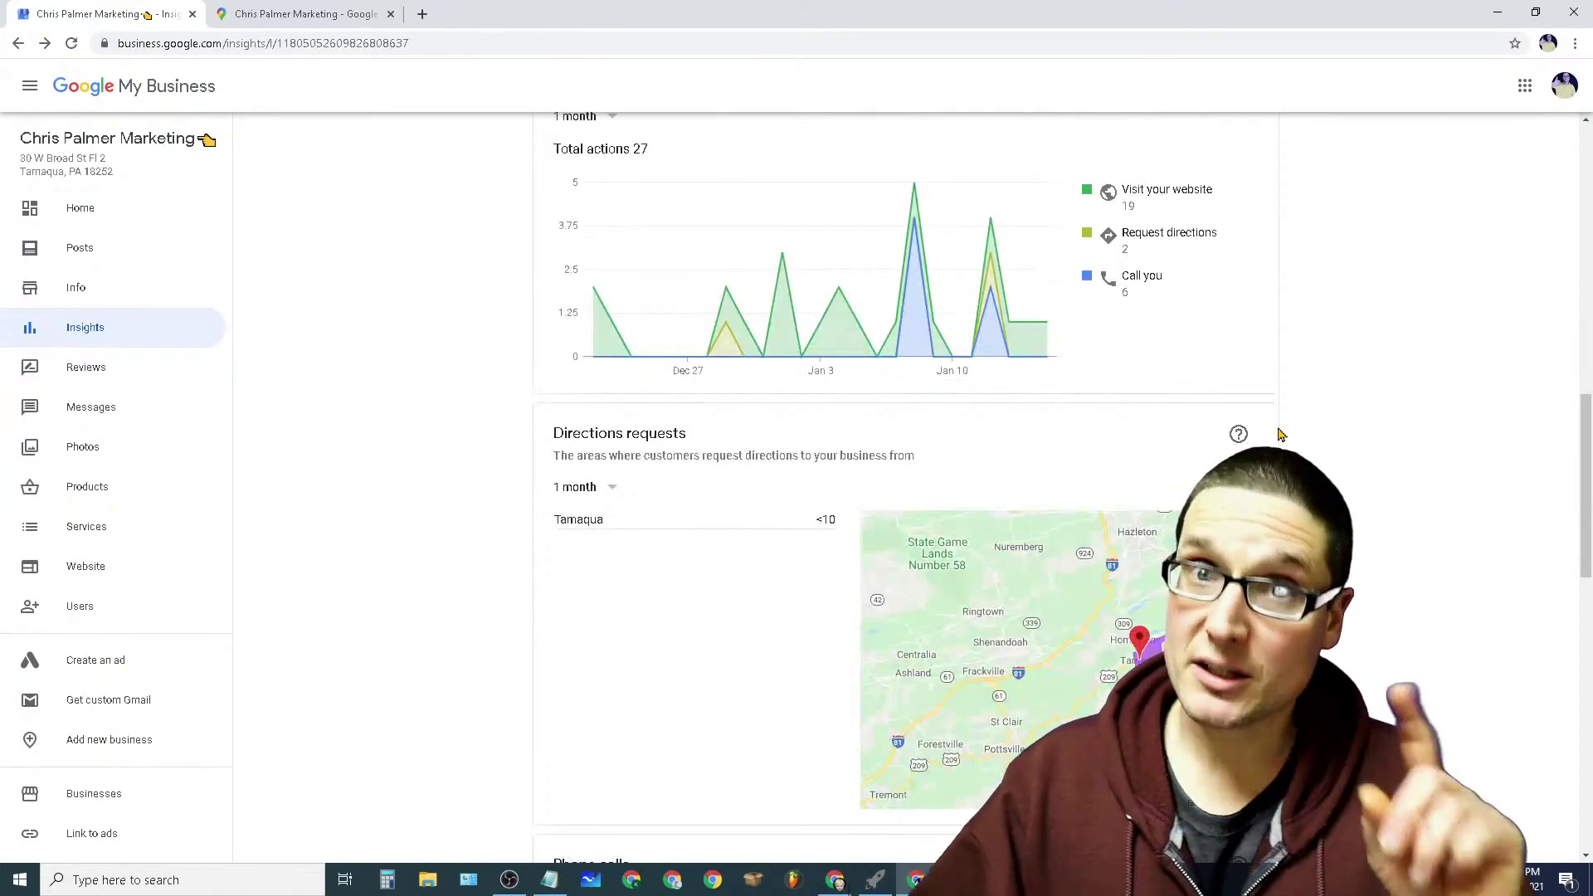
pyautogui.scroll(-10, 1280, 435)
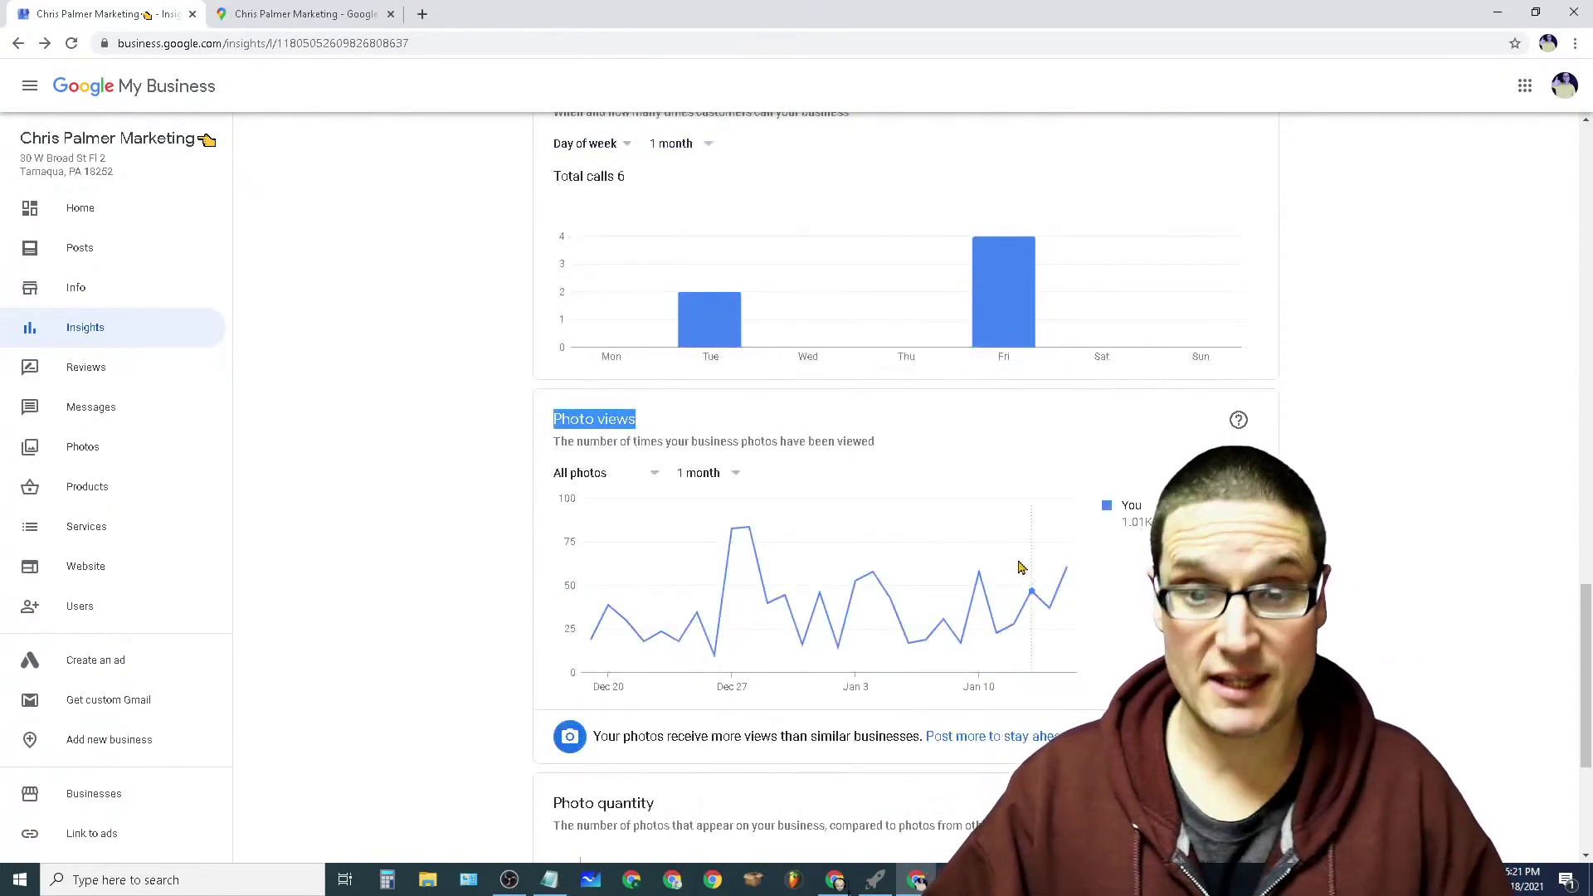
pyautogui.scroll(3, 1129, 545)
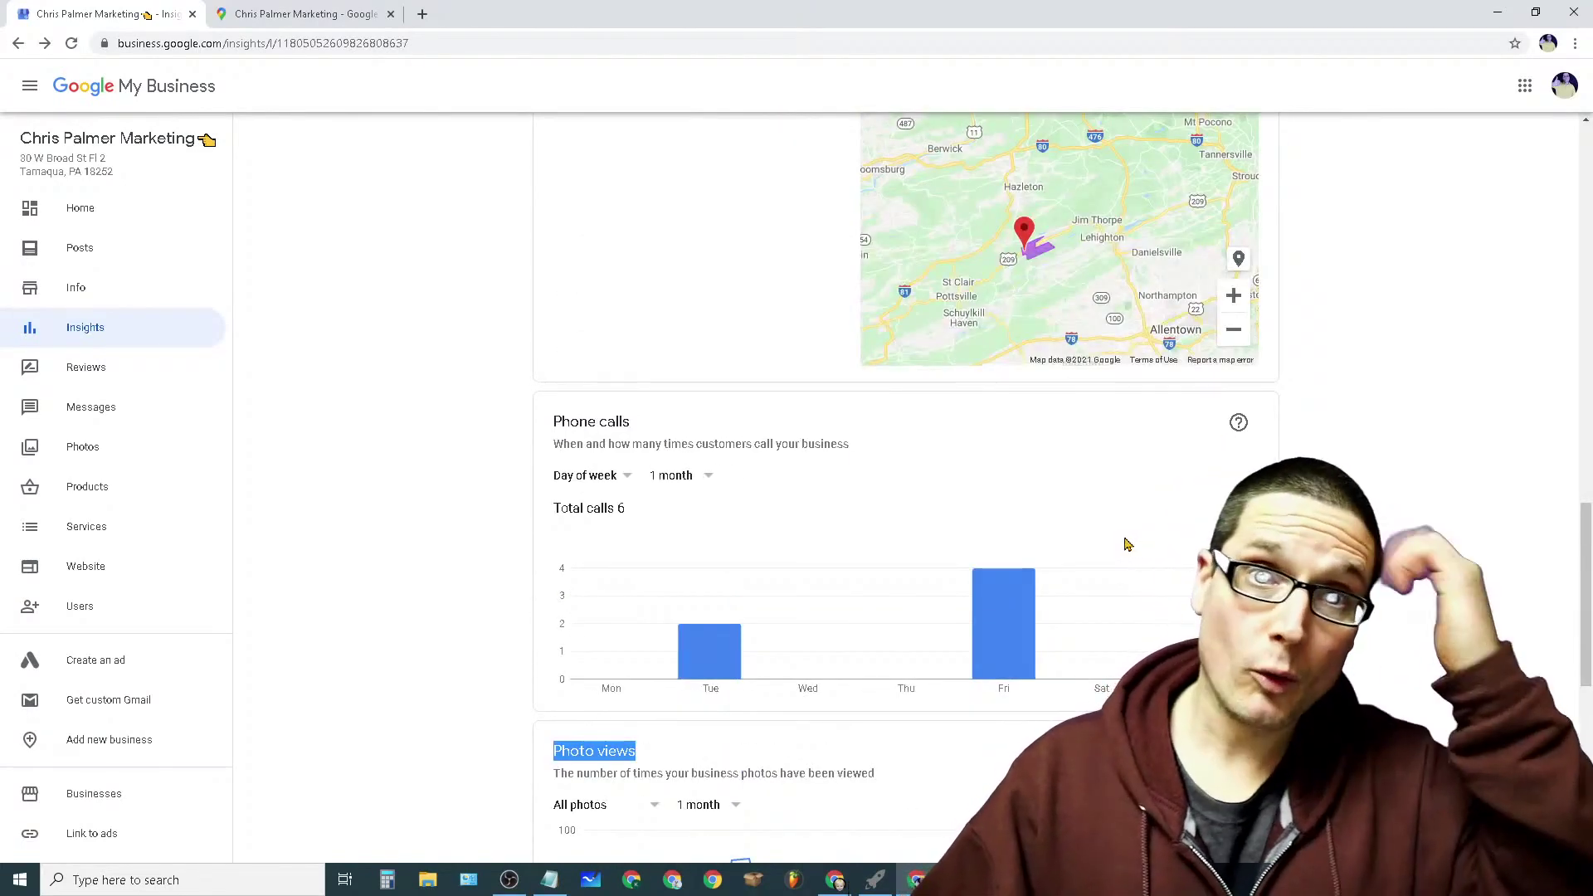
pyautogui.scroll(10, 1127, 543)
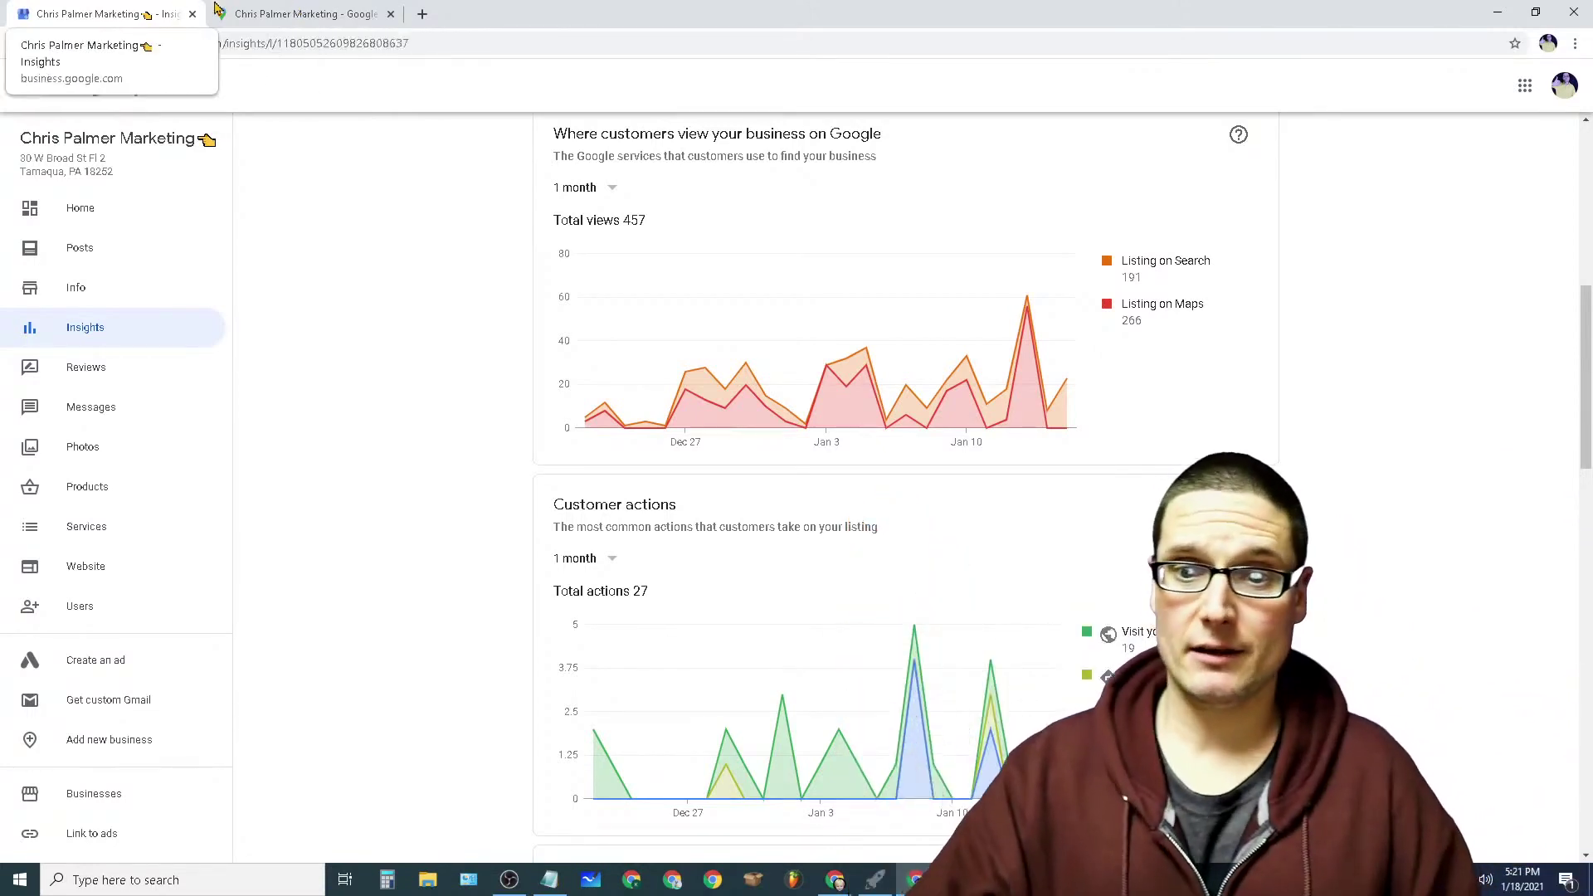
# Step: Zoom out and search Google Maps for 'Plumber New York'
pyautogui.scroll(-3, 904, 490)
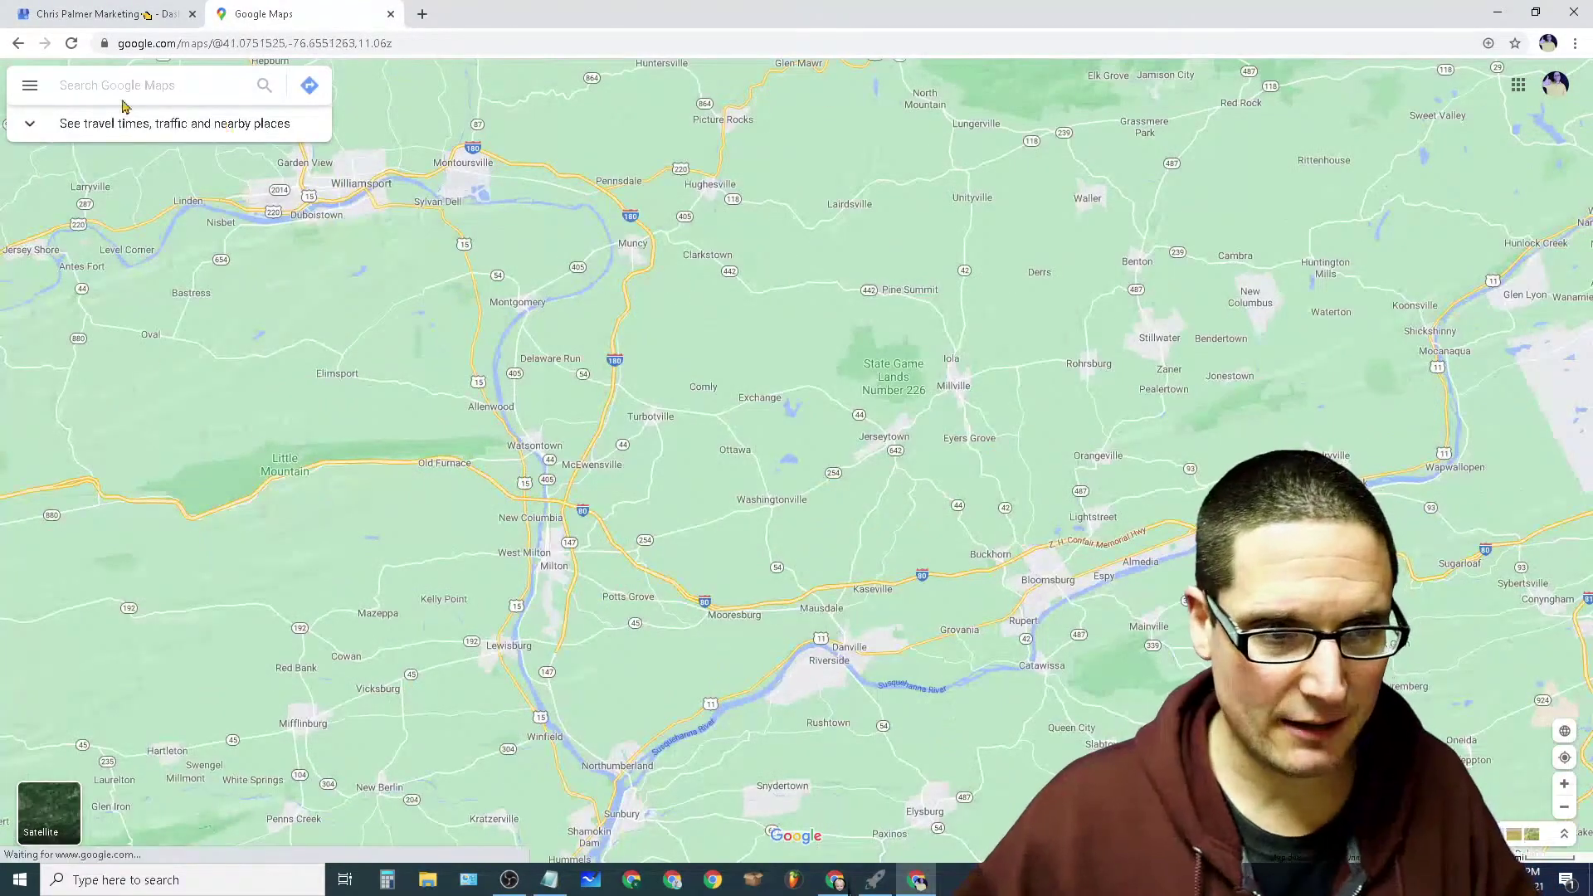
pyautogui.scroll(-1, 917, 646)
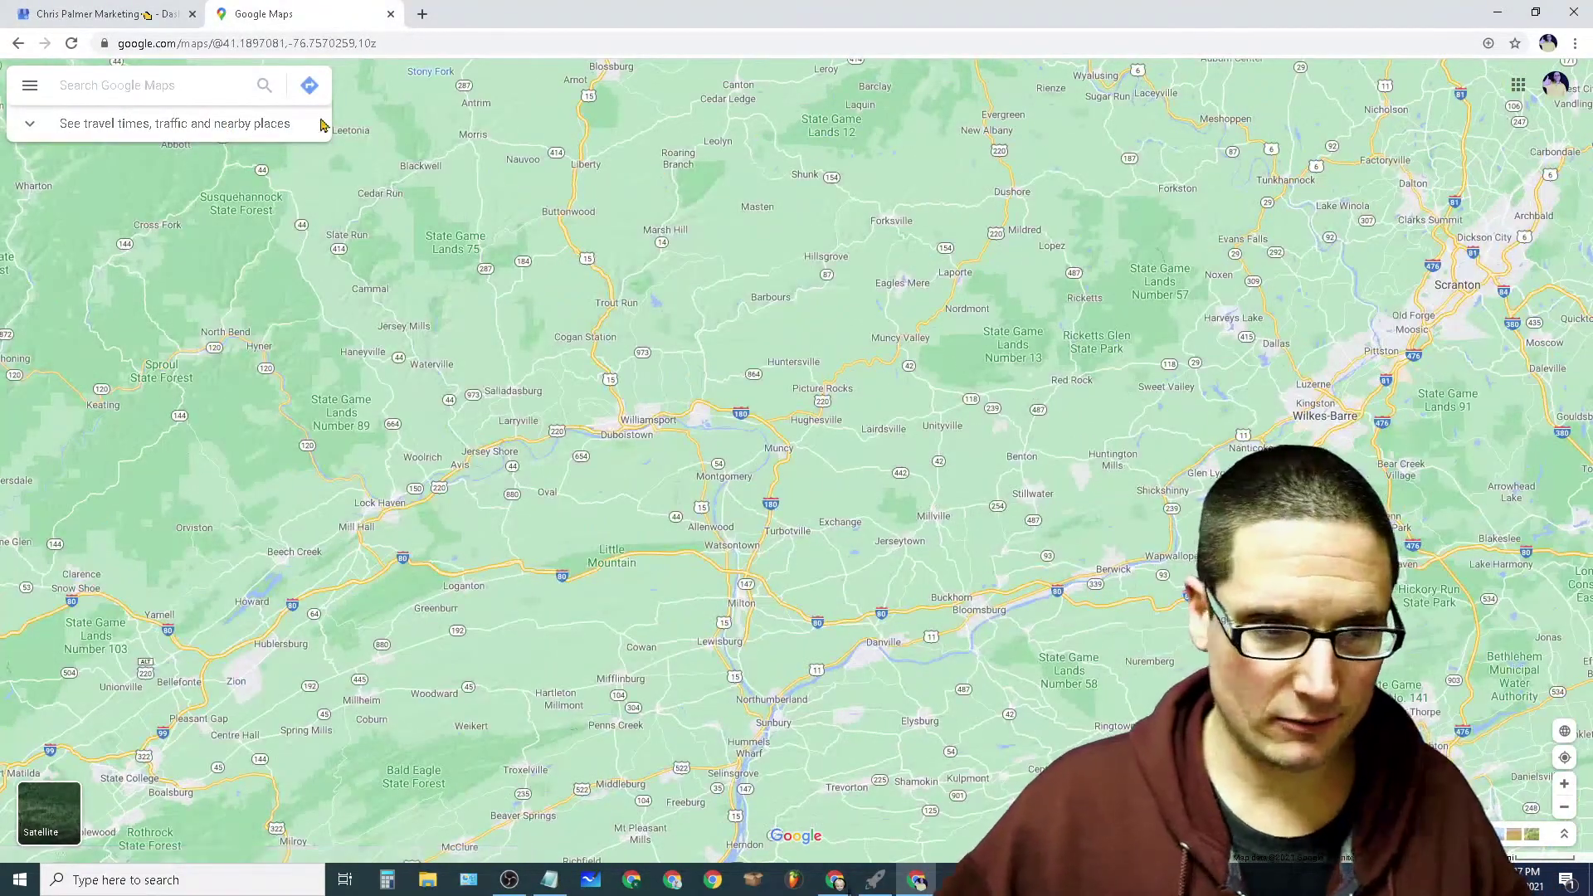
pyautogui.scroll(-1, 1147, 424)
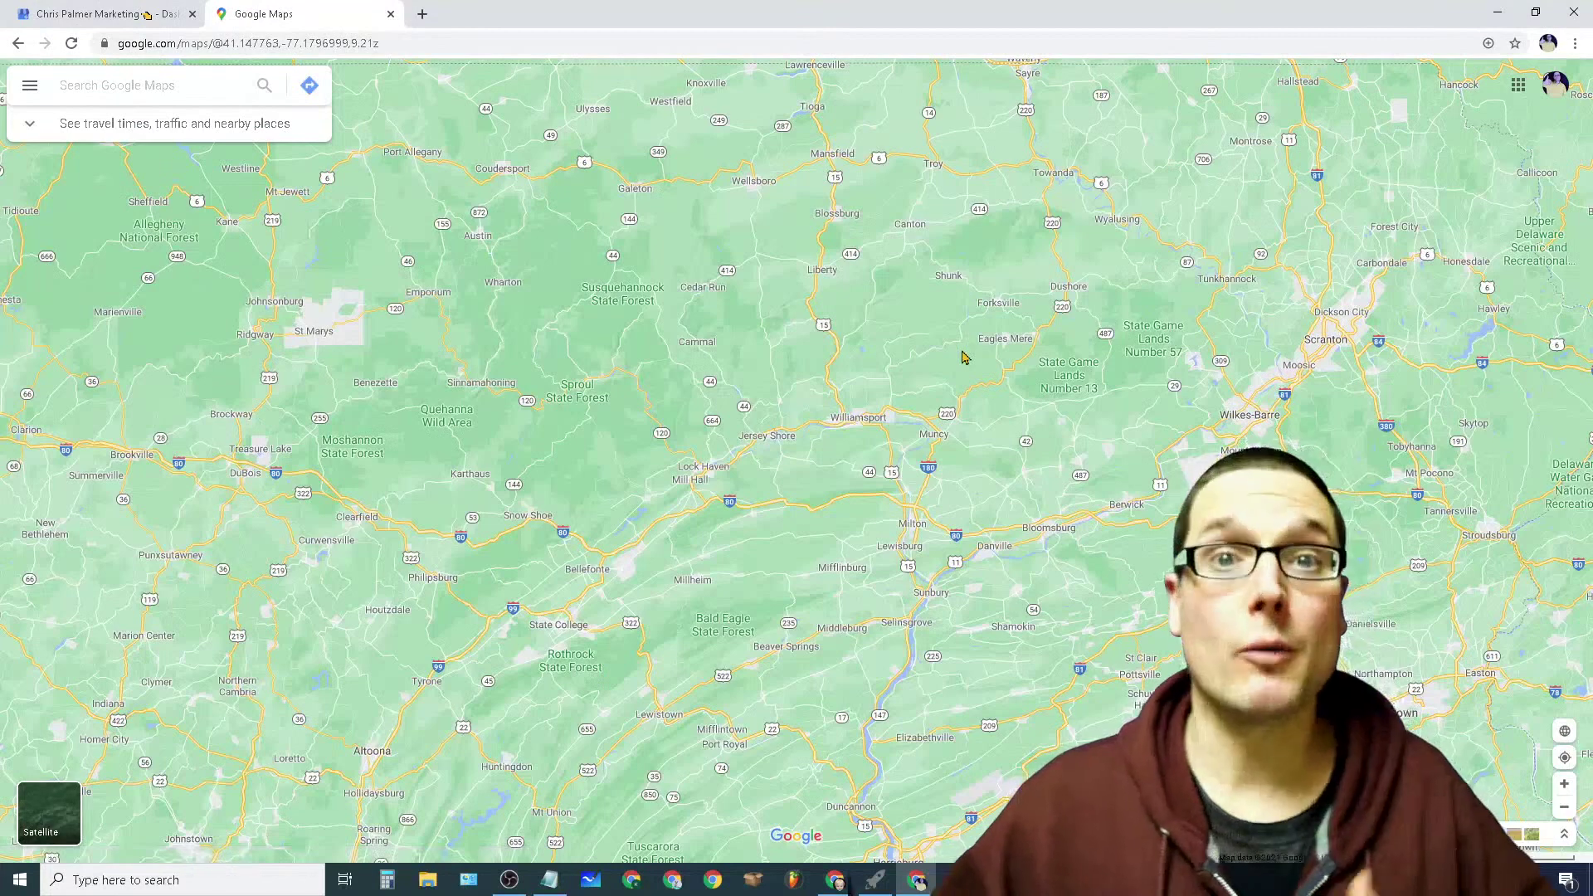
pyautogui.click(87, 76)
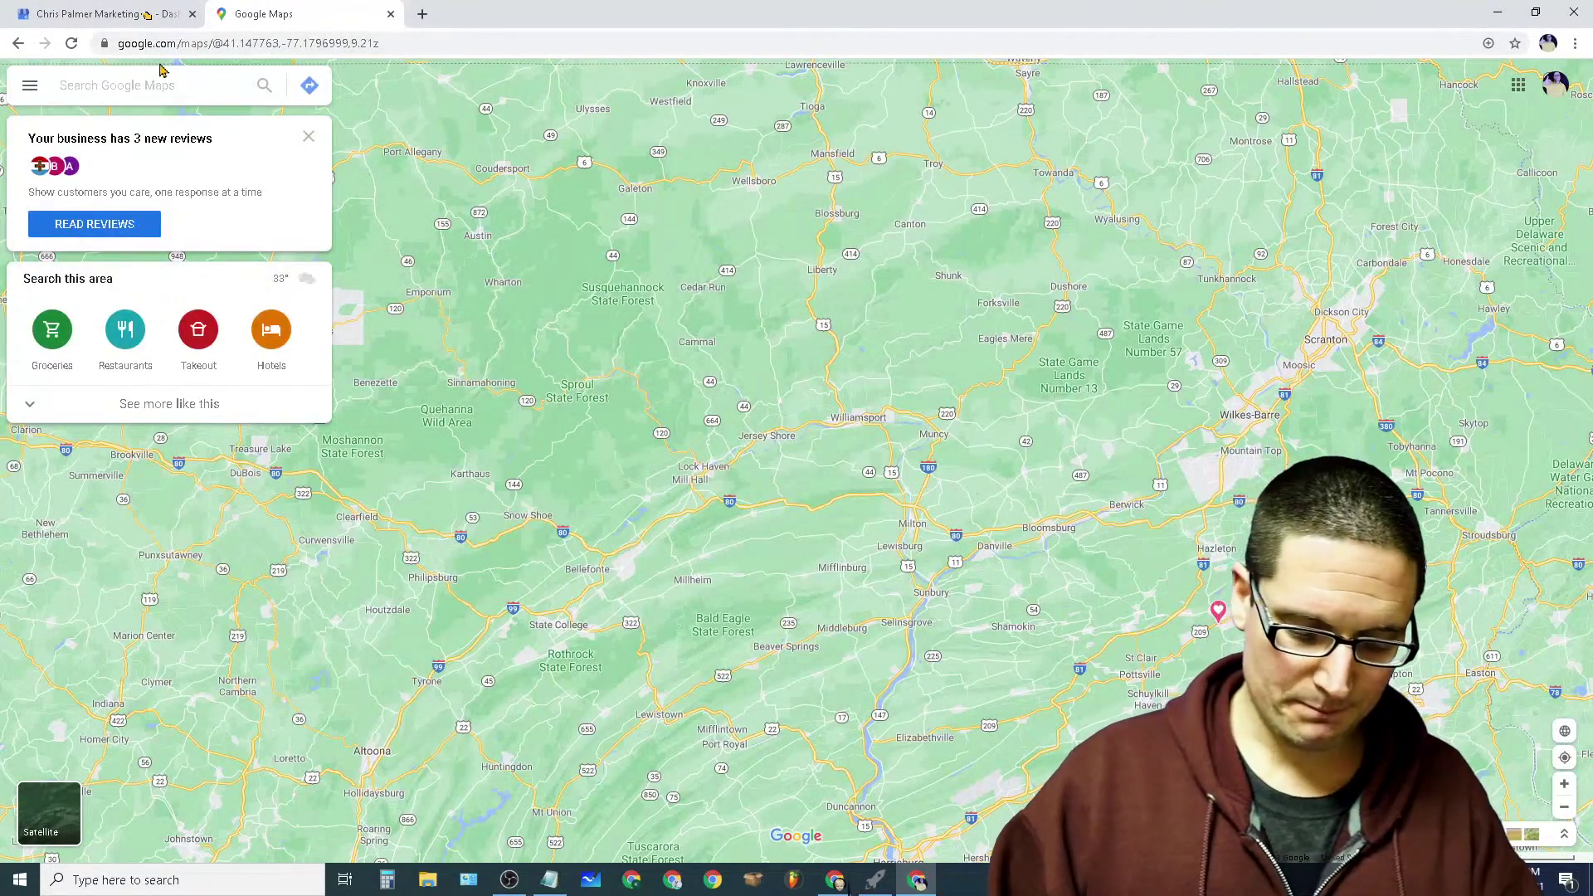
pyautogui.write('Plumber Ne')
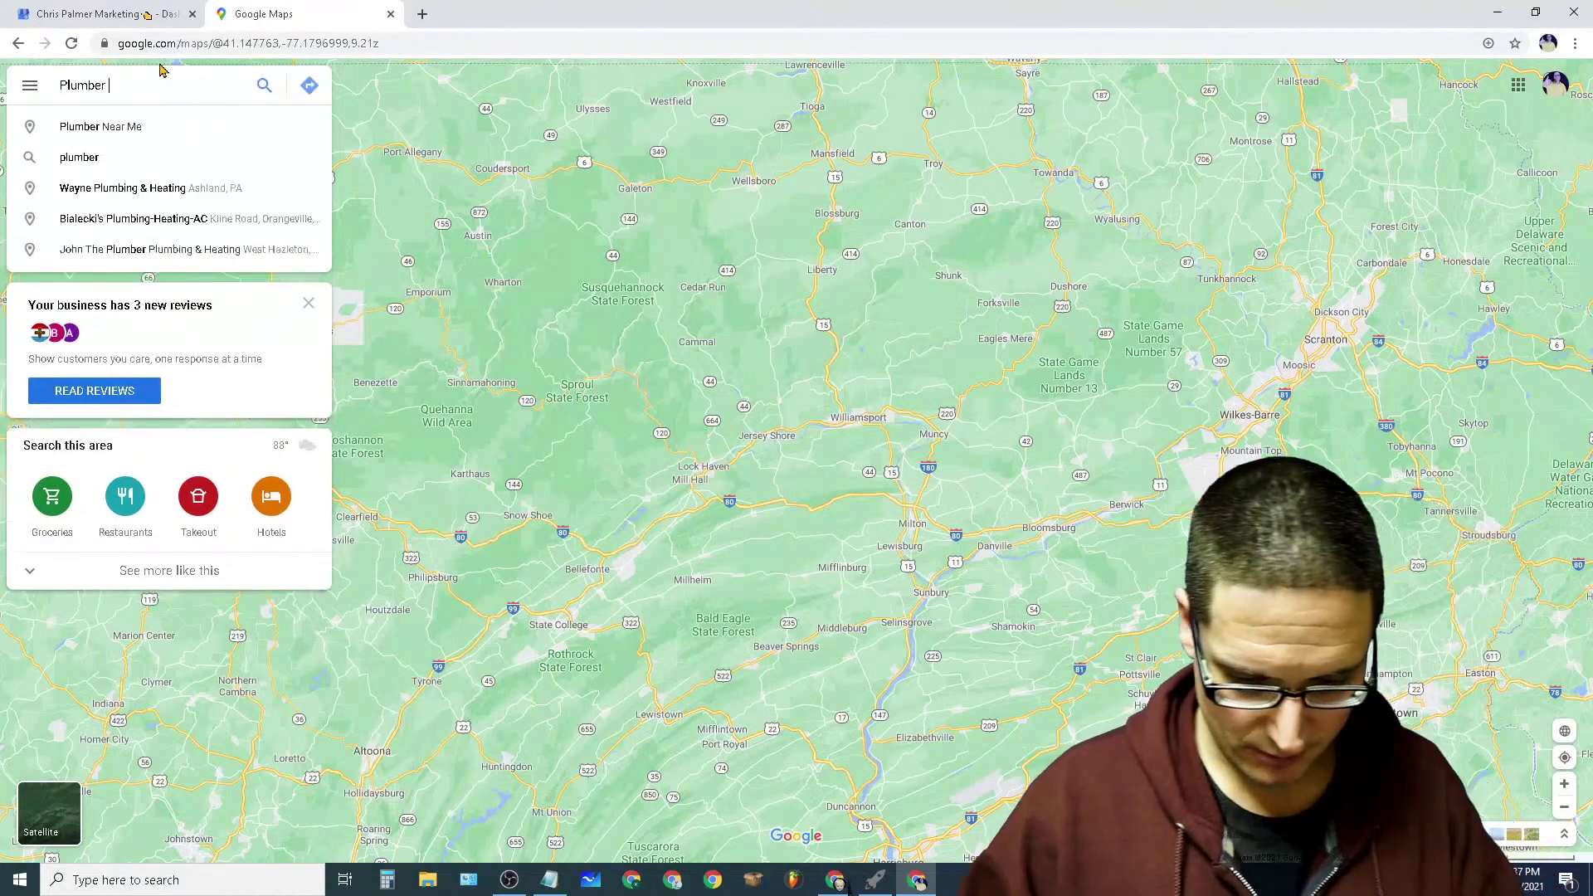
pyautogui.write('w York')
pyautogui.press('Return')
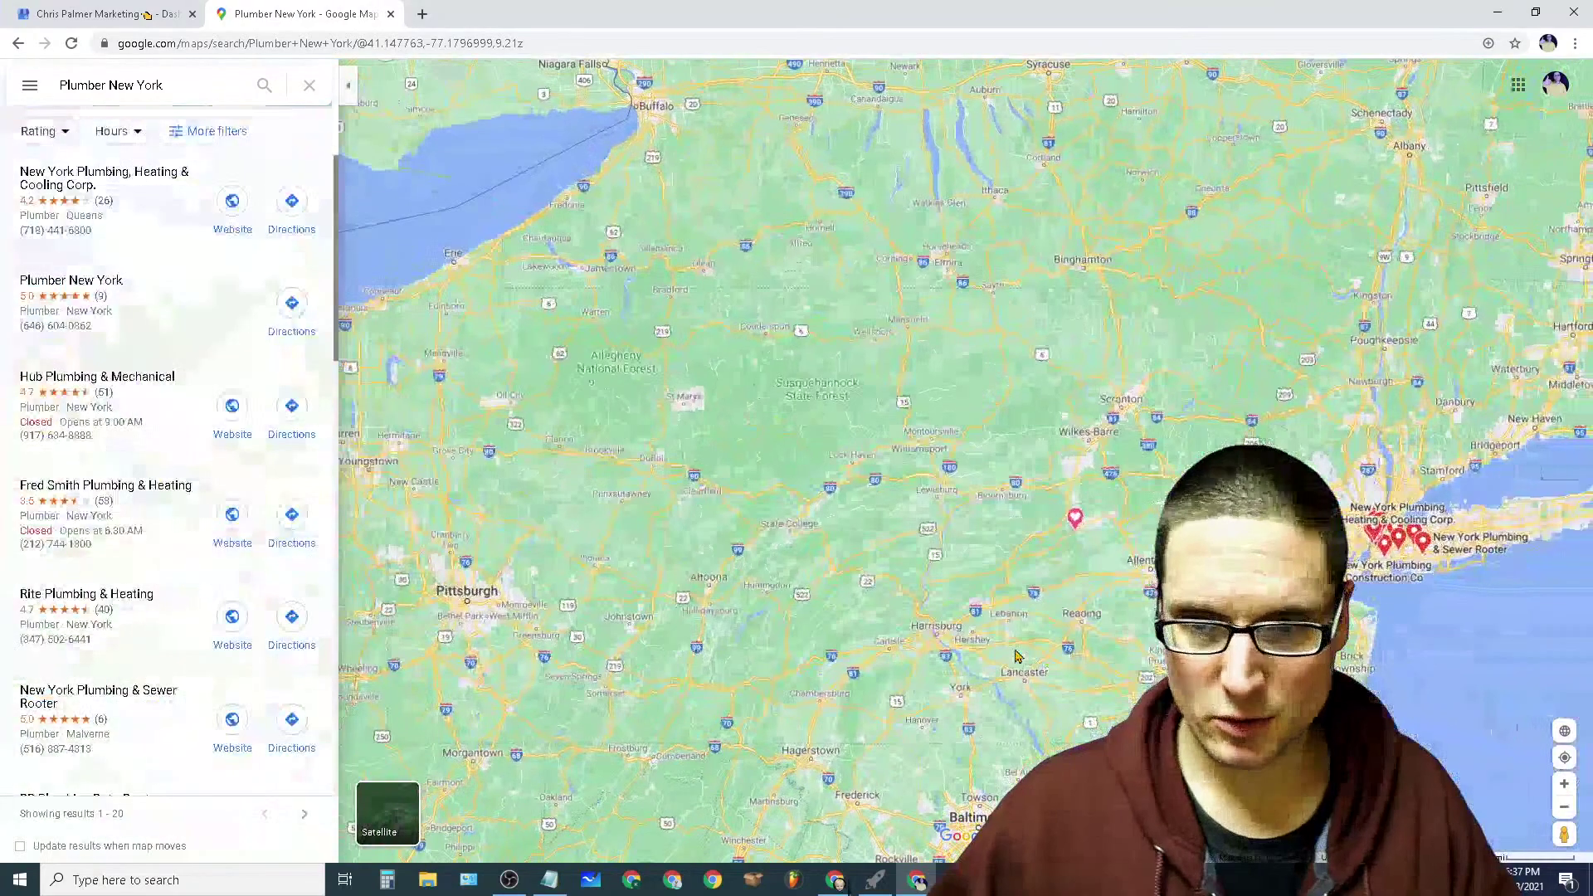
# Step: Pan the map to show the plumber pins around New York City and Long Island
pyautogui.moveTo(1493, 661); pyautogui.dragTo(650, 694)
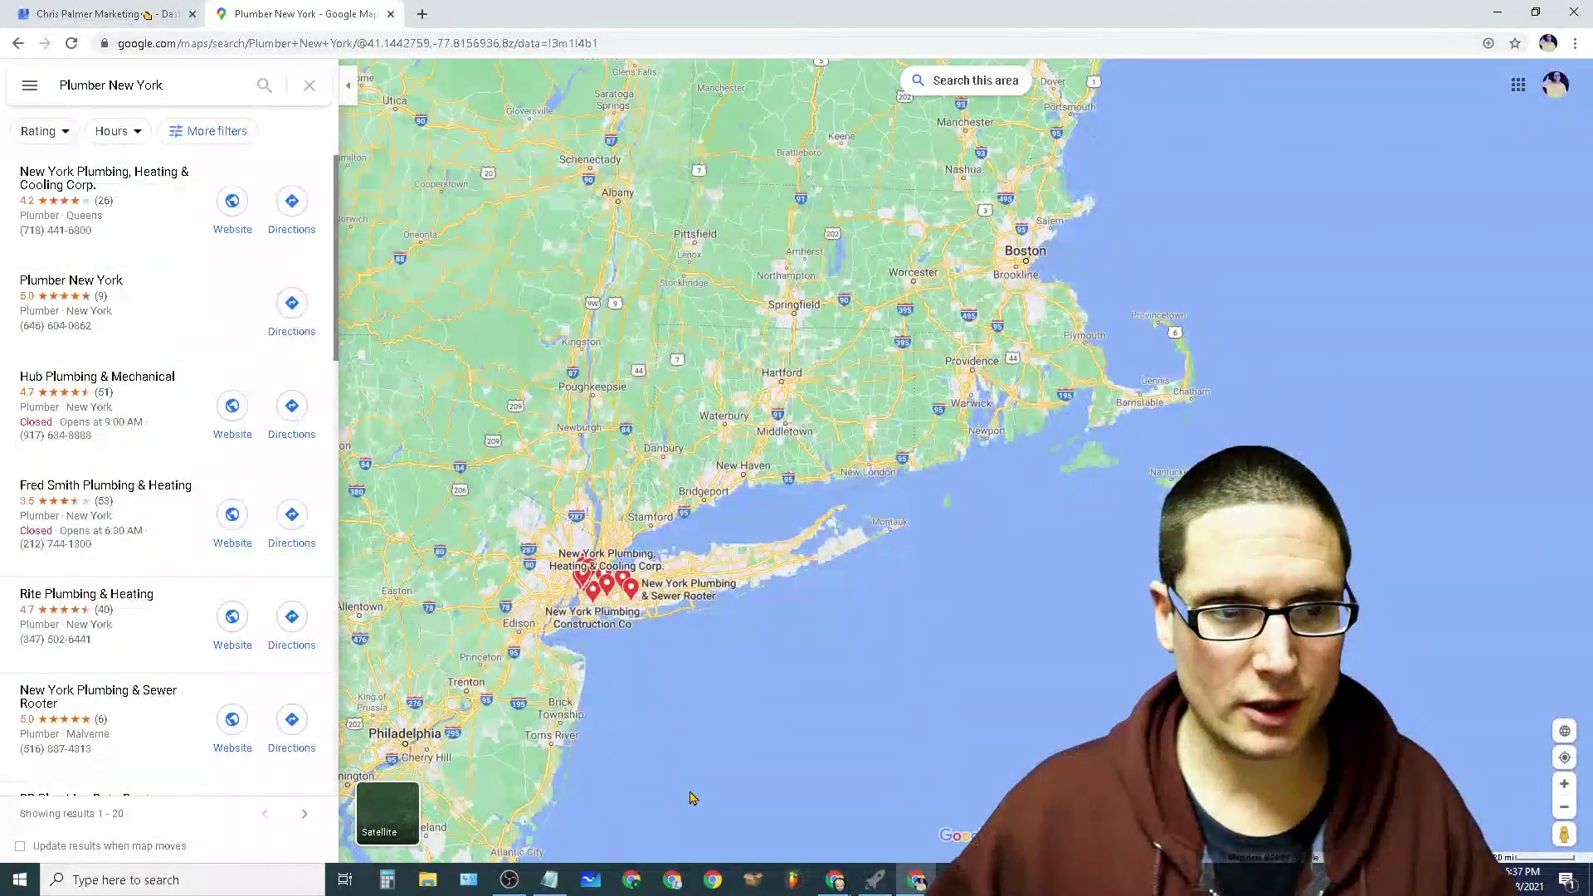
pyautogui.moveTo(678, 772); pyautogui.dragTo(587, 515)
pyautogui.scroll(5, 742, 522)
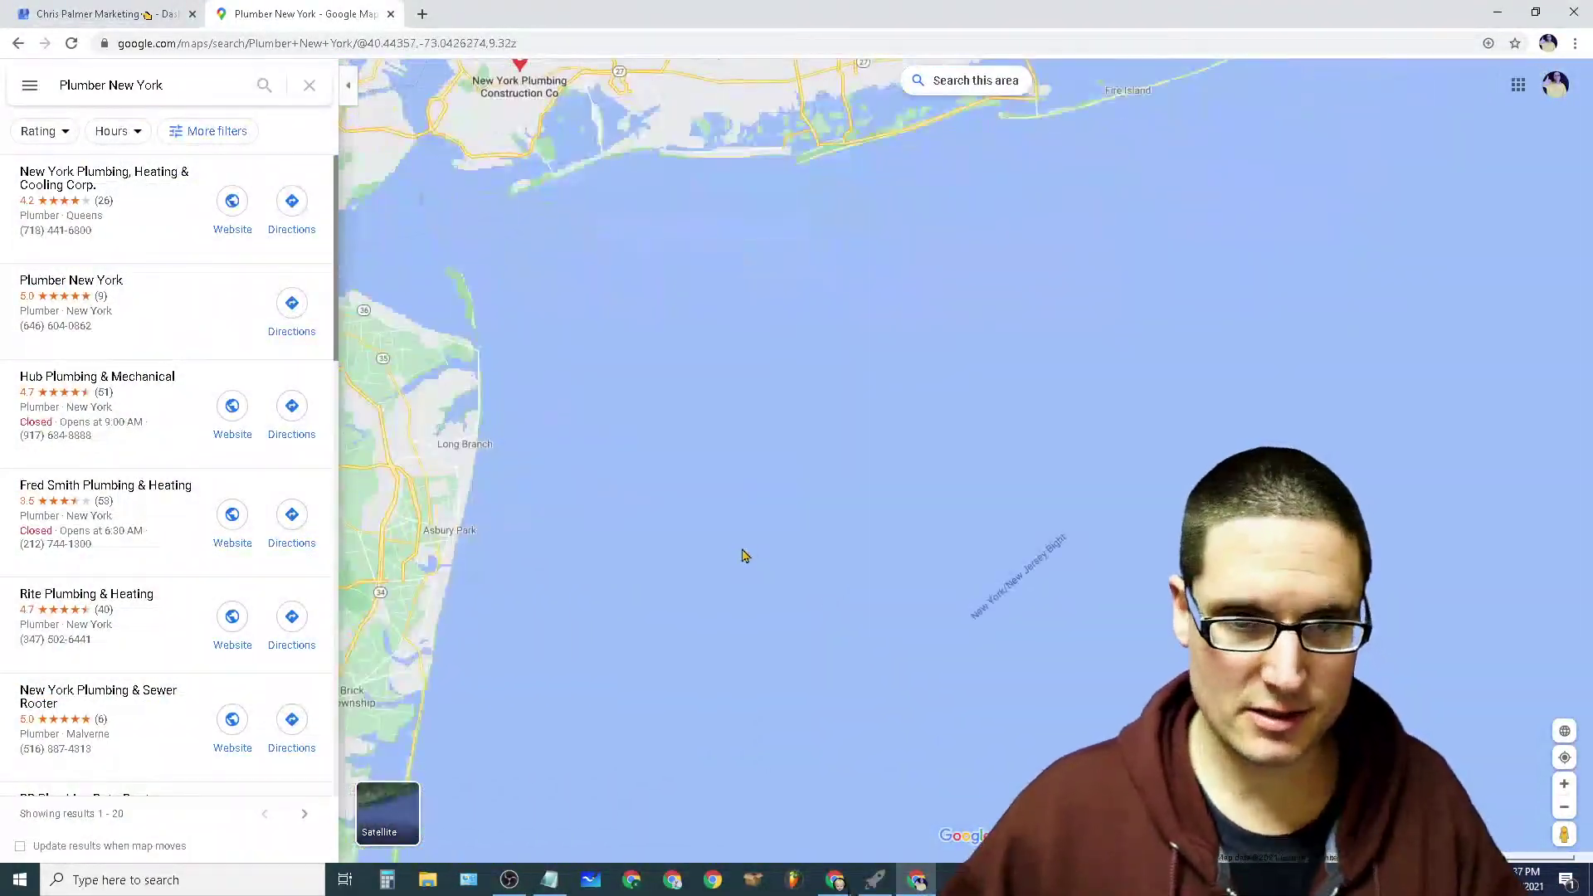
pyautogui.moveTo(827, 279); pyautogui.dragTo(931, 536)
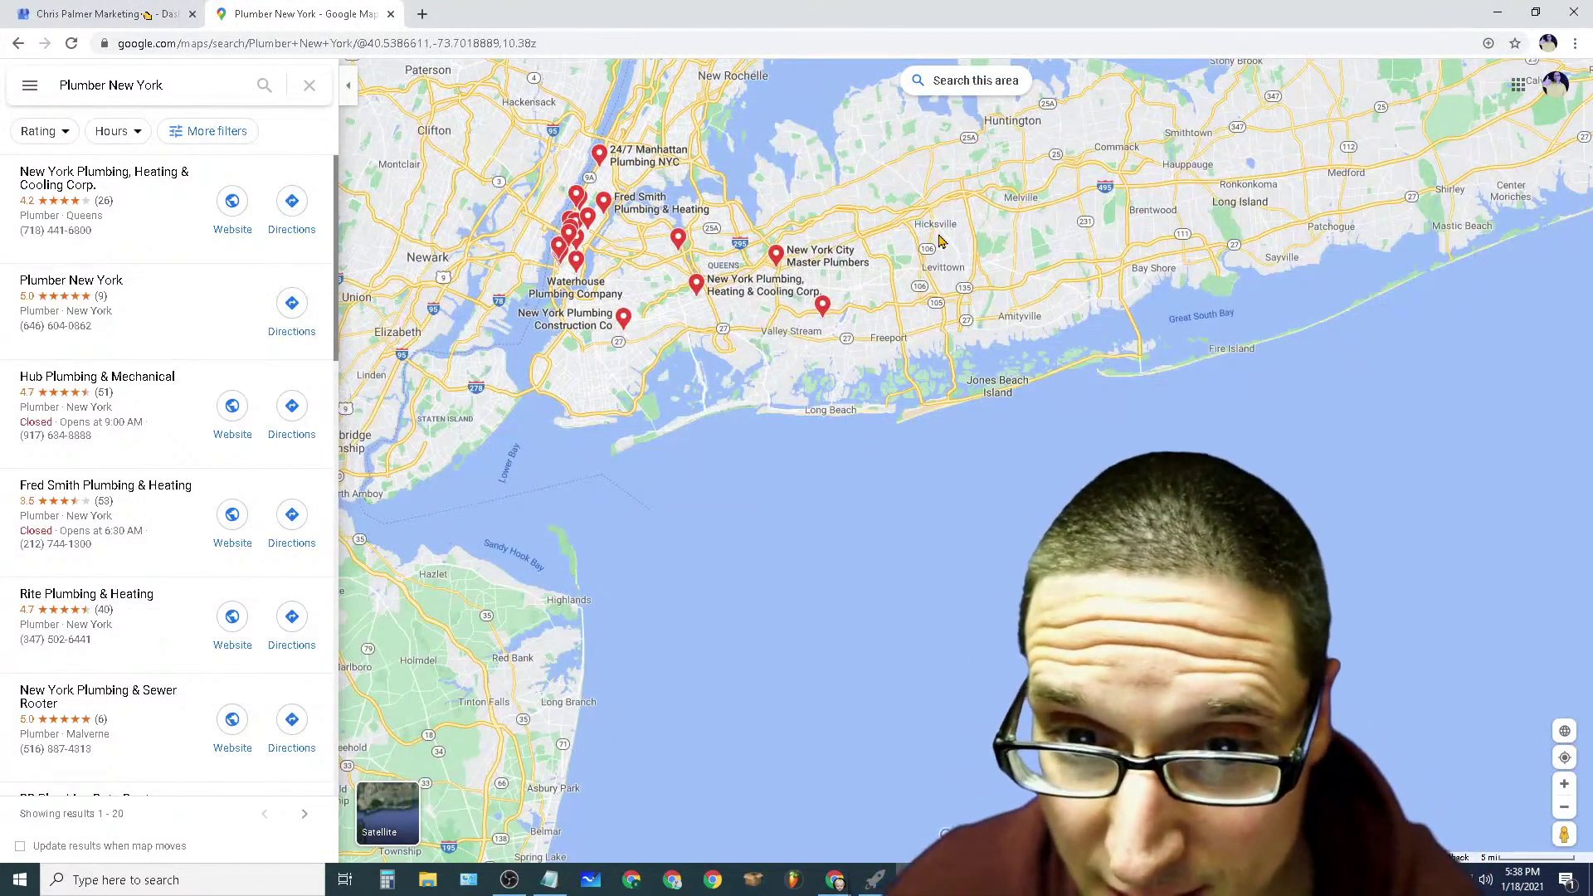
# Step: Change the Maps search to 'Plumber hicksville New York' and rerun it
pyautogui.click(184, 83)
pyautogui.click(108, 86)
pyautogui.write('hick')
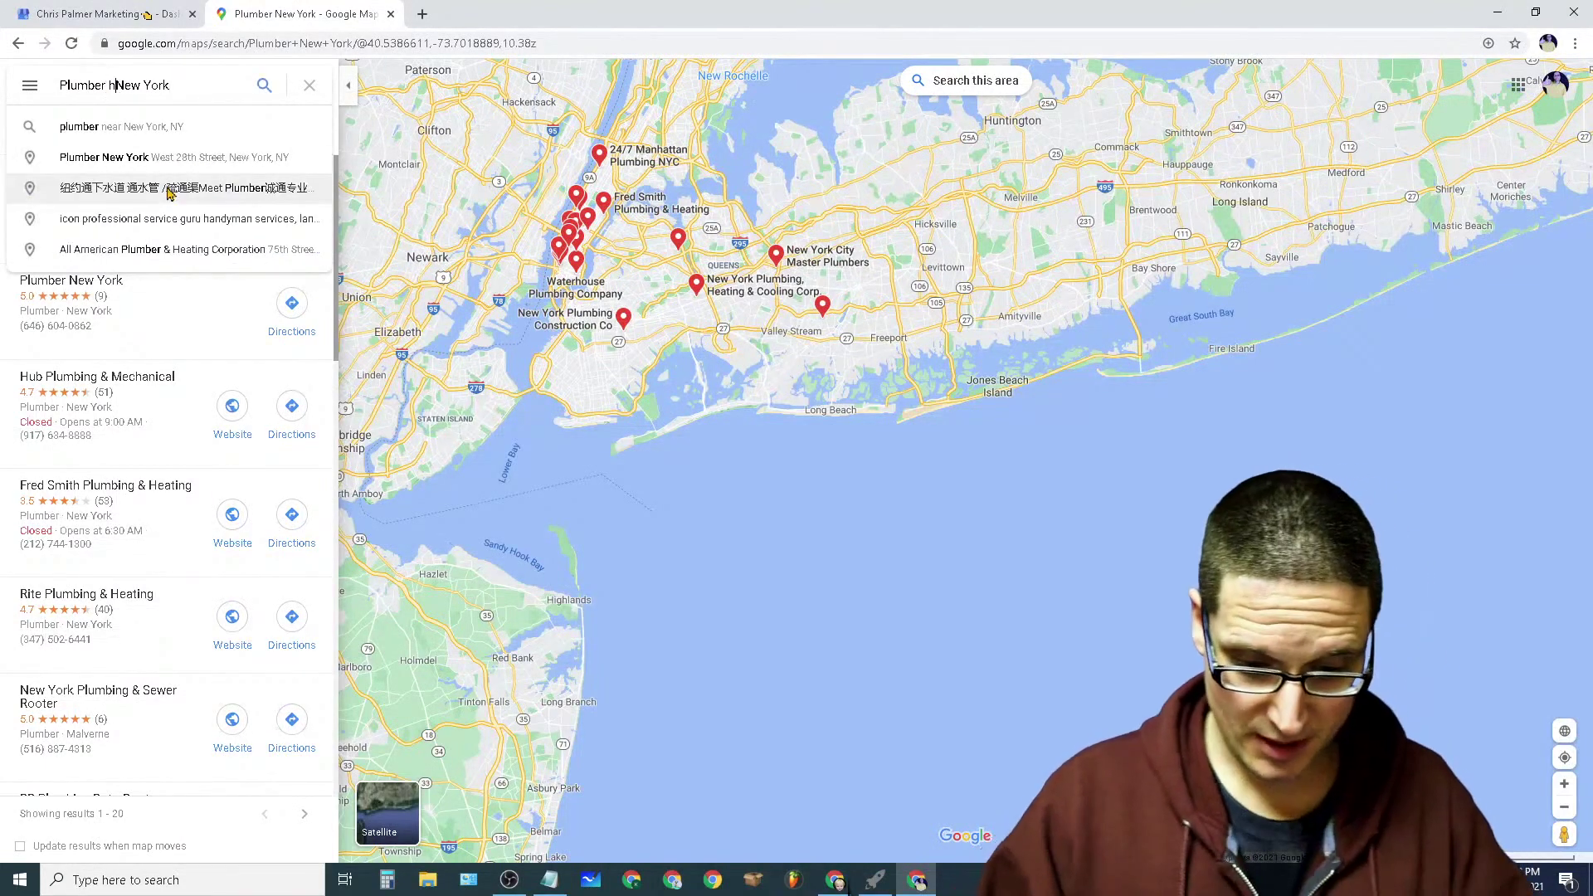
pyautogui.write('sville')
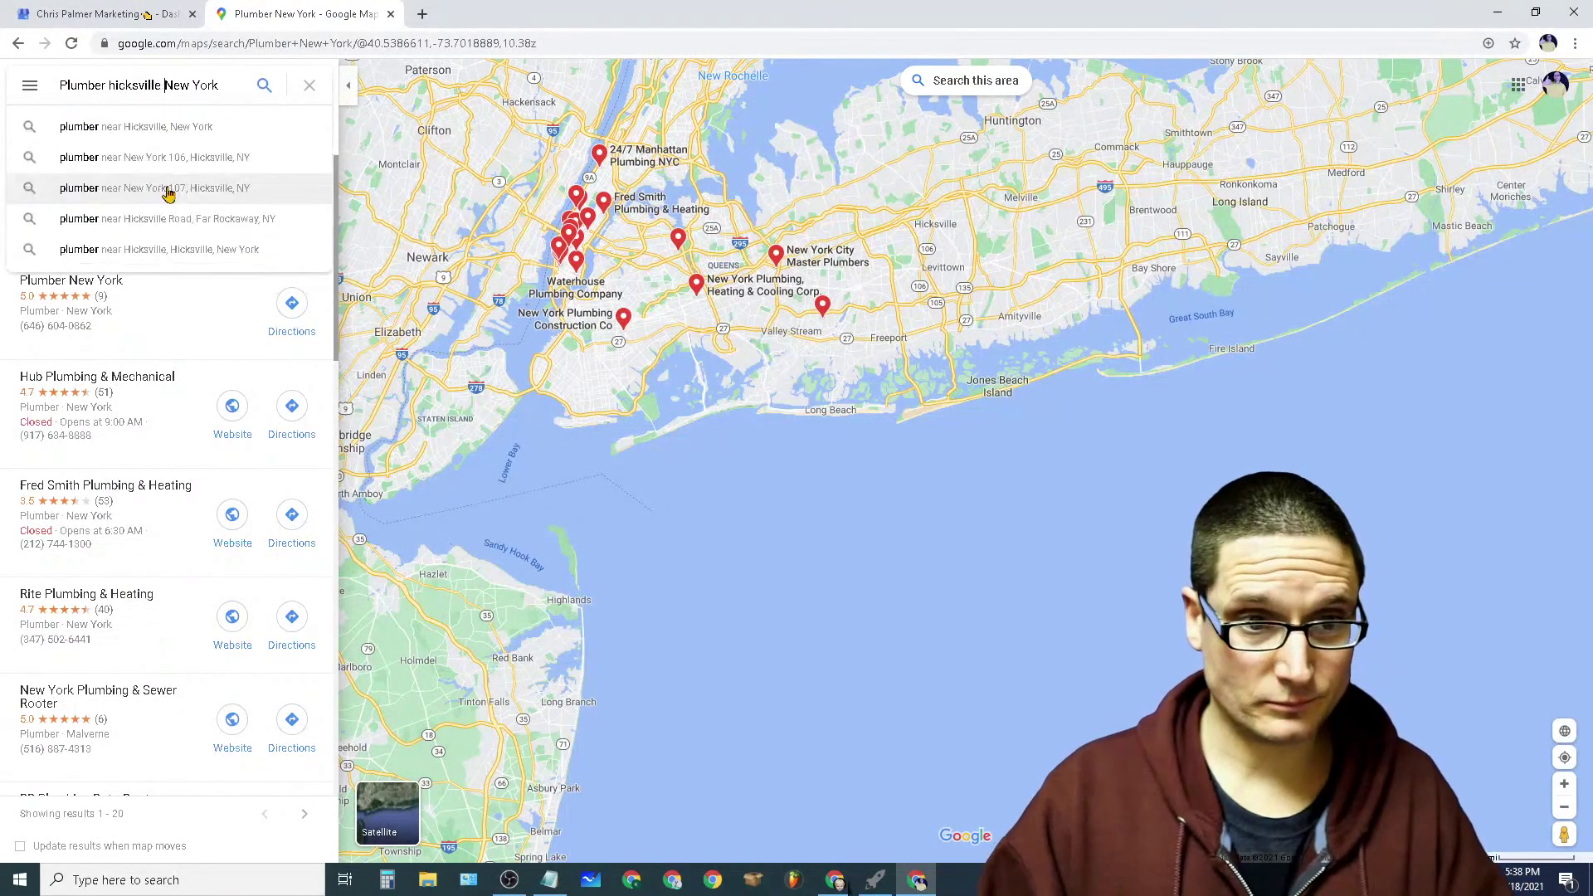
pyautogui.press('Return')
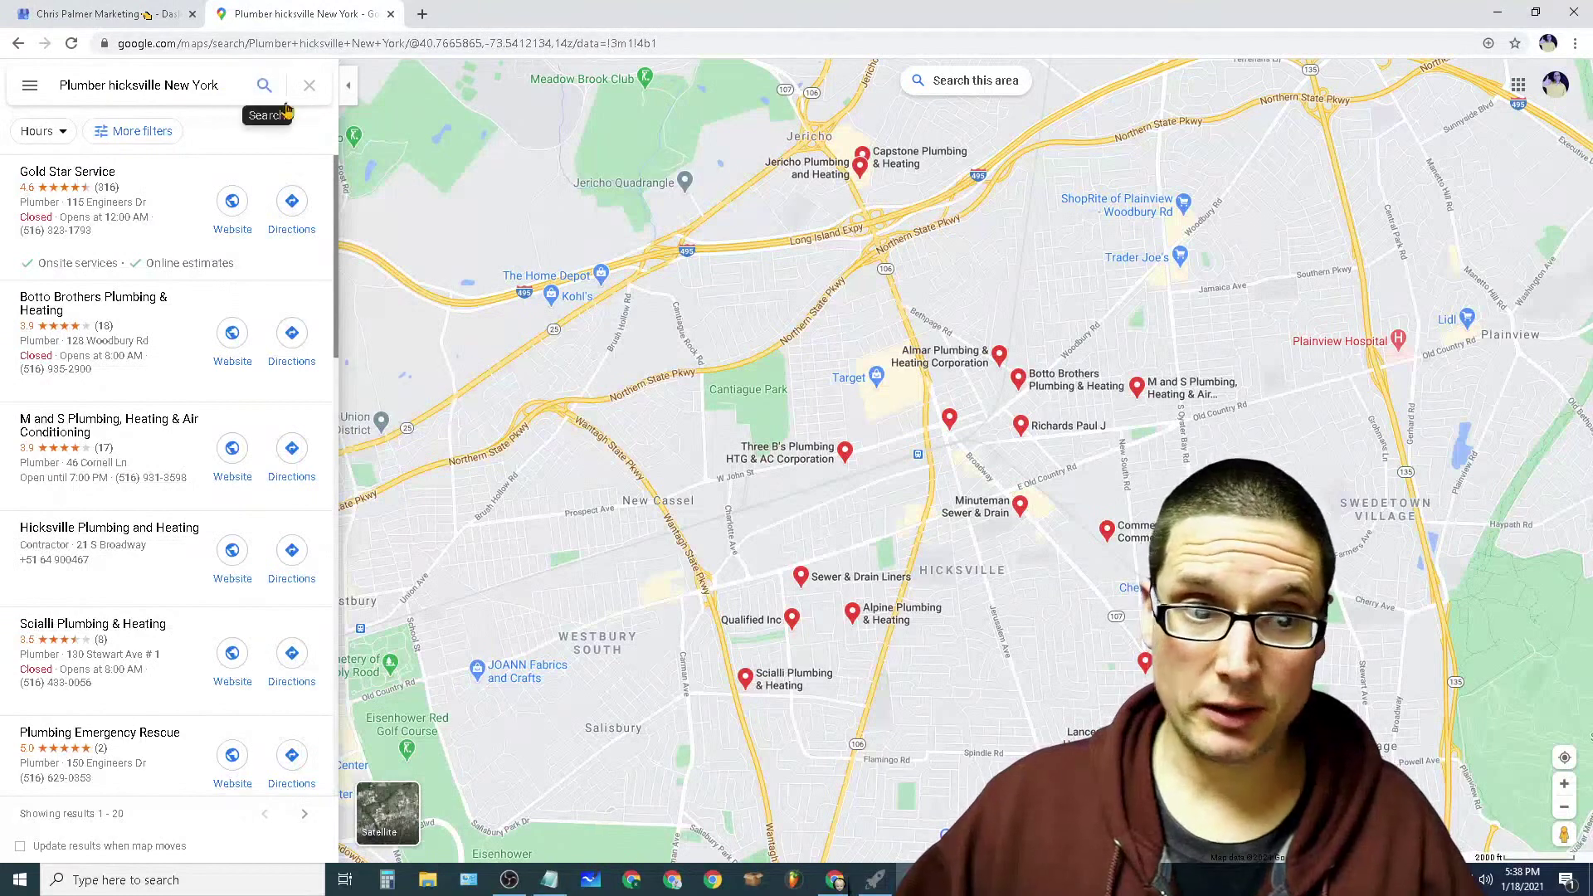
# Step: Change the Maps search to 'botto plumber hicksville New York' to list the Botto Brothers businesses
pyautogui.doubleClick(82, 84)
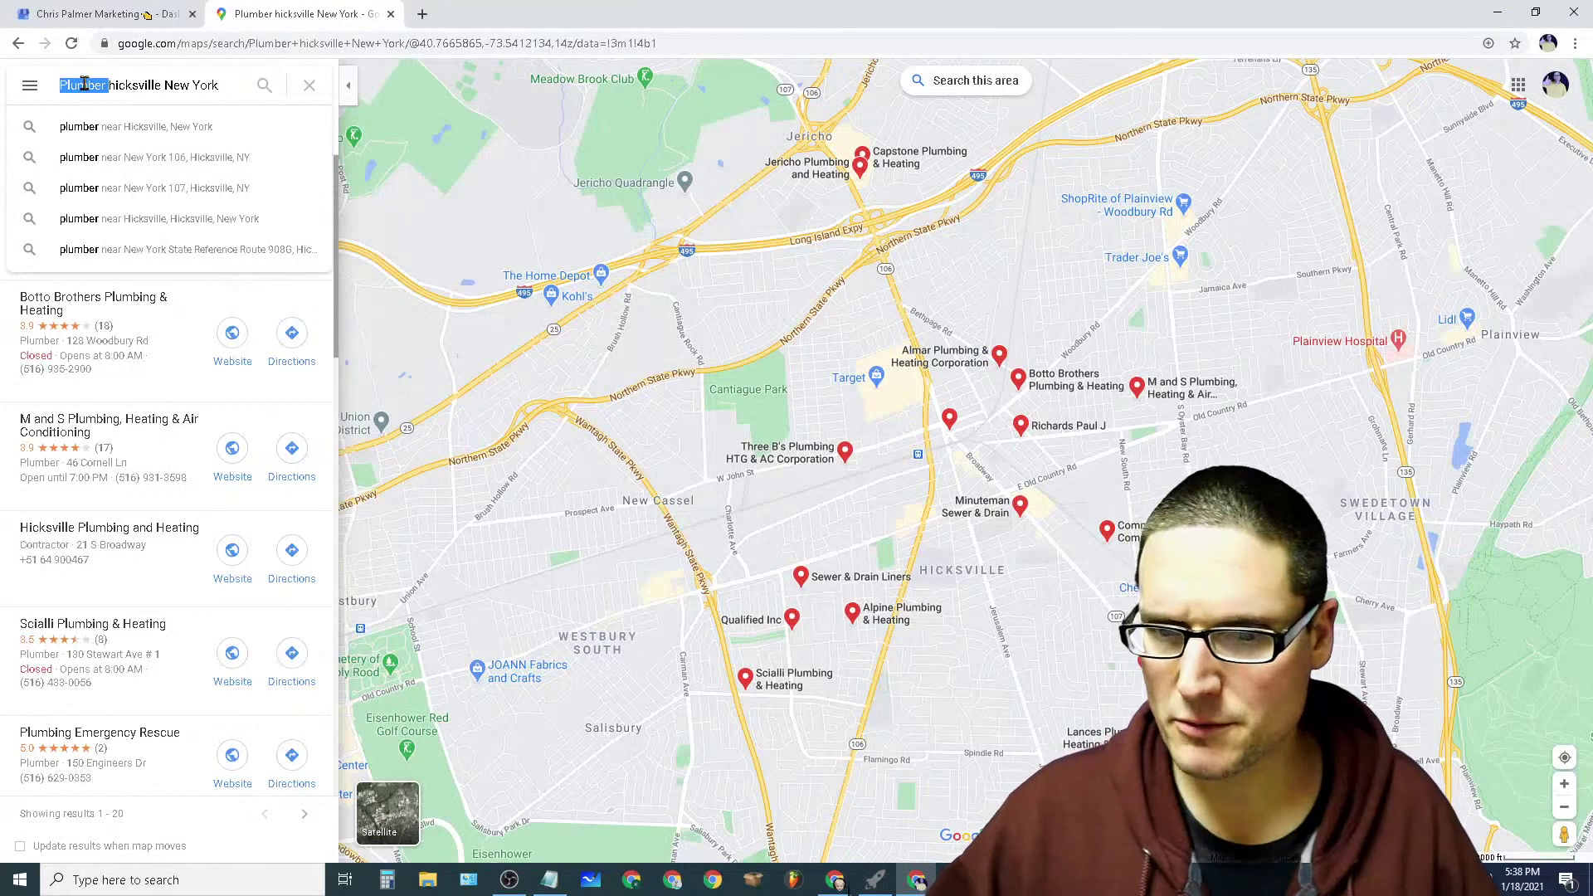
pyautogui.write('bott')
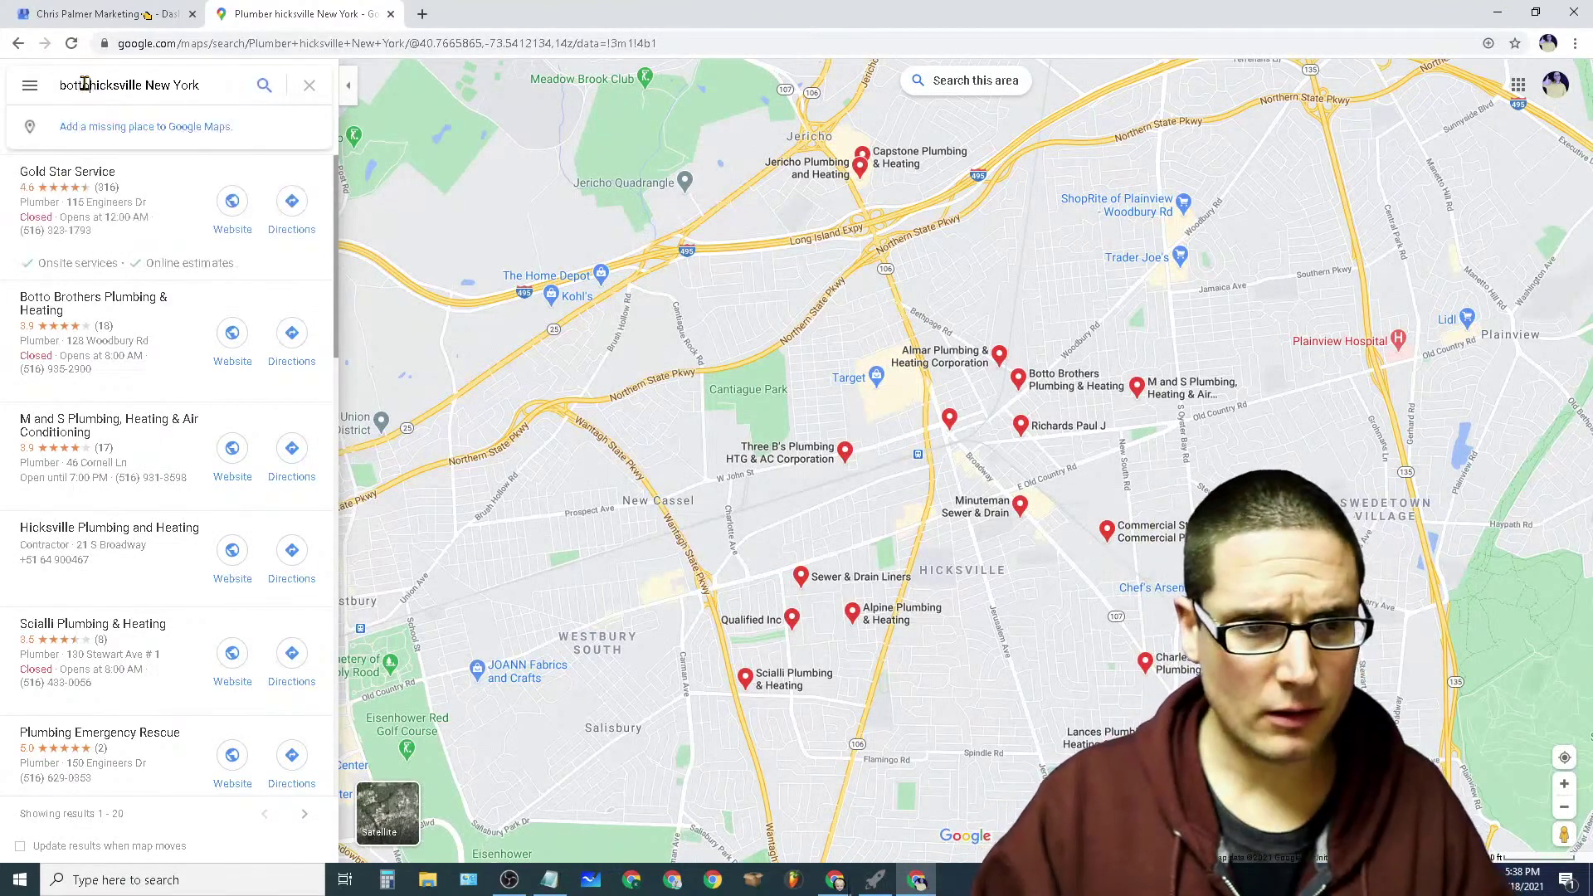
pyautogui.write('o ')
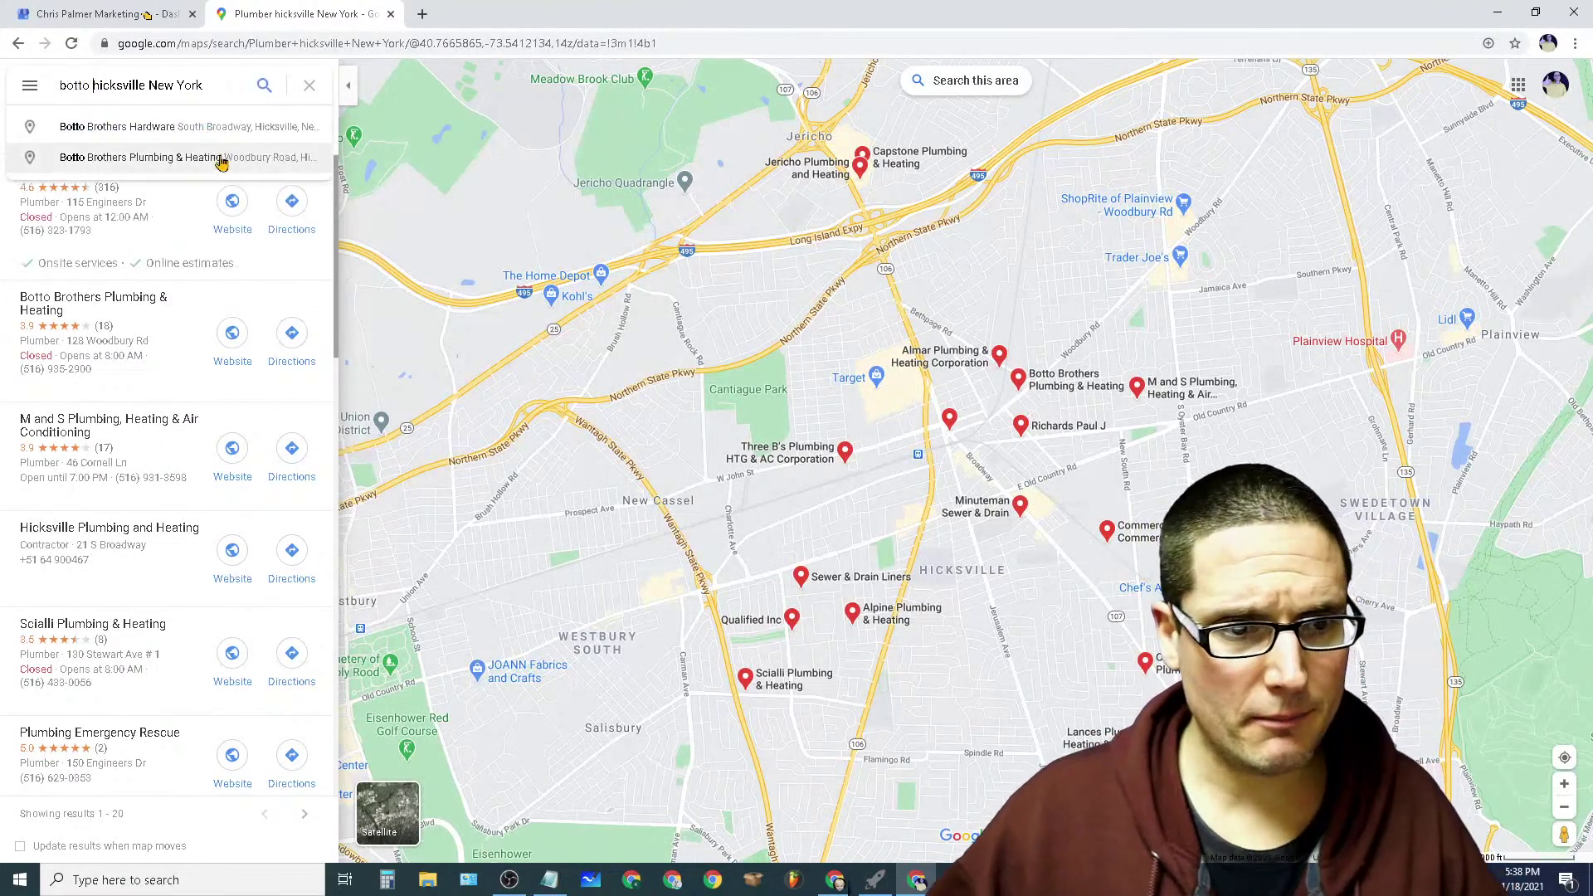
pyautogui.write('plumber')
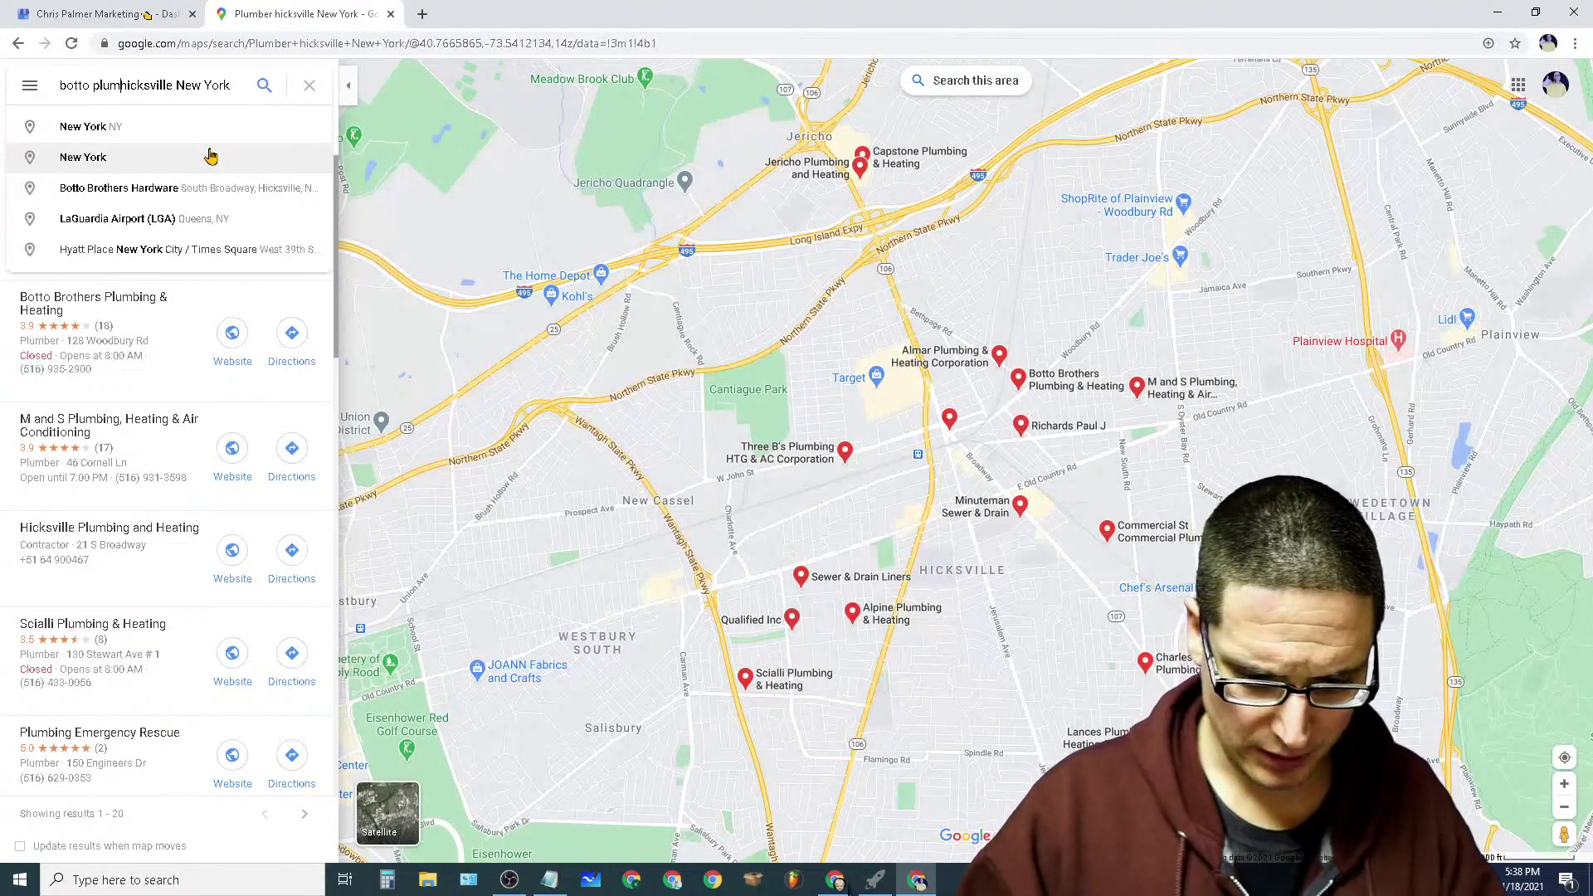
pyautogui.press('Return')
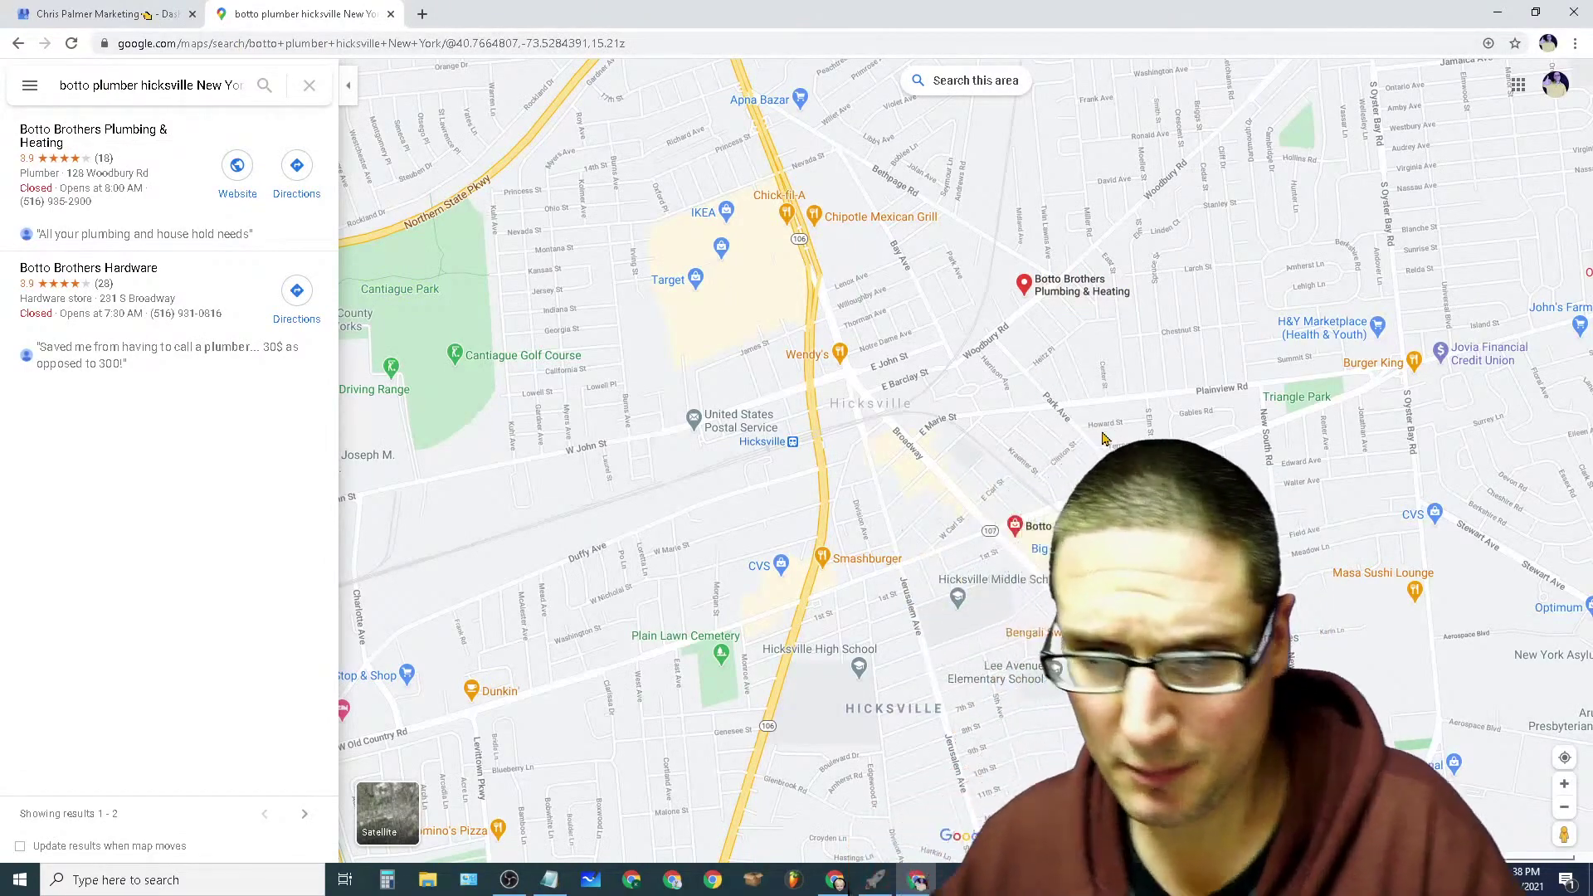
# Step: Open the Hicksville CVS place page, then return to the Google My Business dashboard
pyautogui.scroll(1, 1157, 466)
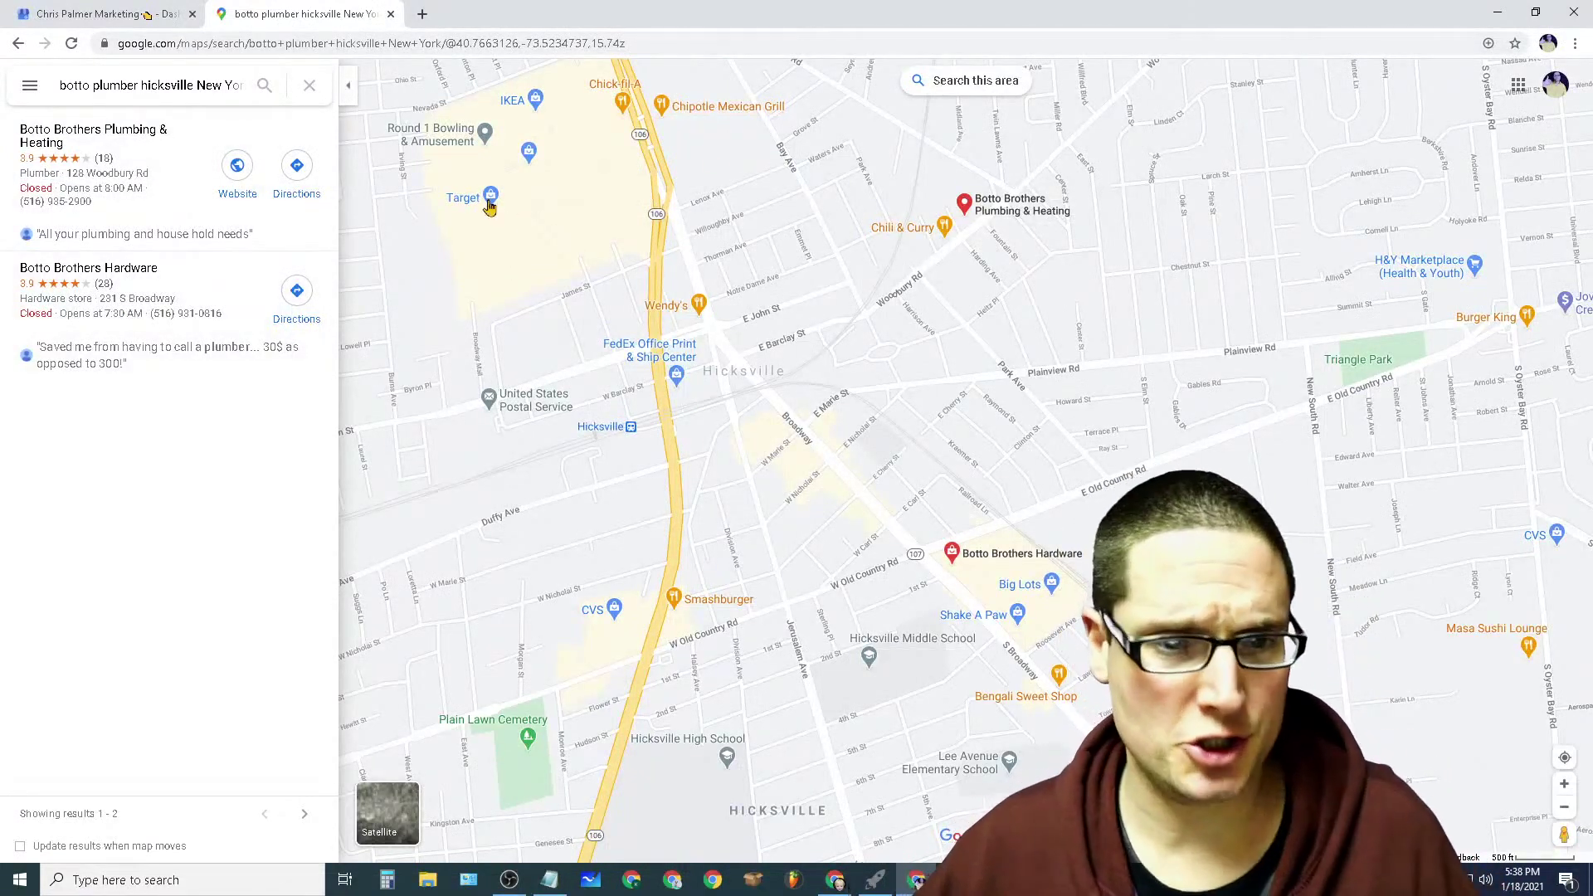
pyautogui.click(614, 612)
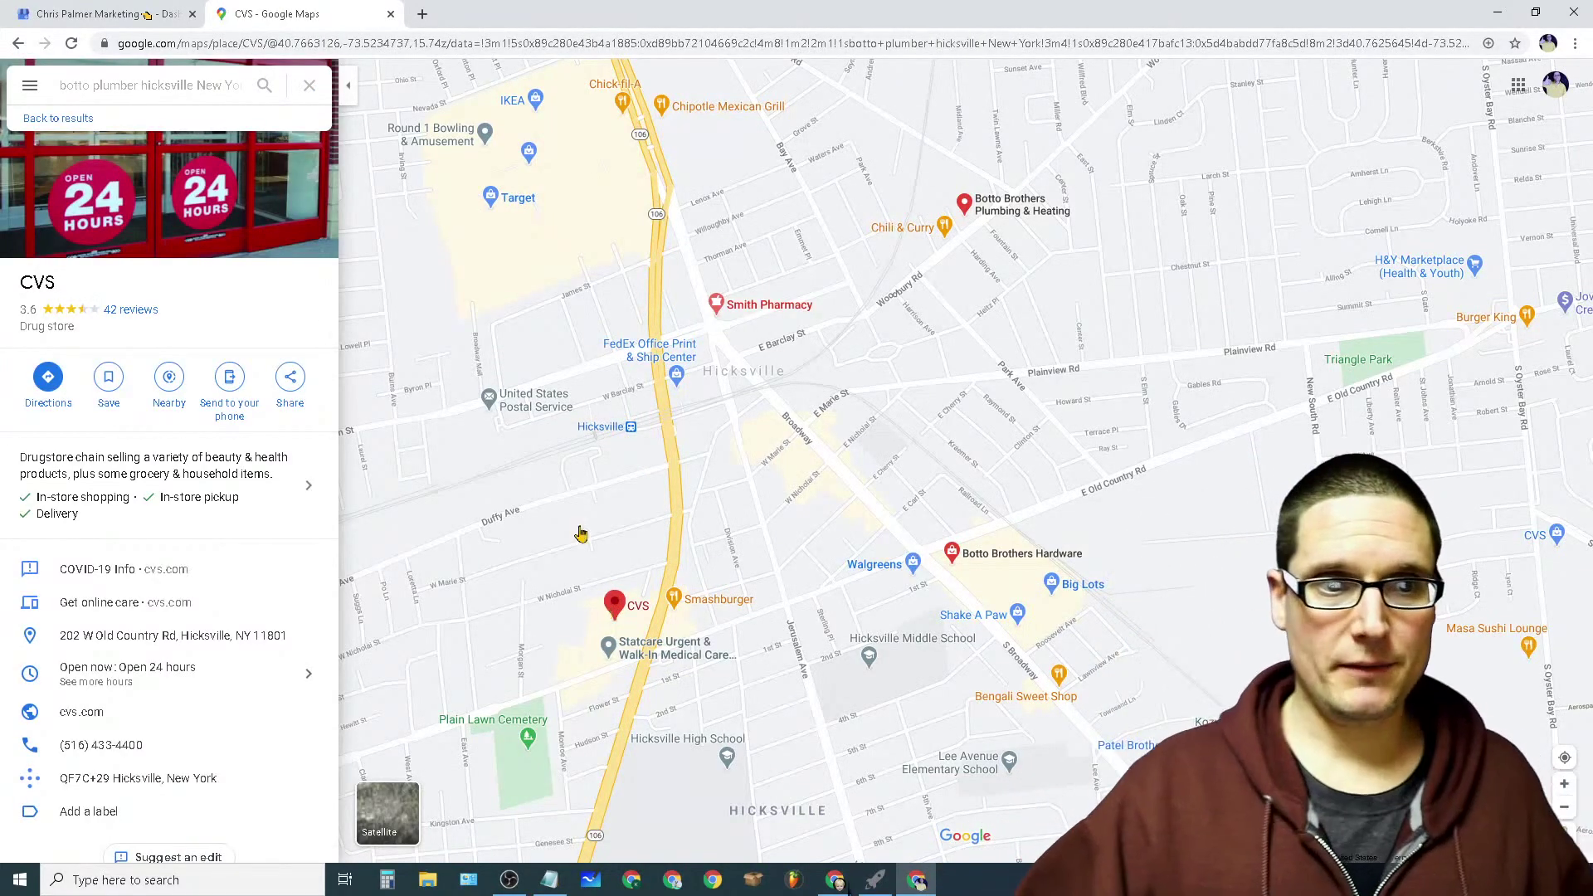
pyautogui.click(43, 9)
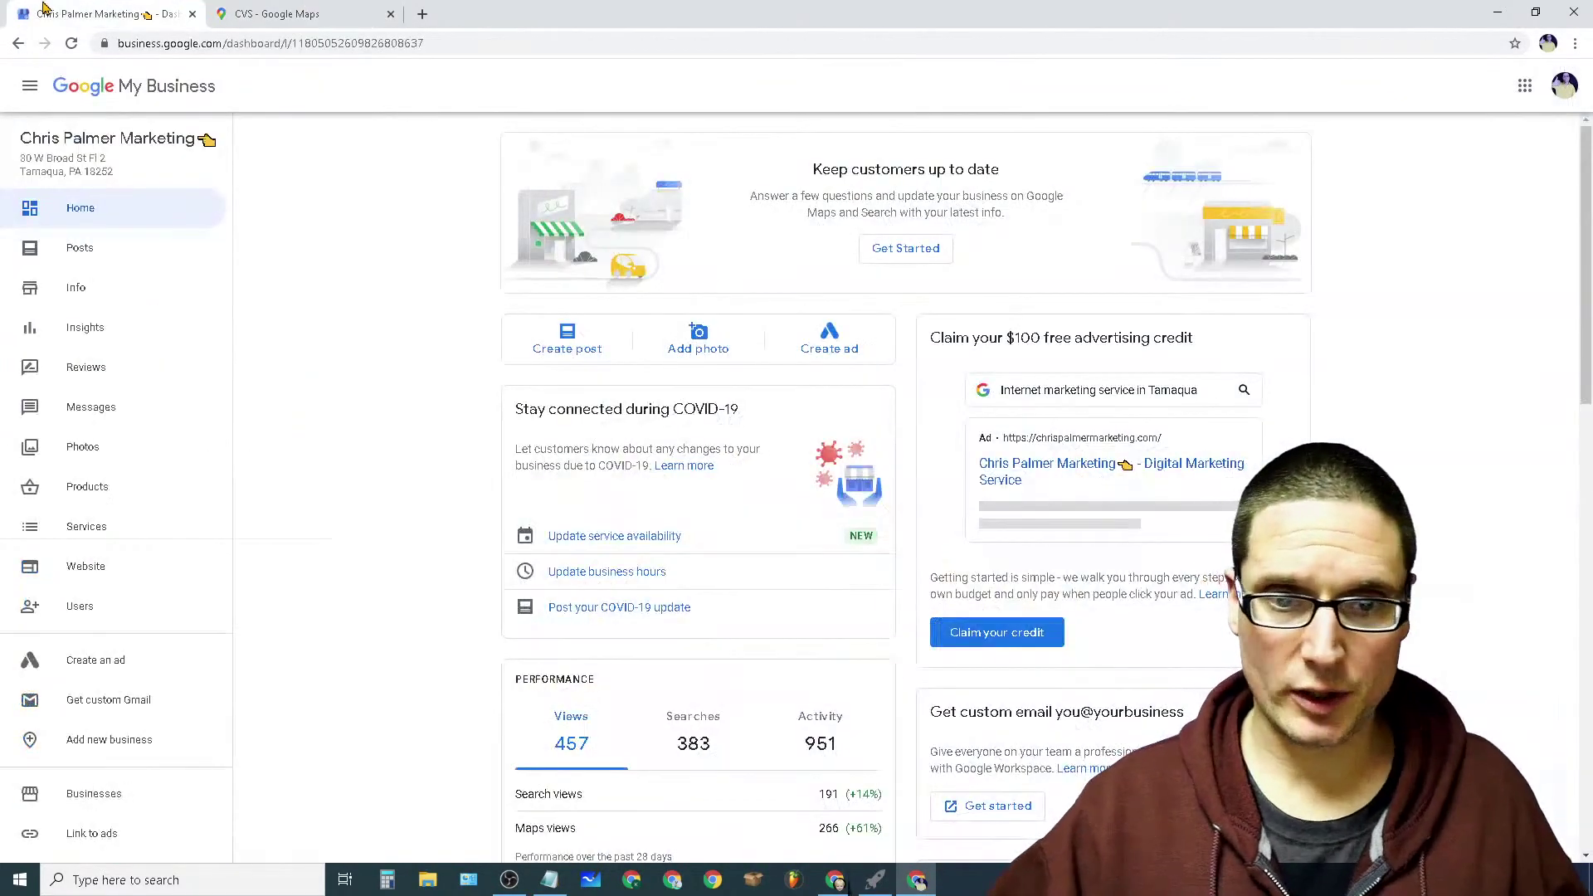
# Step: Open Chris Palmer Marketing Insights and review how customers search, with Branded at 1 (0.3%)
pyautogui.click(70, 330)
pyautogui.moveTo(1044, 550)
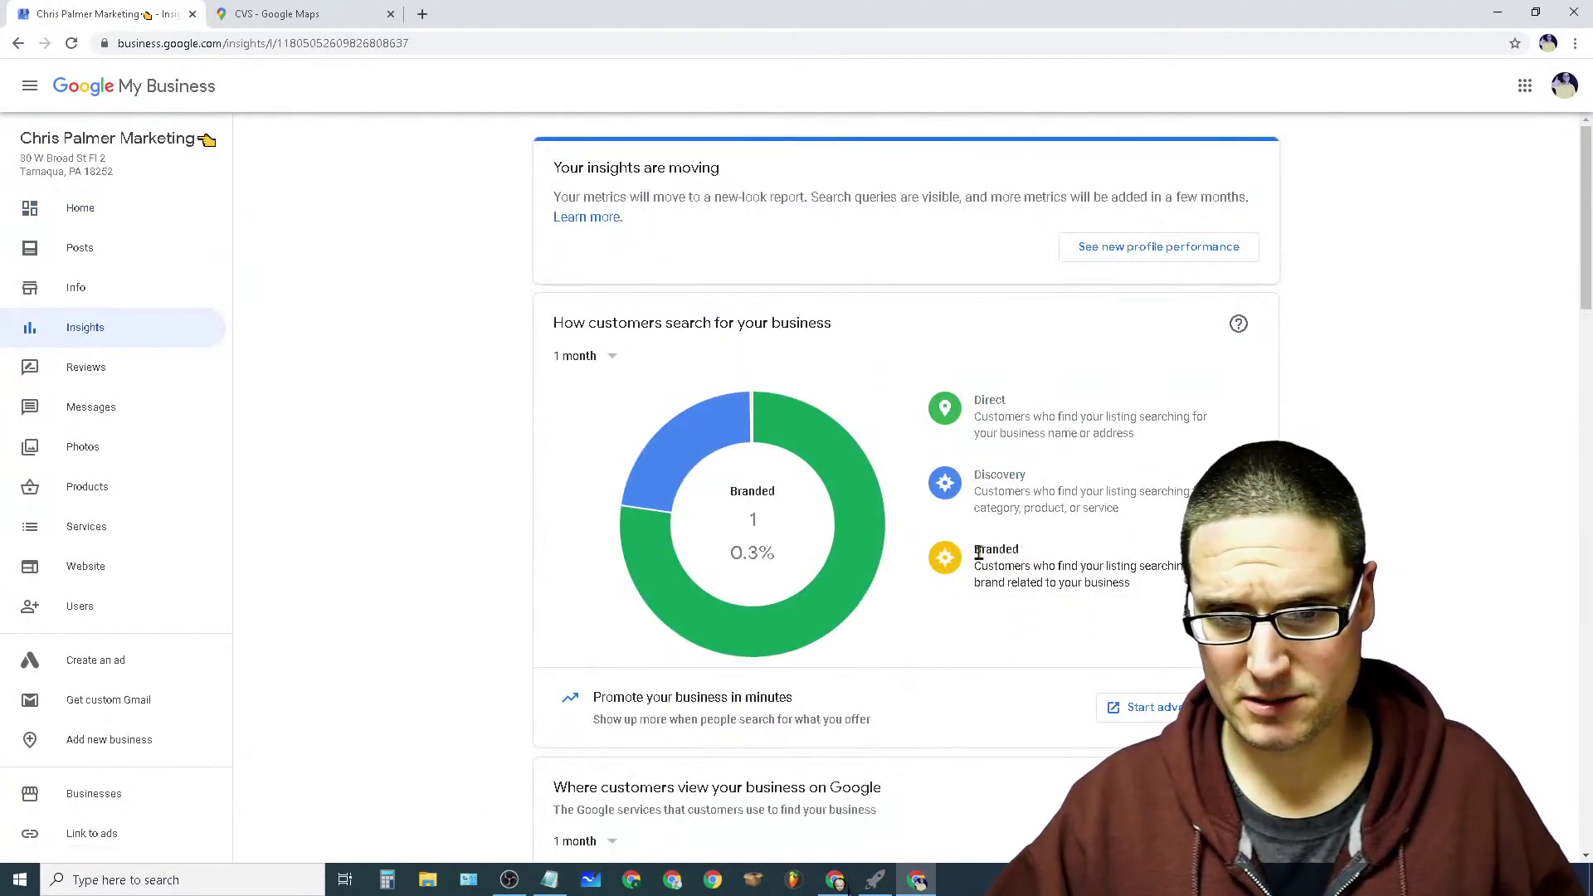
pyautogui.moveTo(979, 554); pyautogui.dragTo(1079, 587)
pyautogui.click(1079, 587)
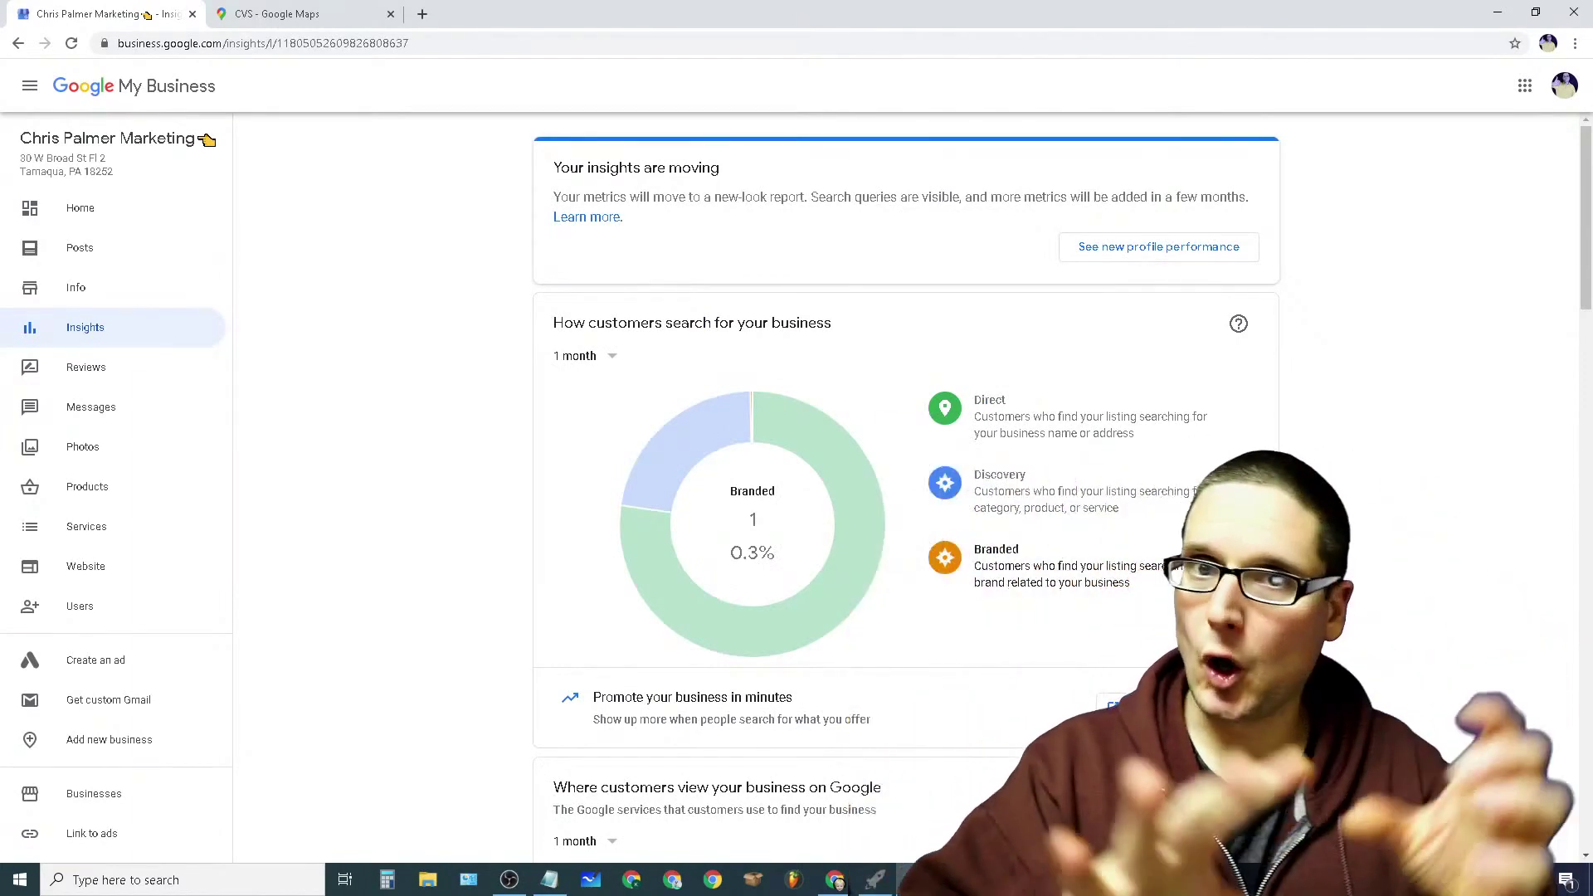
pyautogui.scroll(-5, 905, 498)
pyautogui.scroll(-6, 904, 498)
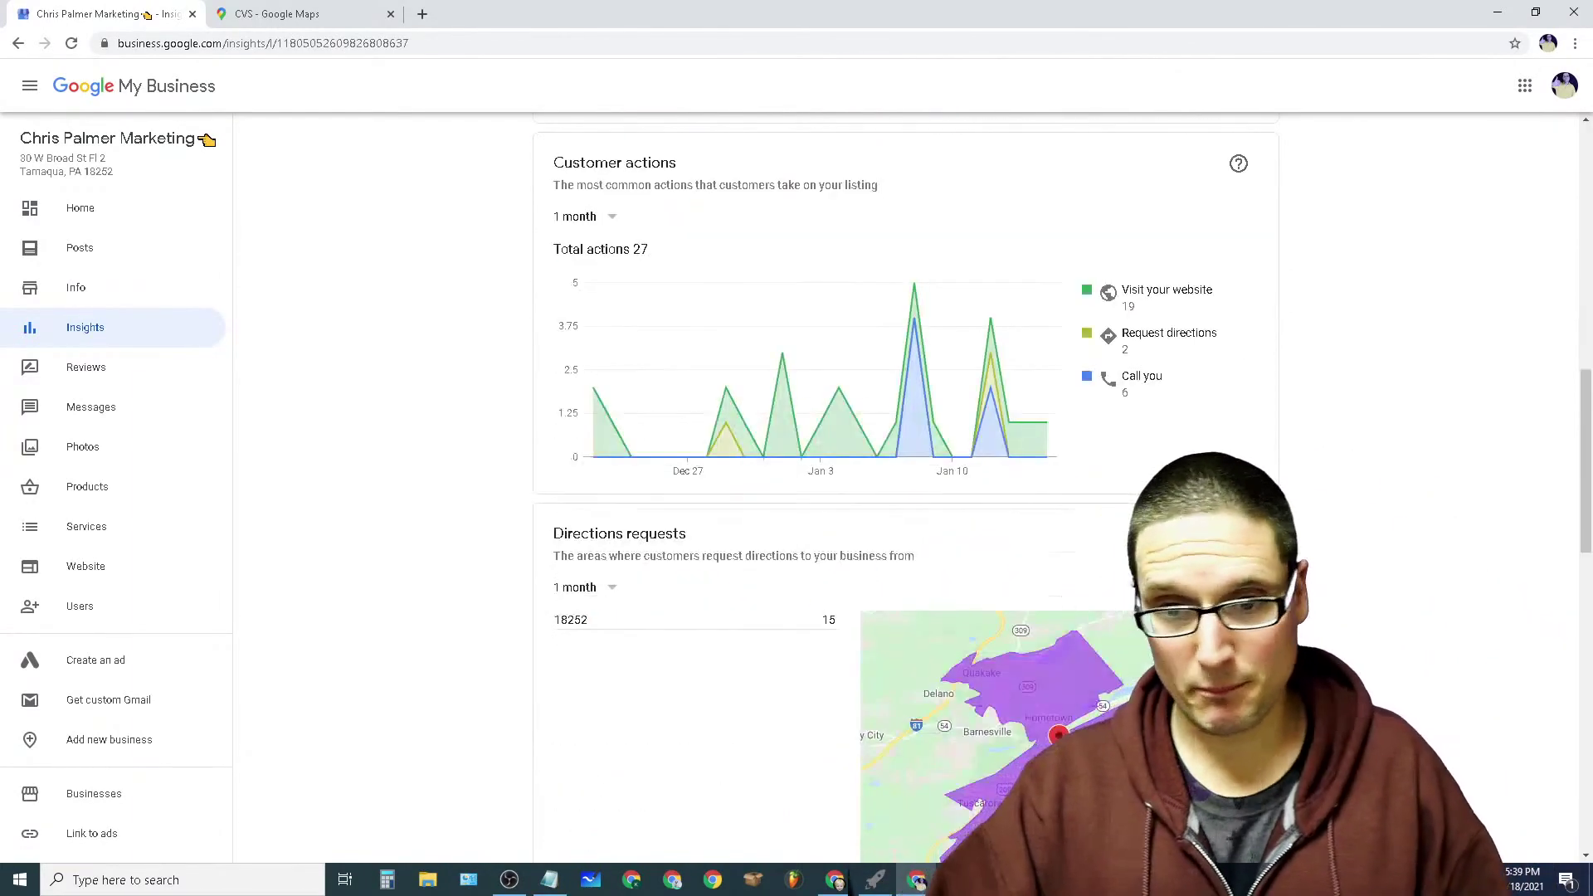
pyautogui.click(278, 14)
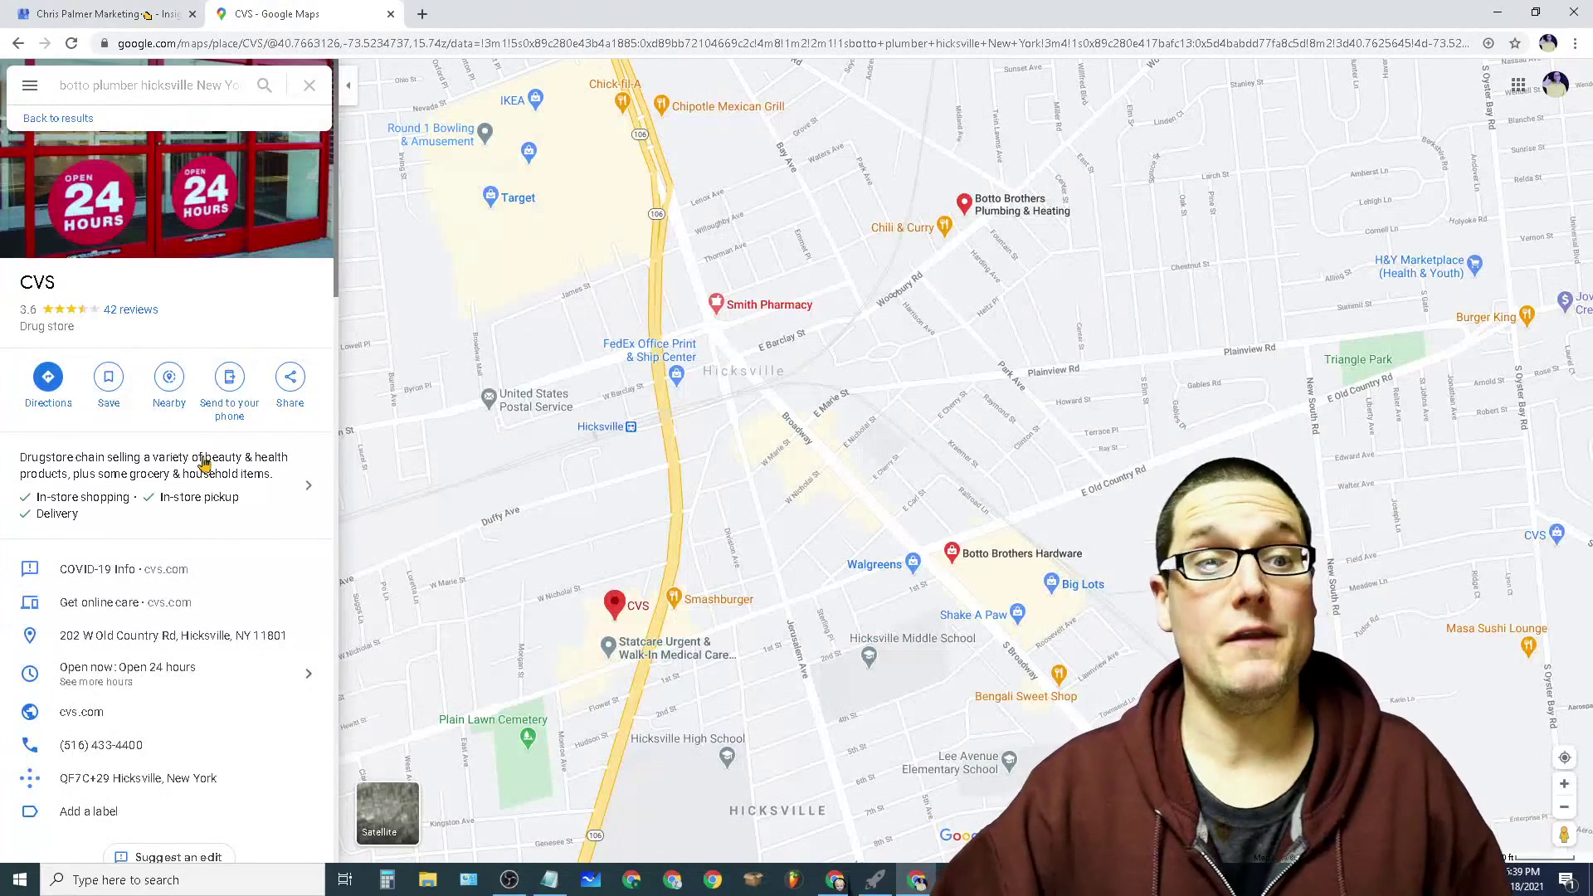
pyautogui.click(63, 12)
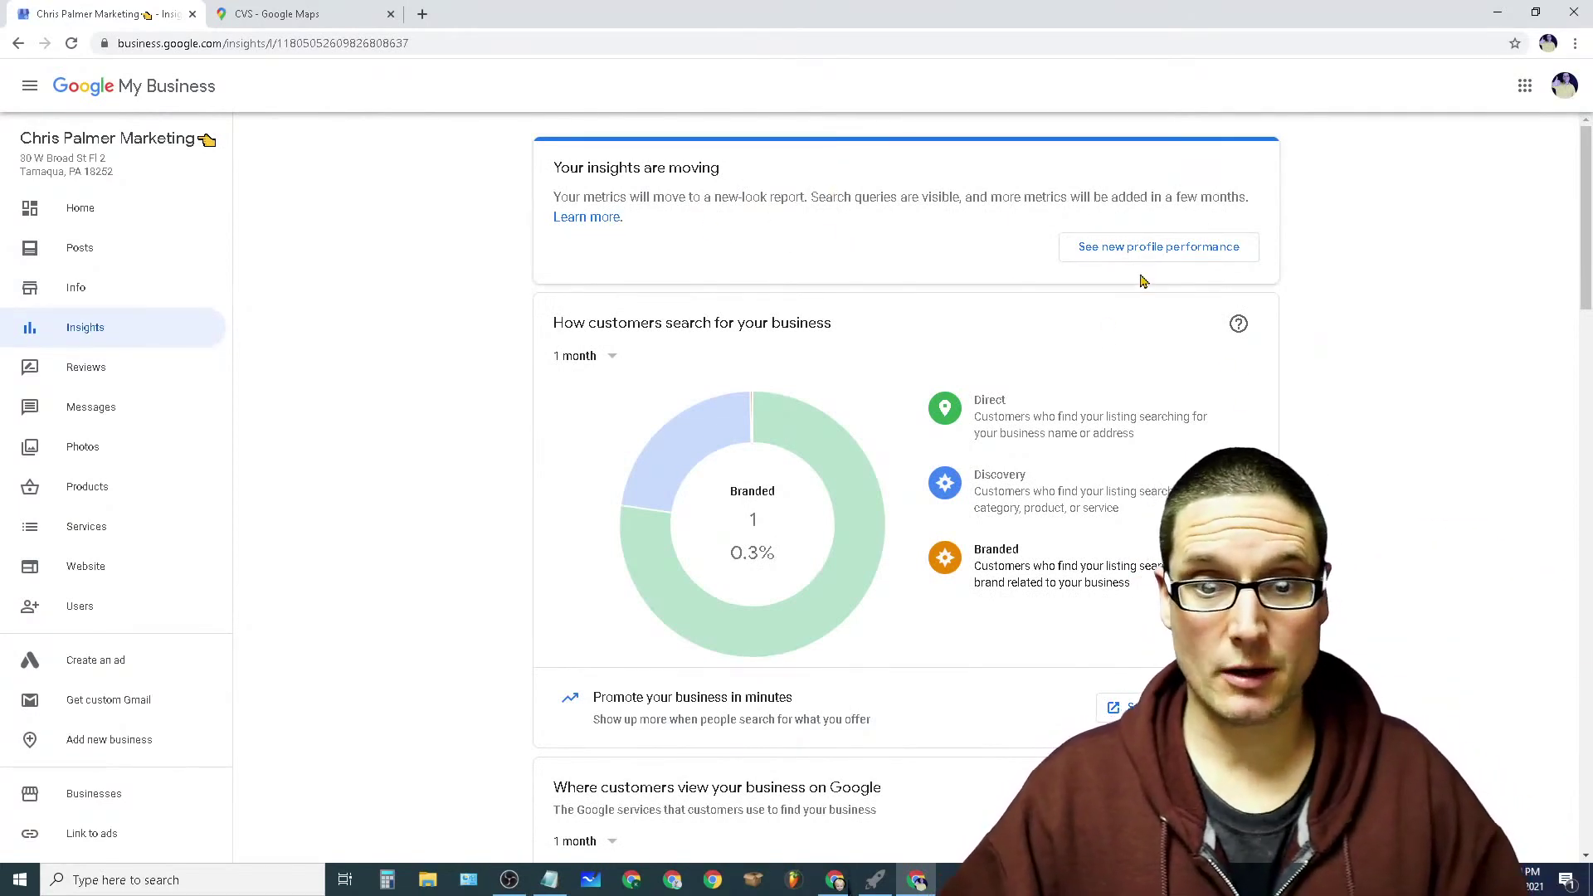
pyautogui.moveTo(965, 397); pyautogui.dragTo(1133, 585)
pyautogui.scroll(-4, 1096, 343)
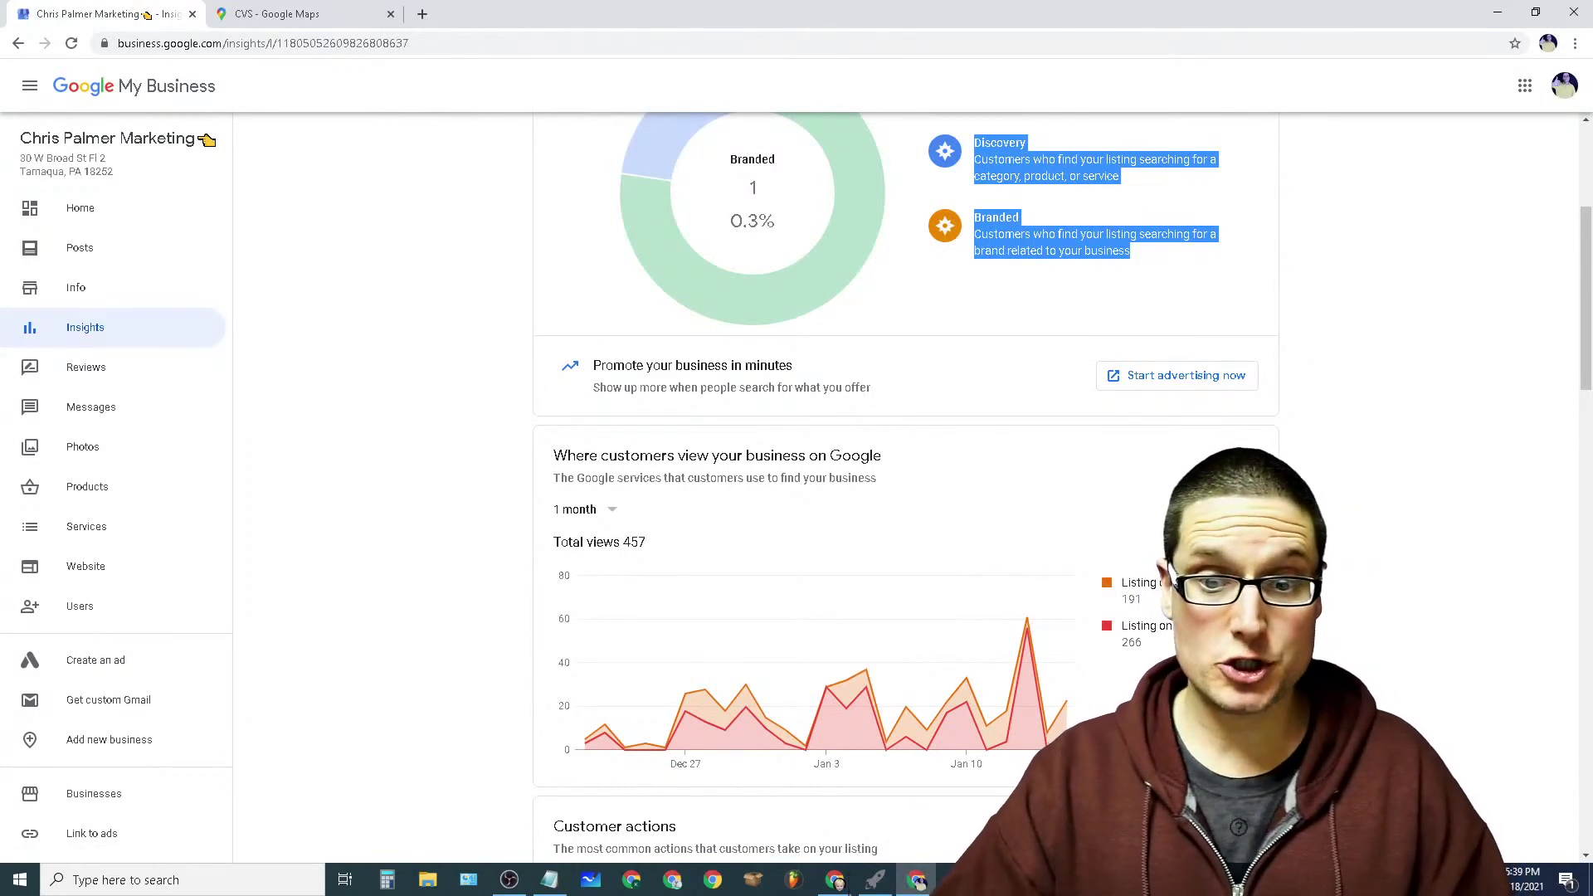
pyautogui.scroll(-4, 207, 141)
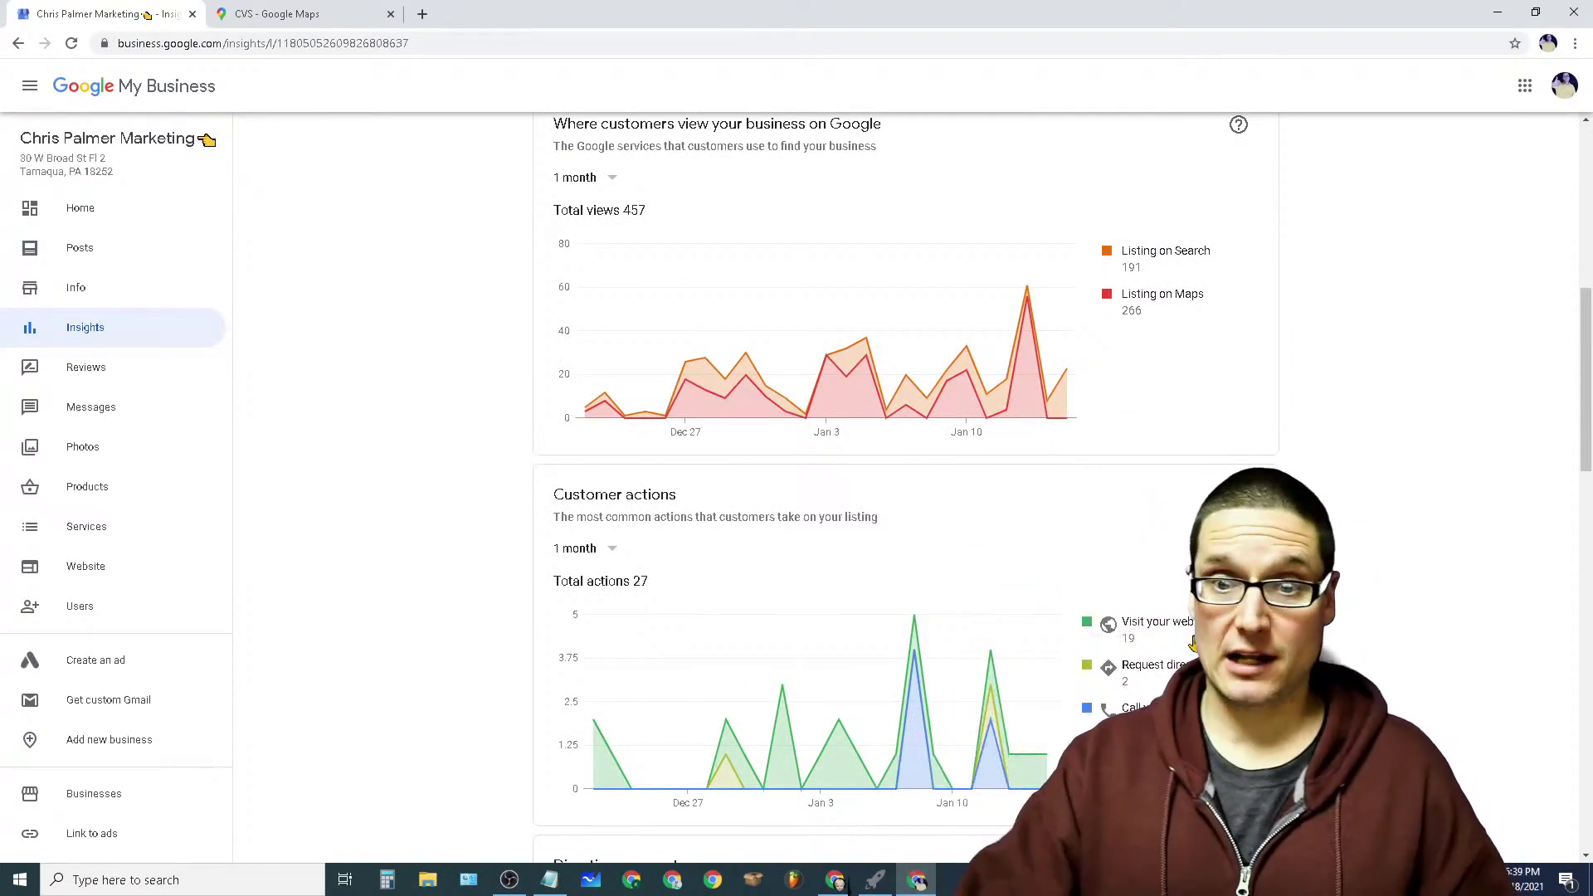
pyautogui.scroll(8, 759, 145)
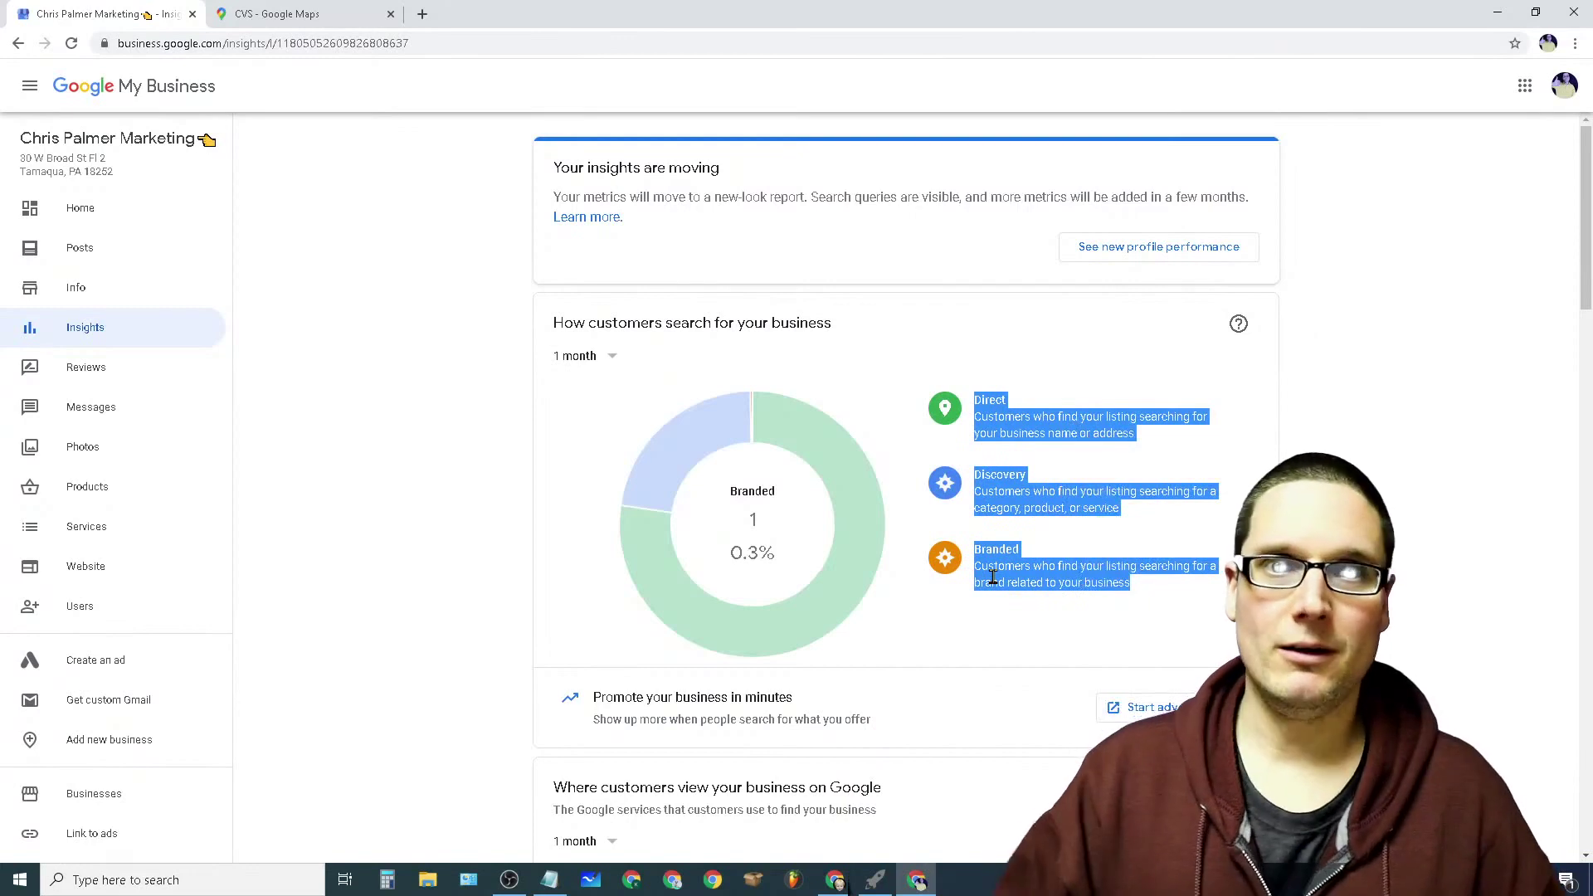
pyautogui.scroll(-6, 971, 501)
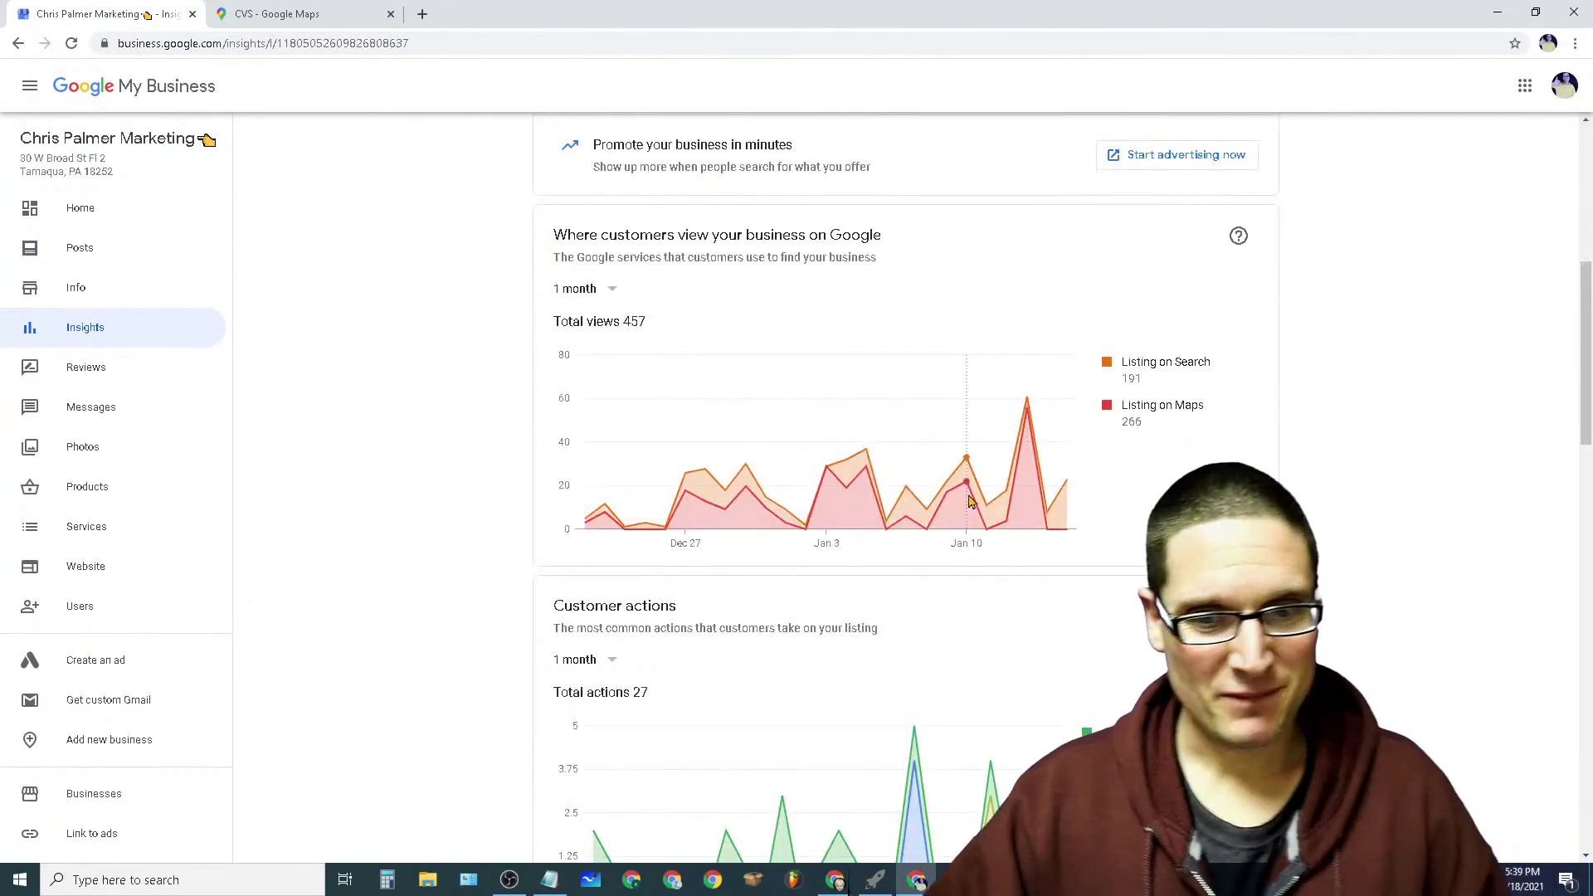
pyautogui.click(1165, 387)
pyautogui.click(1164, 398)
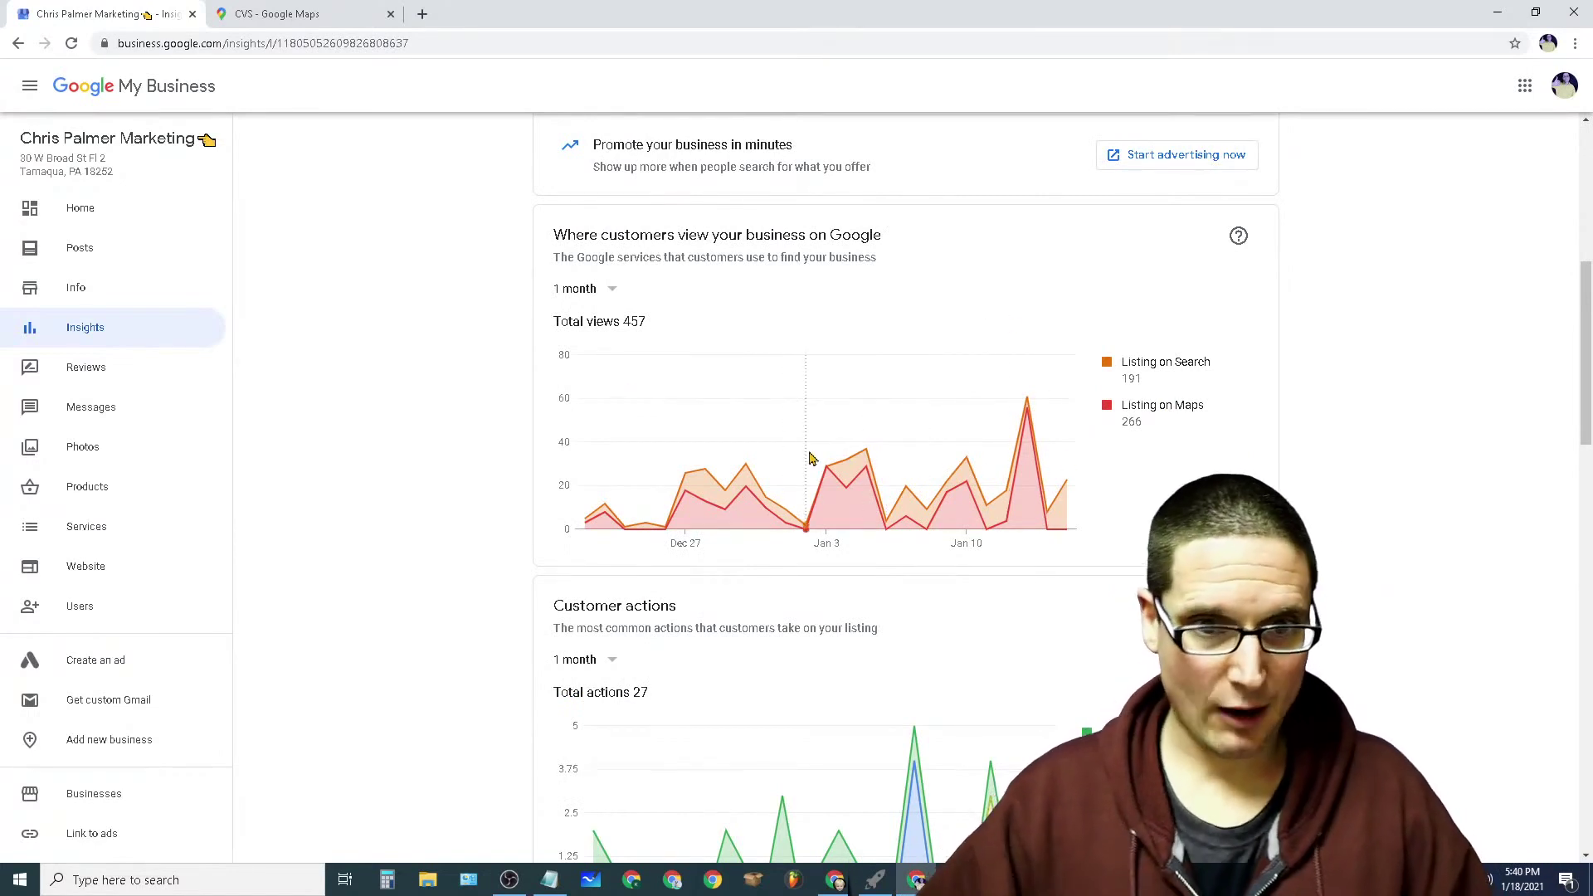
pyautogui.scroll(-3, 928, 415)
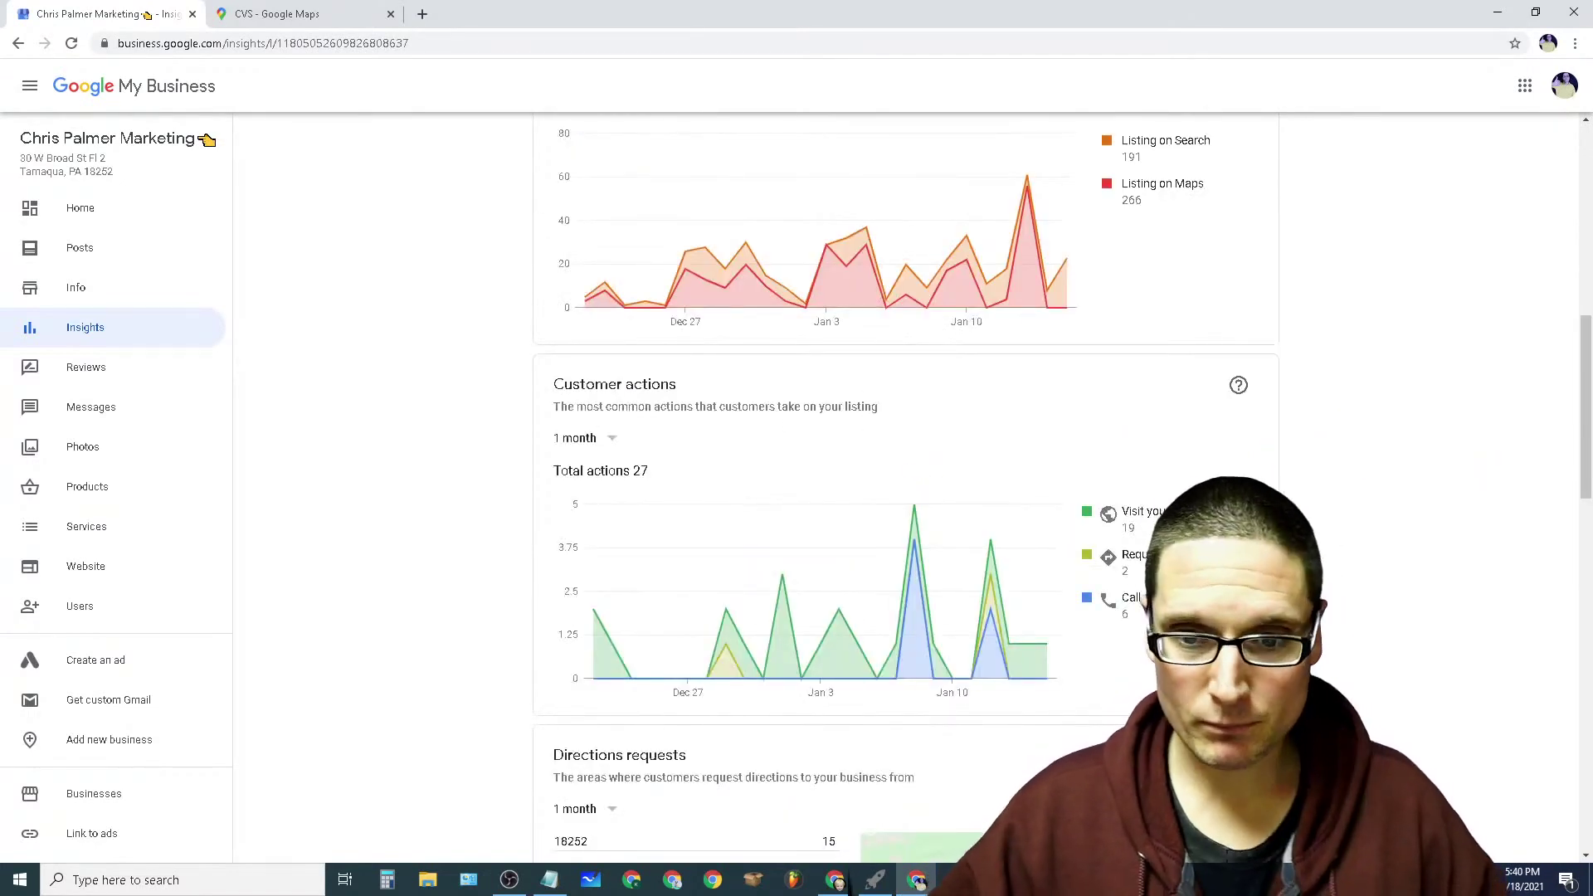
pyautogui.moveTo(695, 384); pyautogui.dragTo(609, 384)
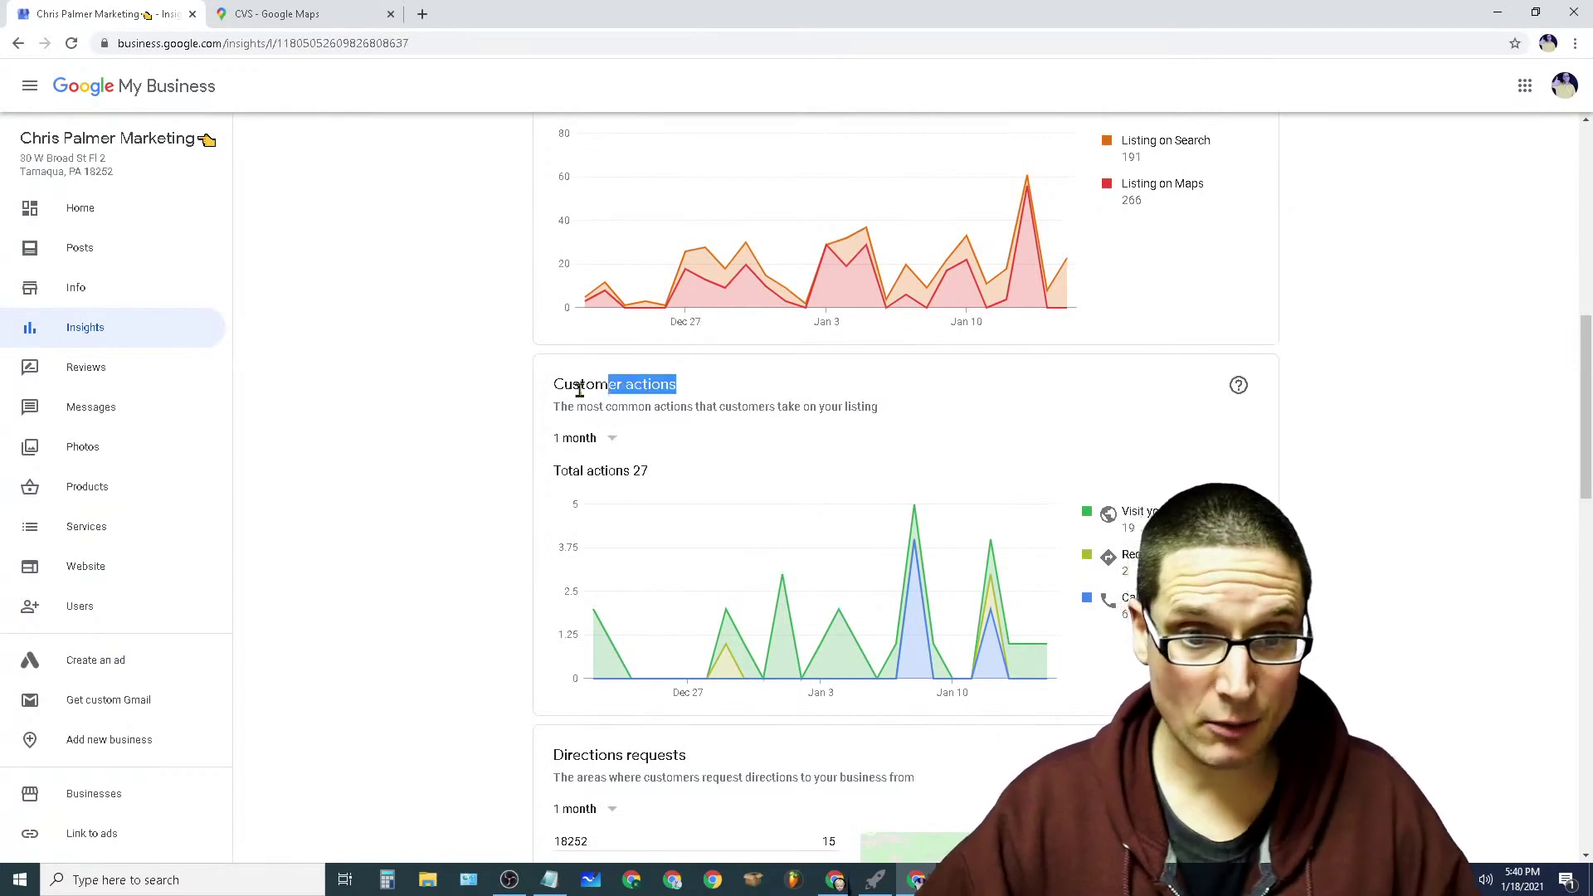
pyautogui.click(561, 386)
pyautogui.doubleClick(581, 386)
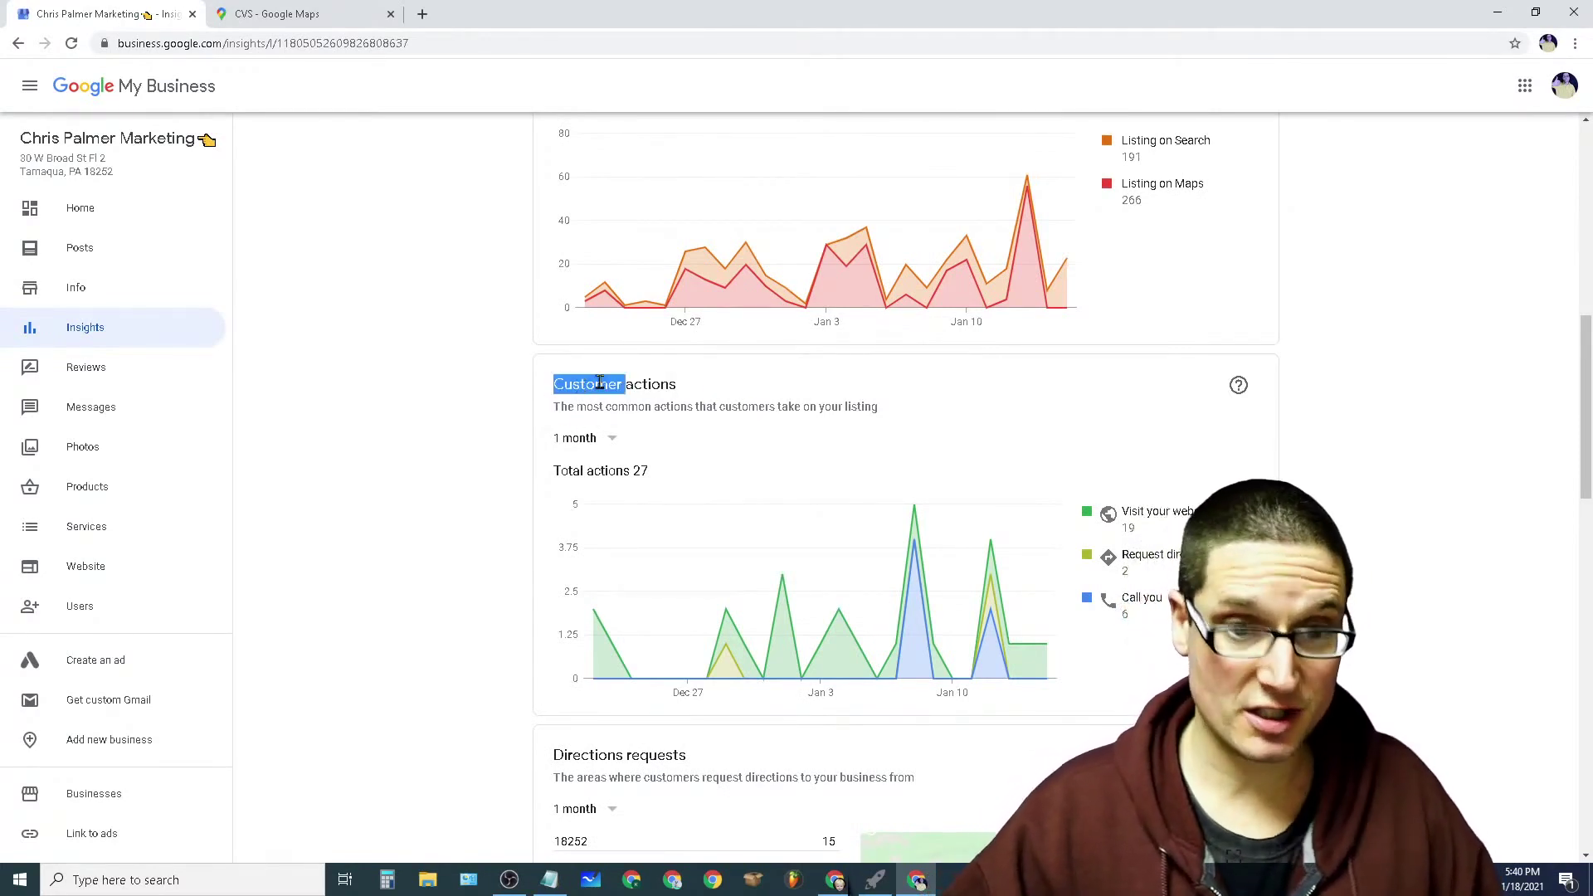
pyautogui.click(655, 388)
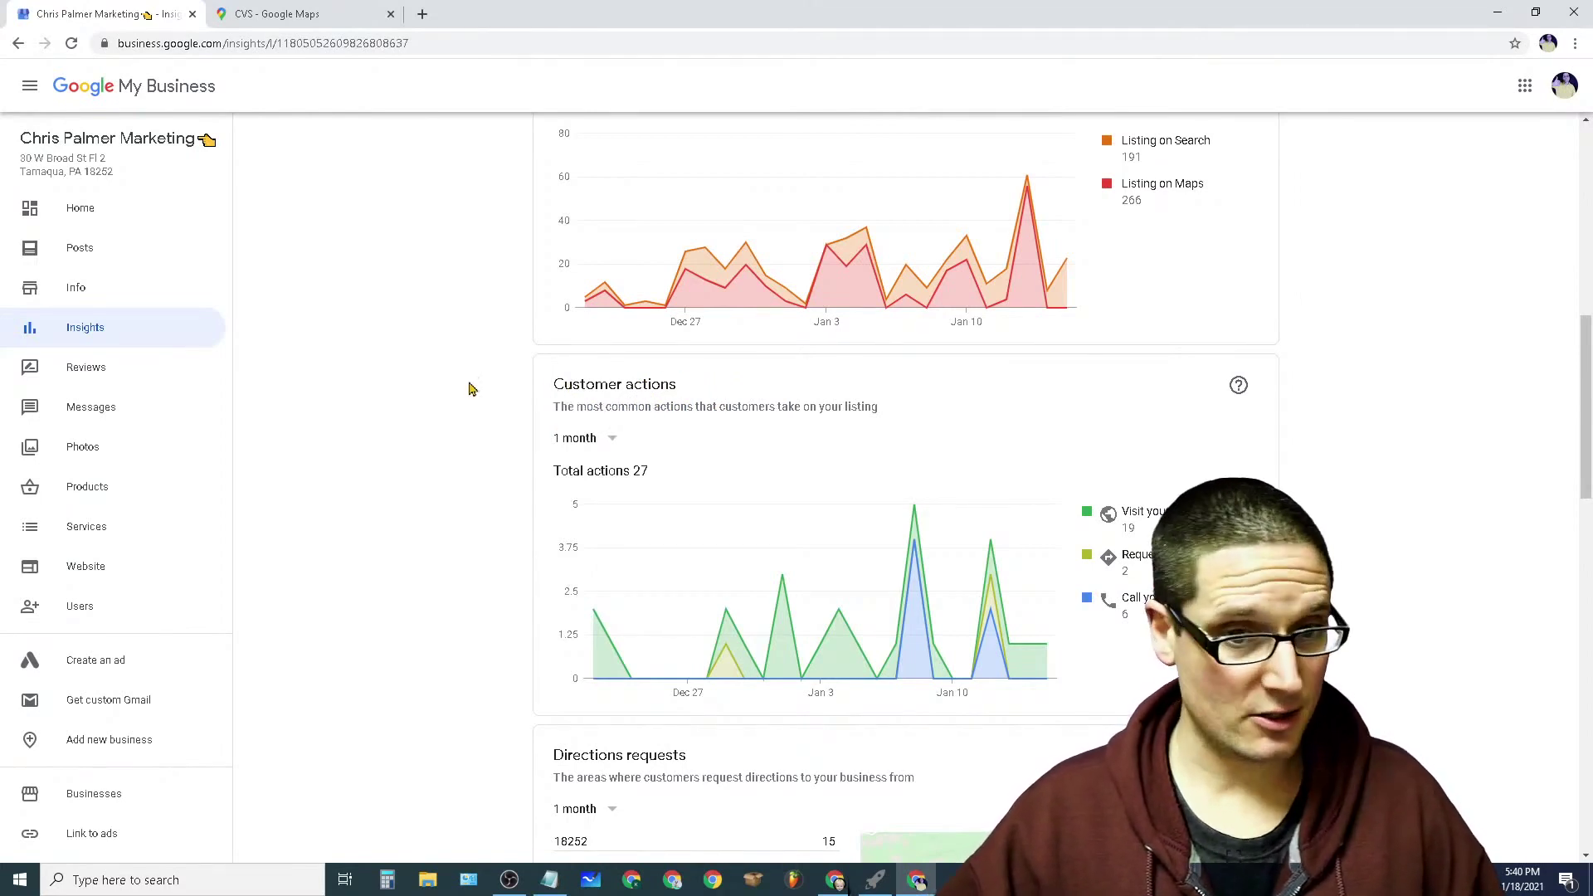
pyautogui.moveTo(519, 384); pyautogui.dragTo(700, 370)
pyautogui.click(1121, 406)
pyautogui.scroll(10, 1120, 406)
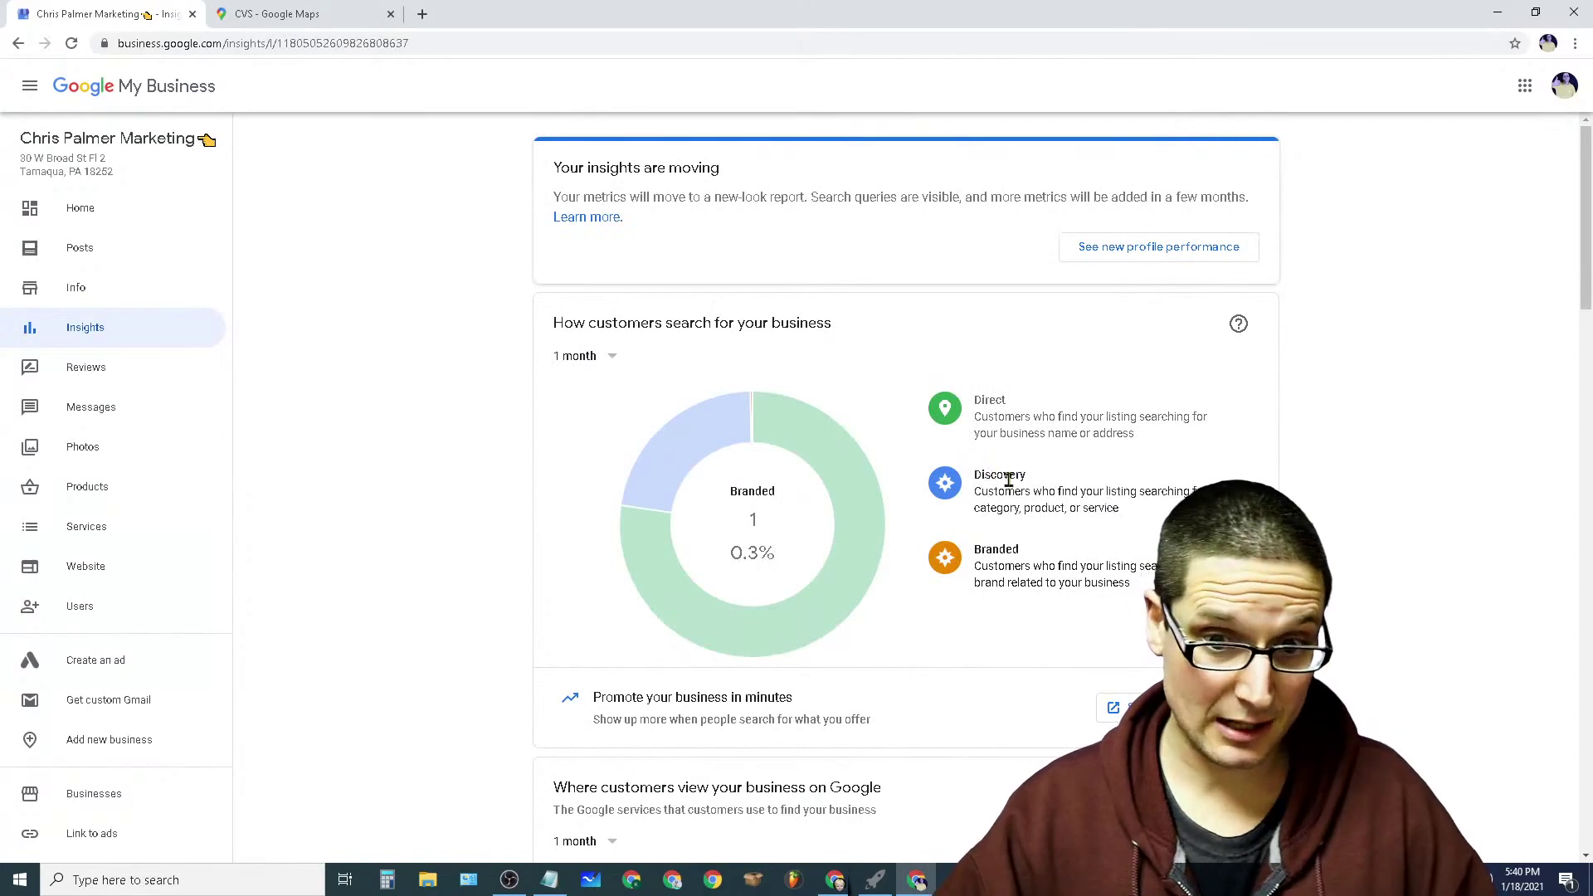
pyautogui.scroll(-5, 1011, 480)
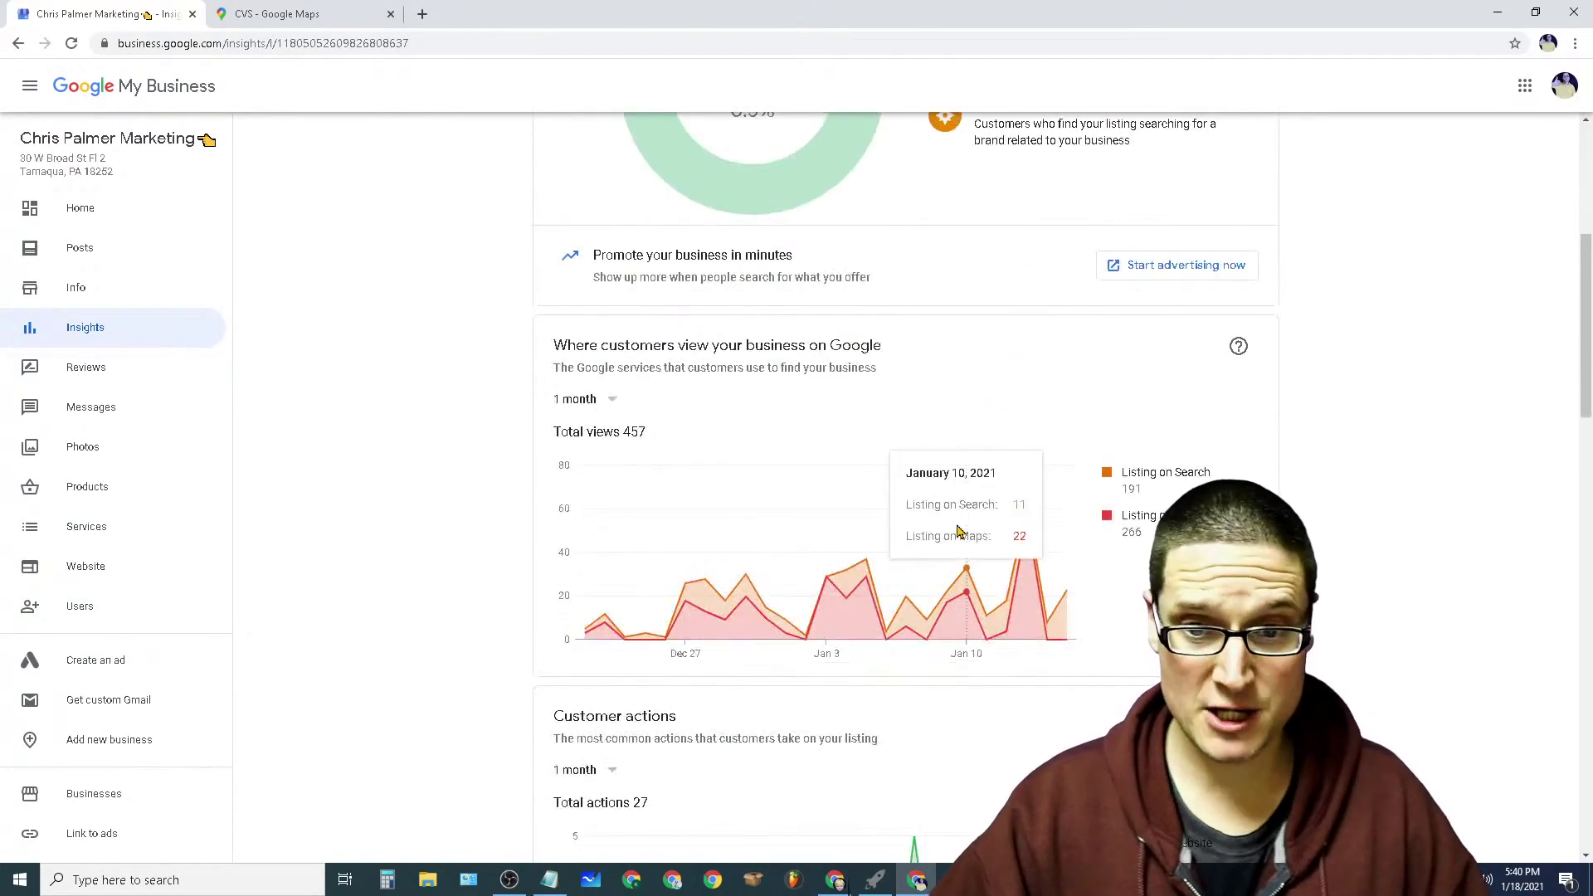
# Step: Scroll Insights to Directions requests, then switch to the YouTube Studio live-stream dashboard
pyautogui.scroll(-8, 962, 531)
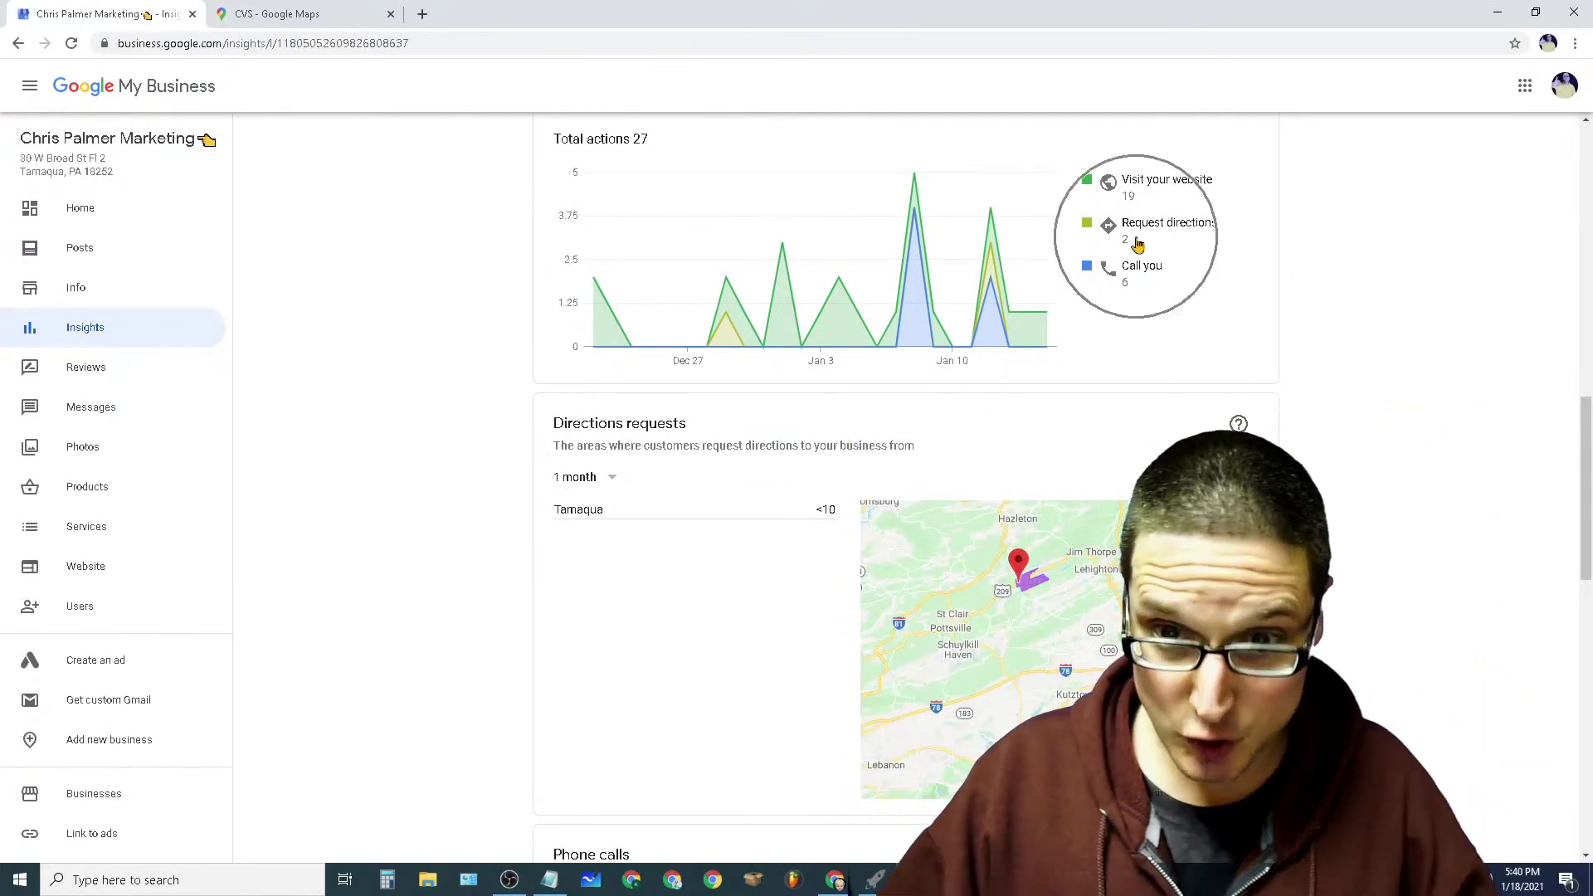
pyautogui.click(1048, 572)
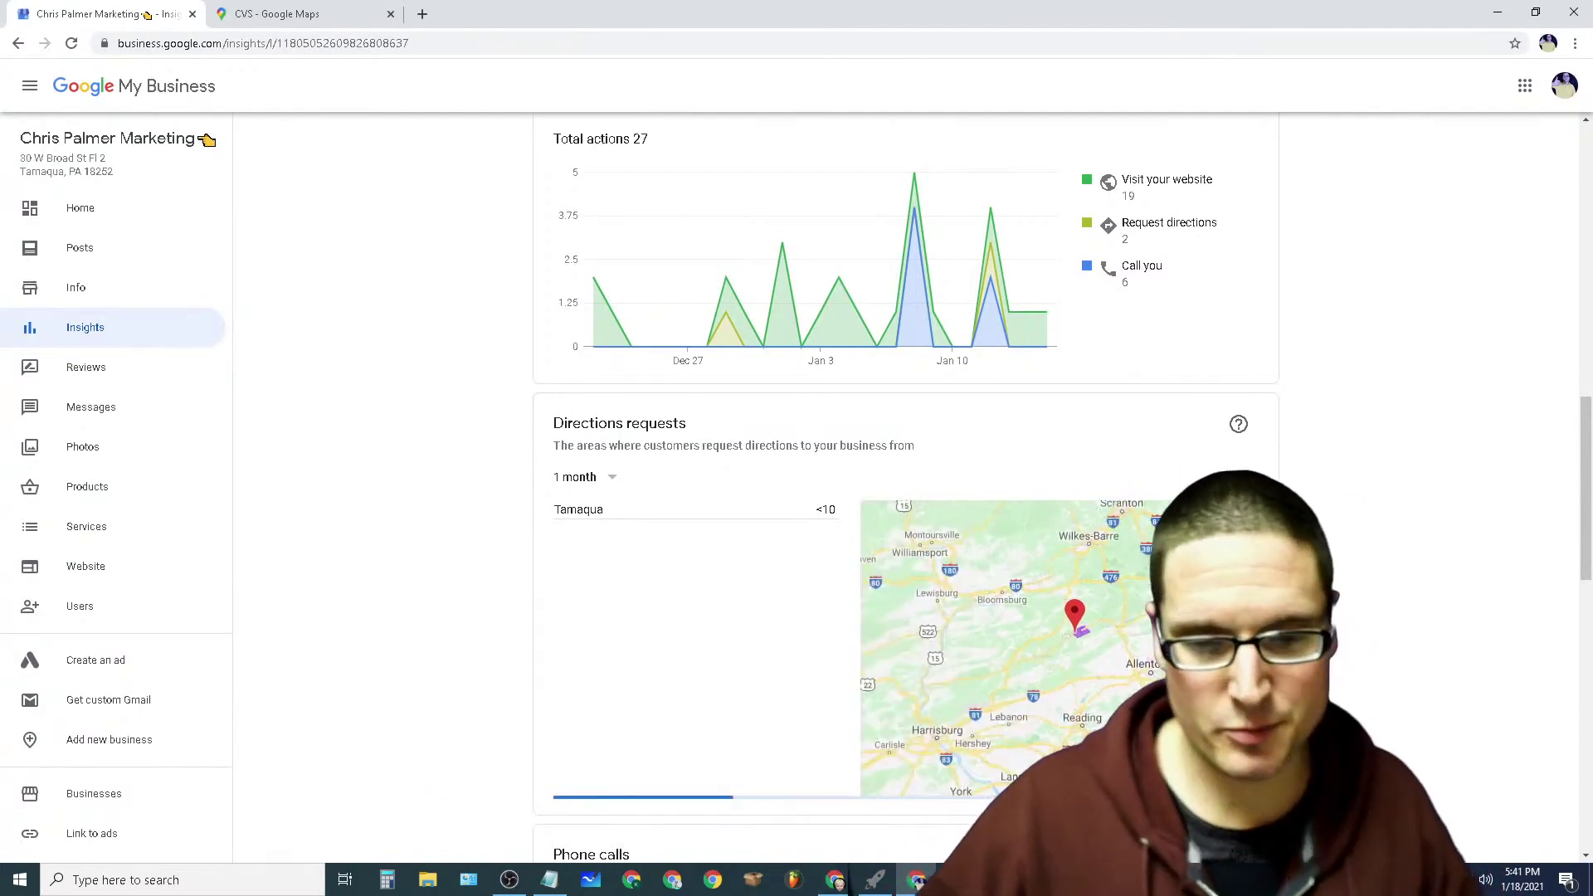
pyautogui.moveTo(839, 886)
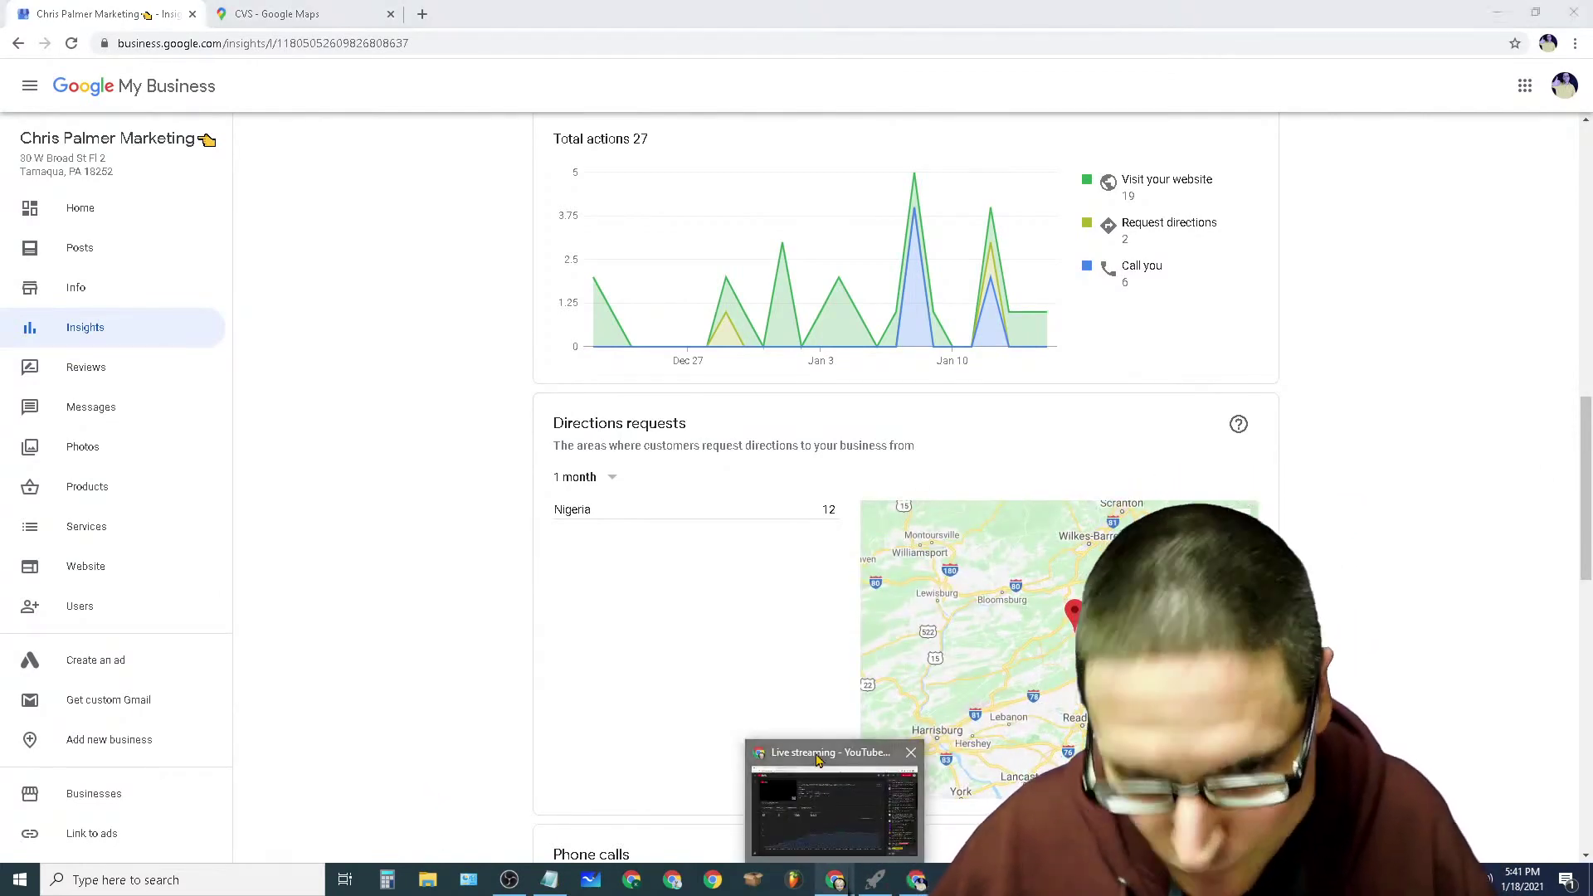
pyautogui.click(818, 760)
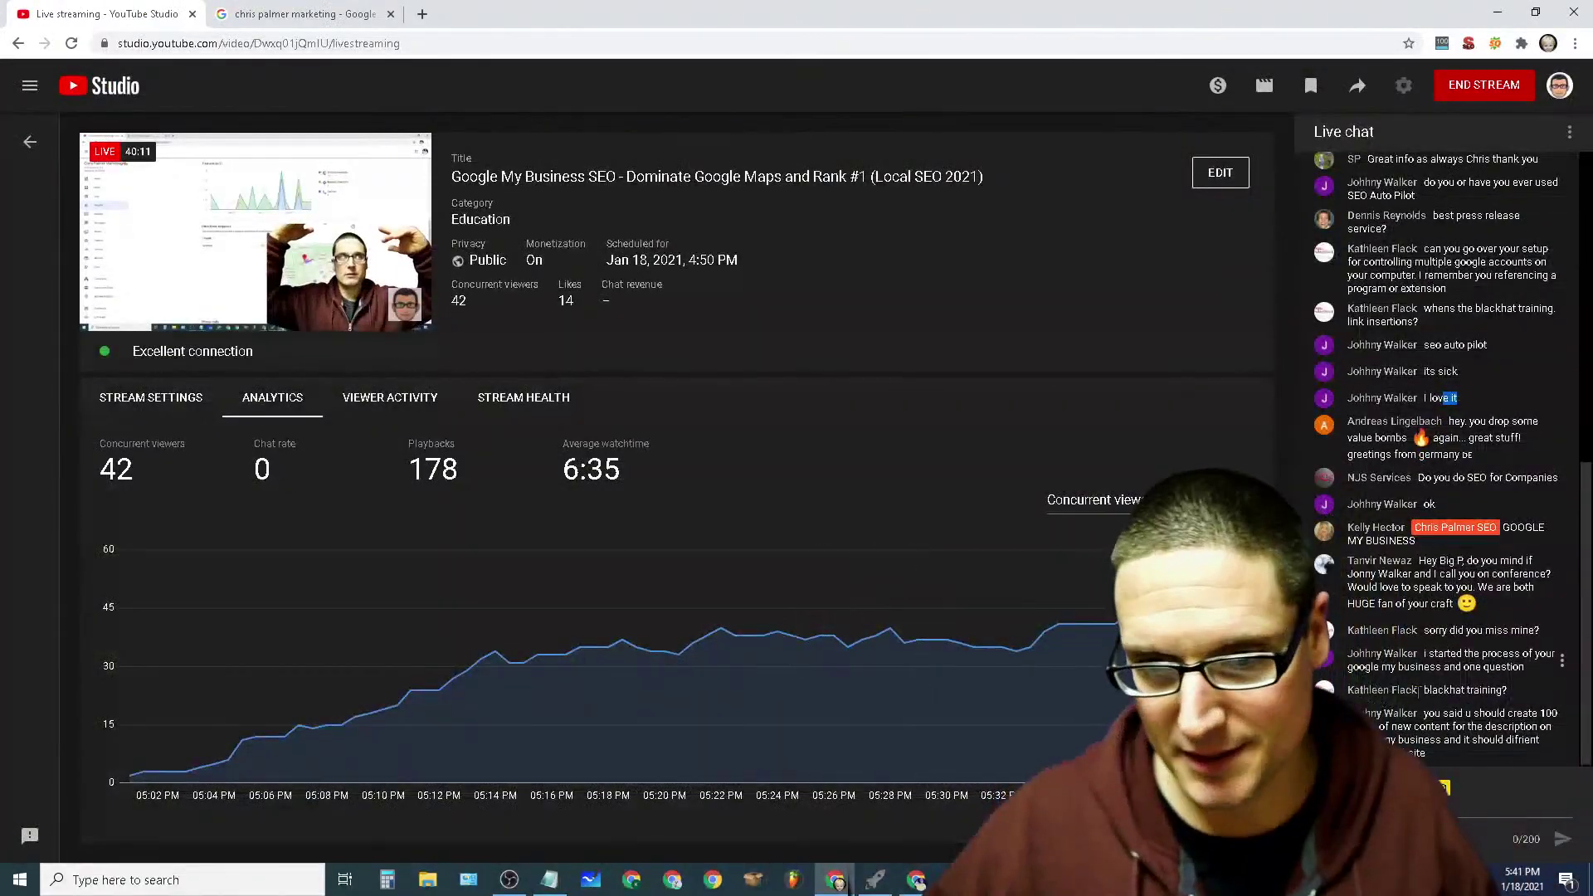